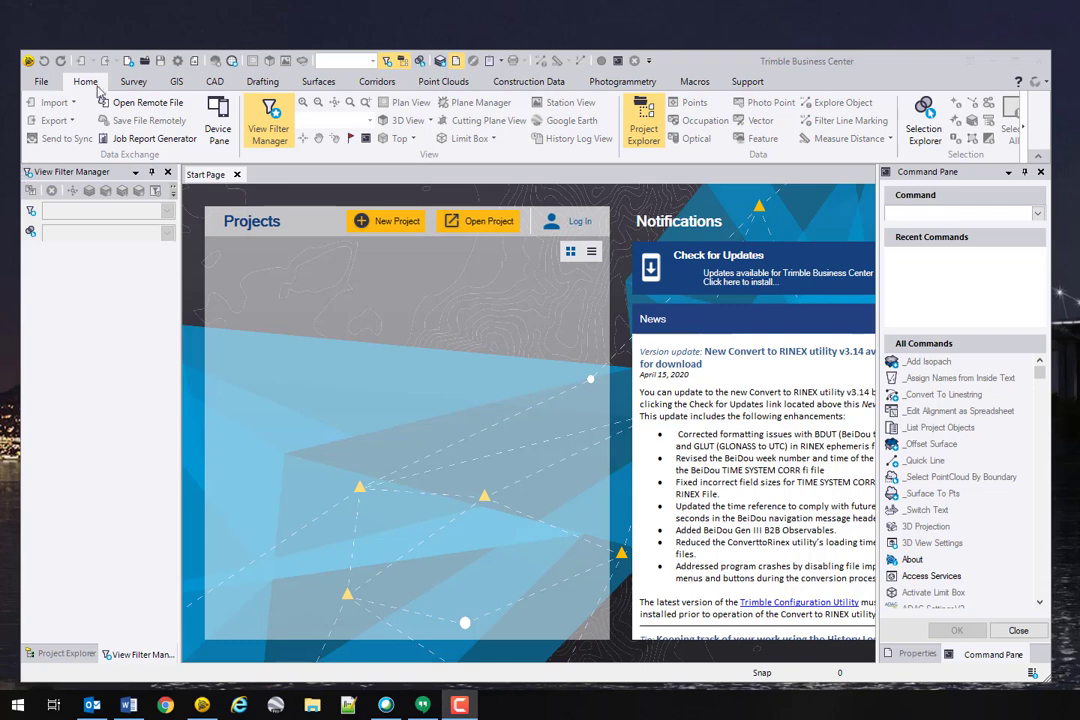
Step: Open File > New to show the project template list, with US Foot SPC Z6 G03 as default
click(41, 81)
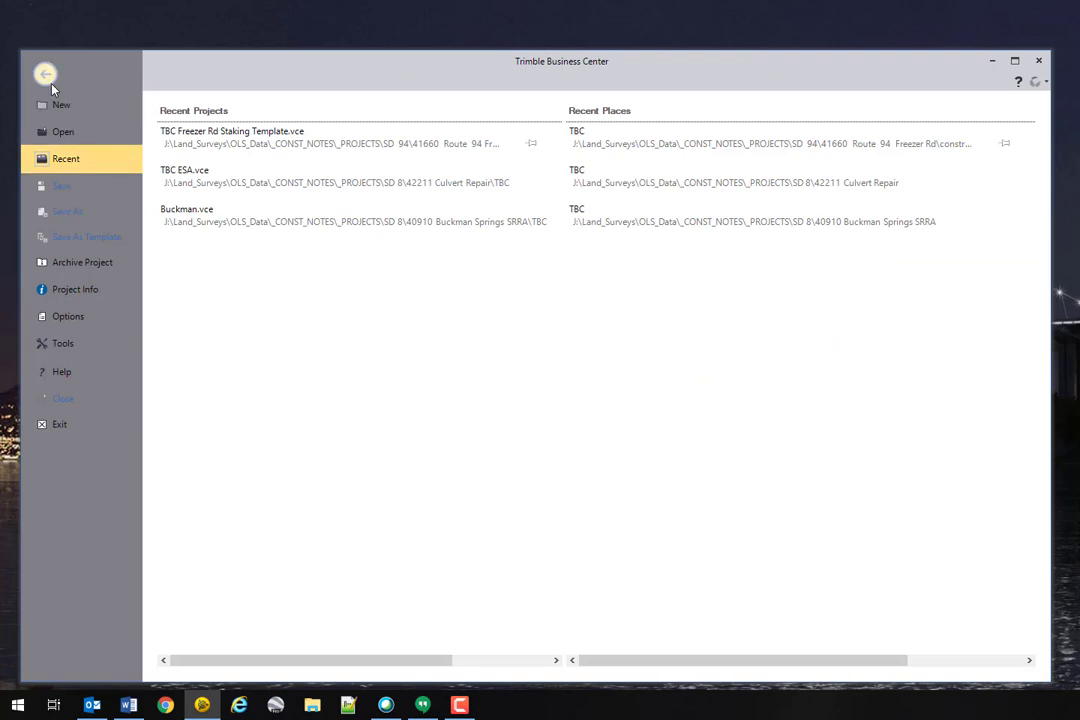
click(60, 105)
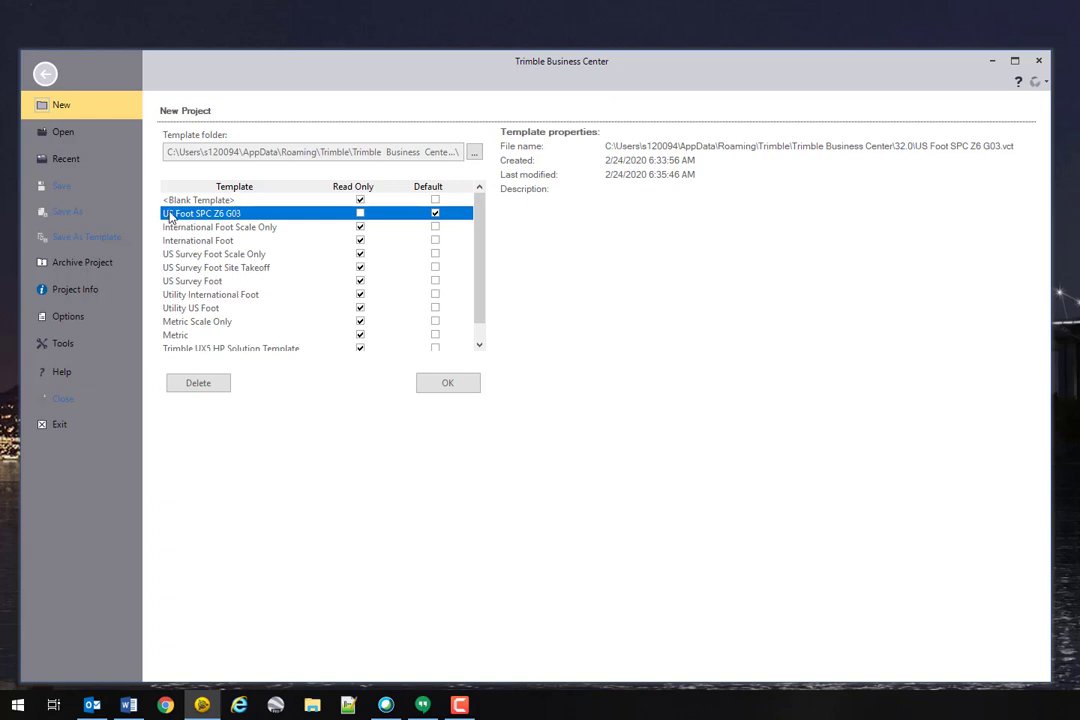
click(477, 345)
drag(485, 313, 490, 281)
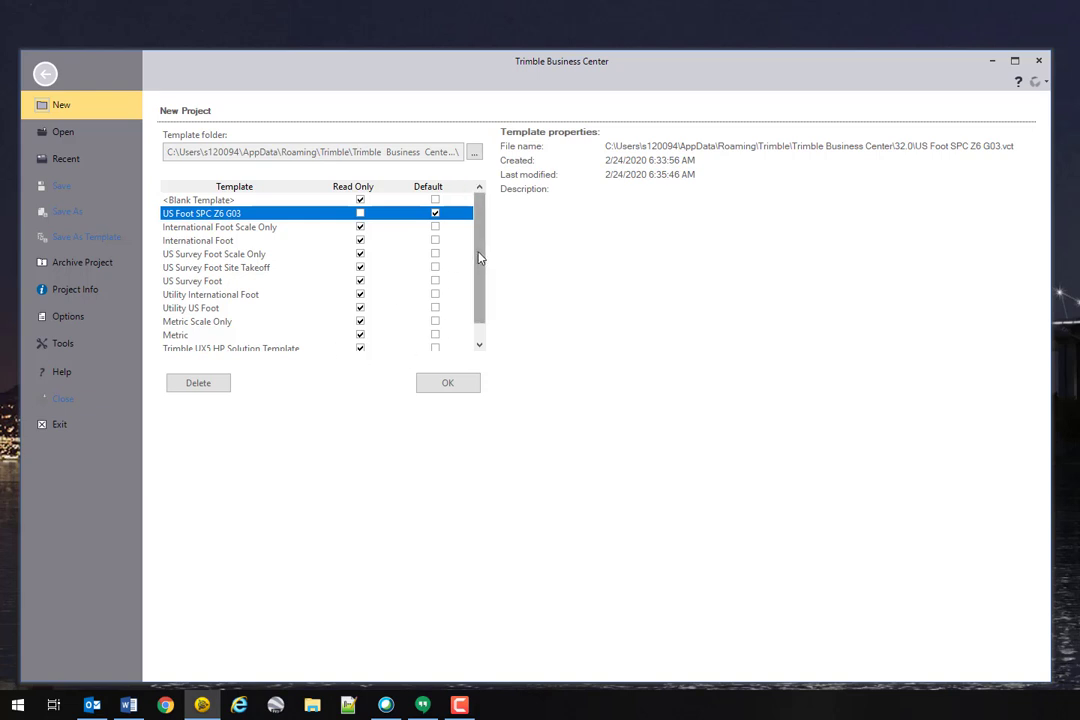
drag(479, 260, 479, 313)
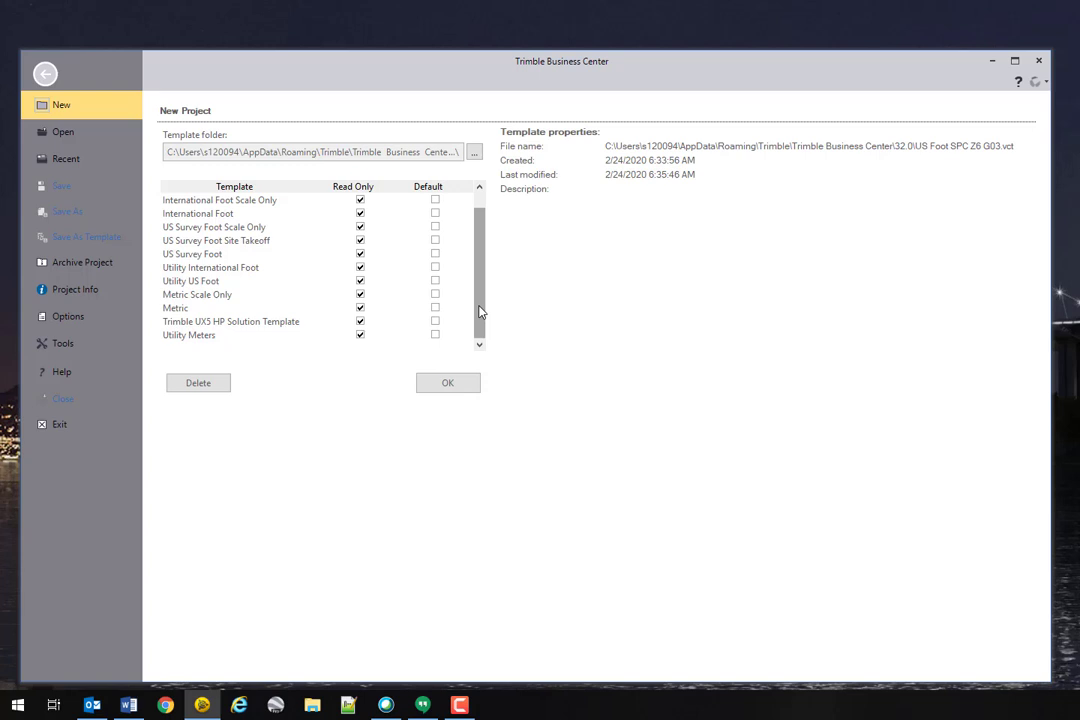
drag(479, 313, 481, 274)
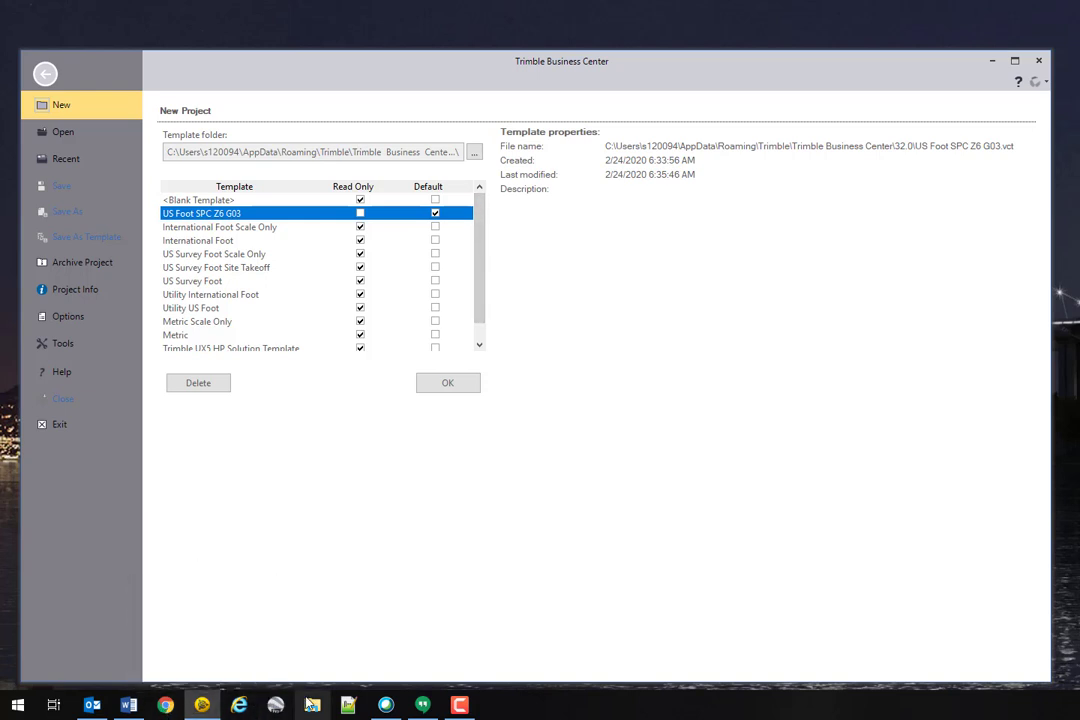
Step: Launch Chrome and go to the Caltrans CADD and Engineering GIS Support site by typing 'cadd'
click(165, 705)
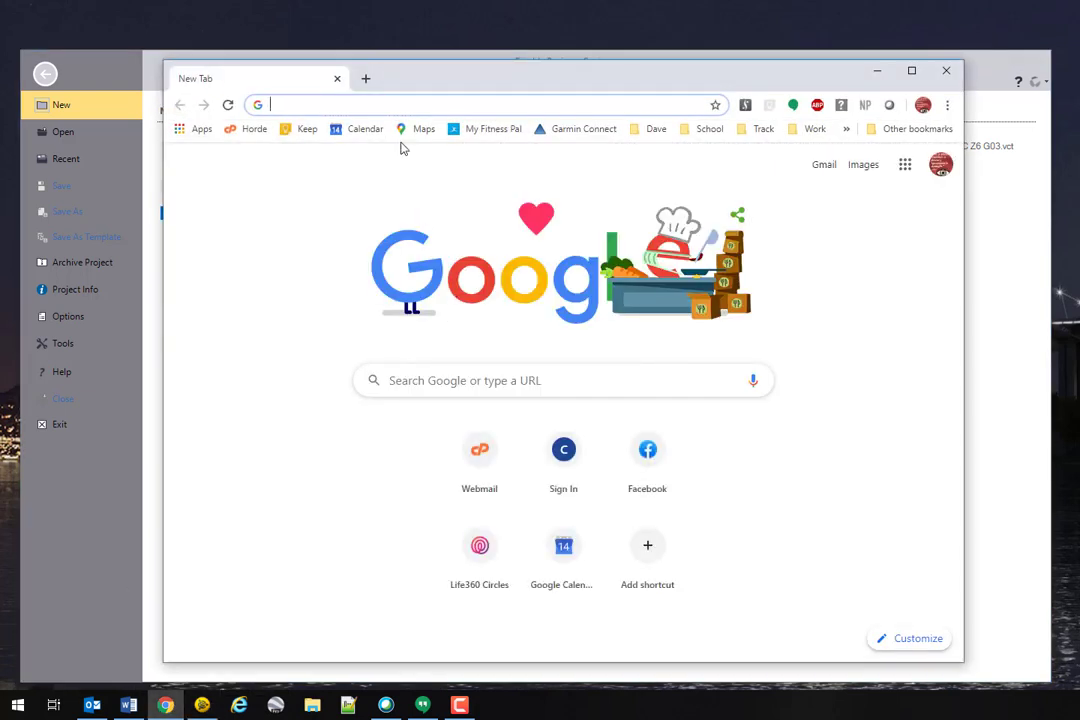
text(cadd)
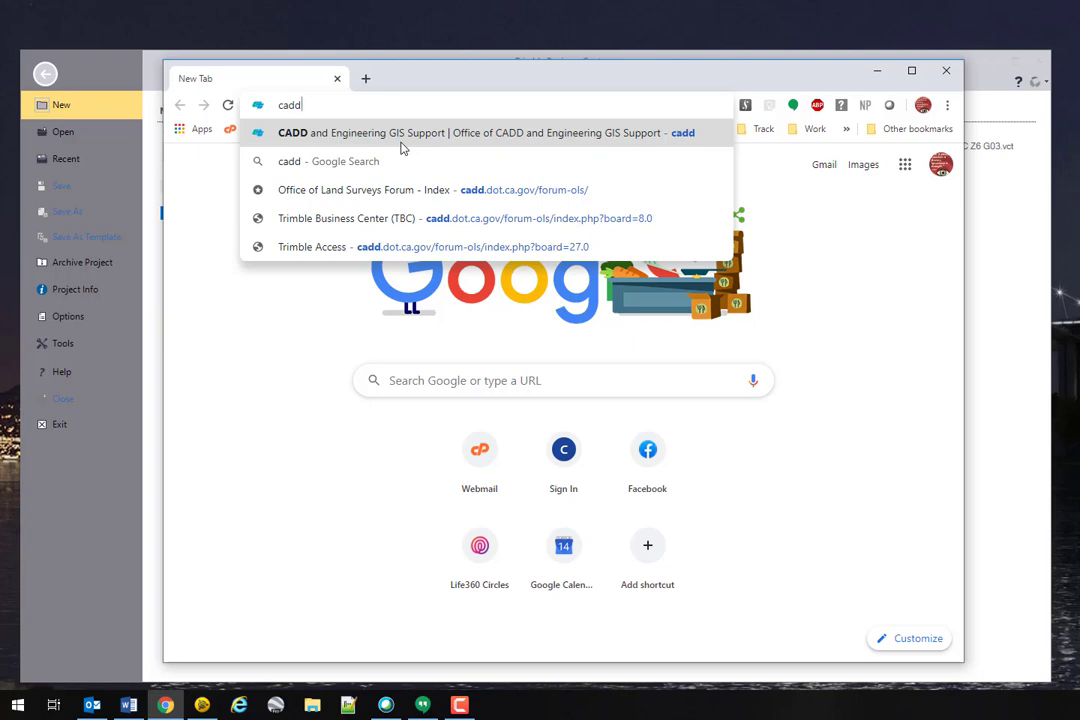
key(Return)
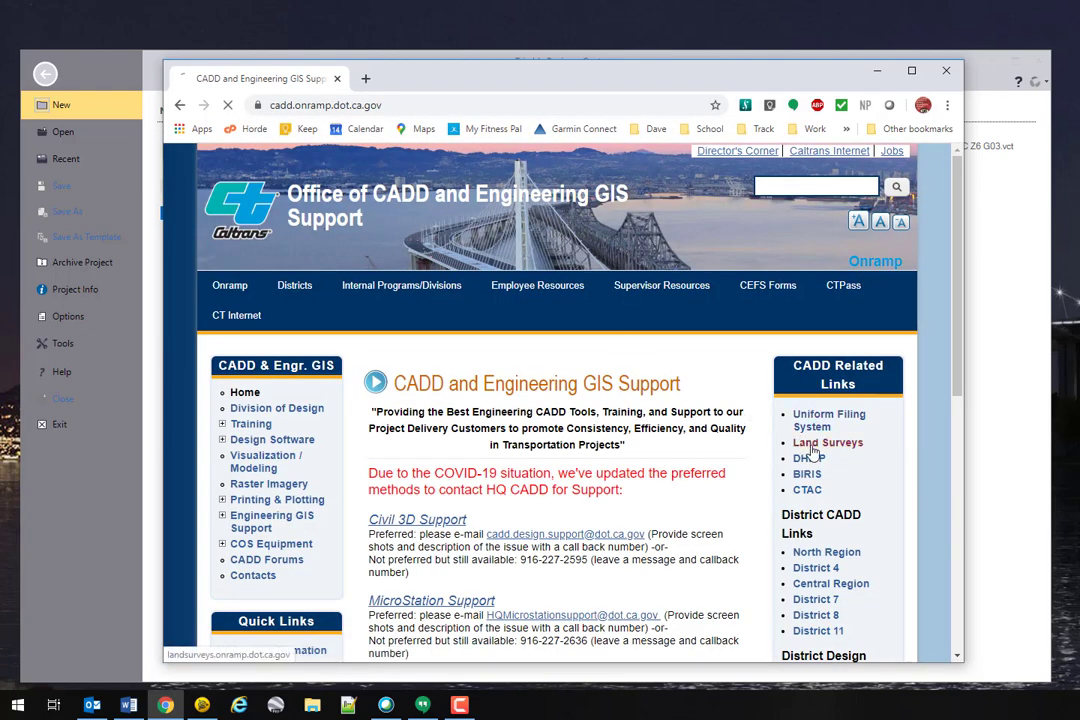
Step: Go to the Land Surveys page and open OLS Forums in a new tab
click(813, 449)
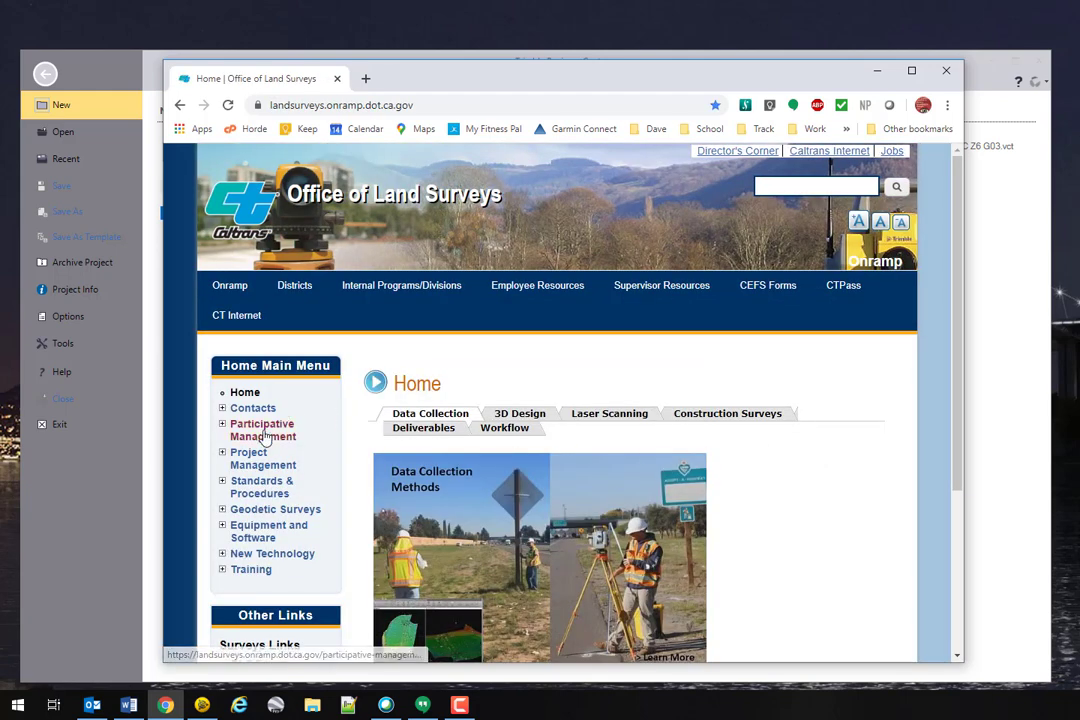
mouse_move(413, 300)
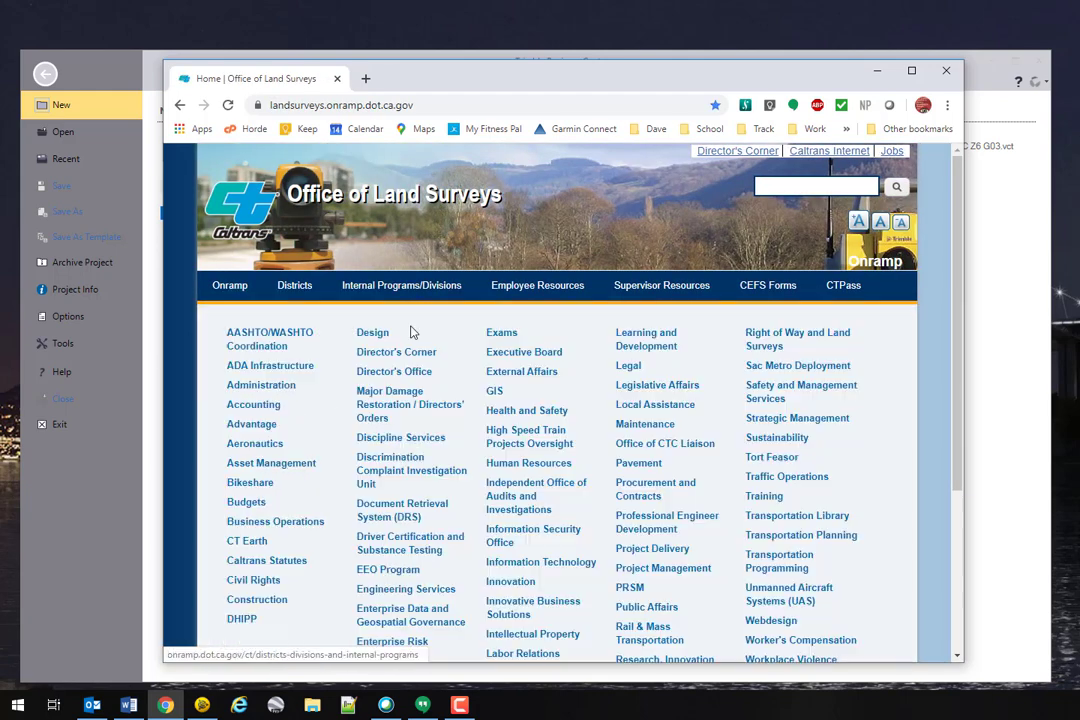
scroll(945, 511, down, 2)
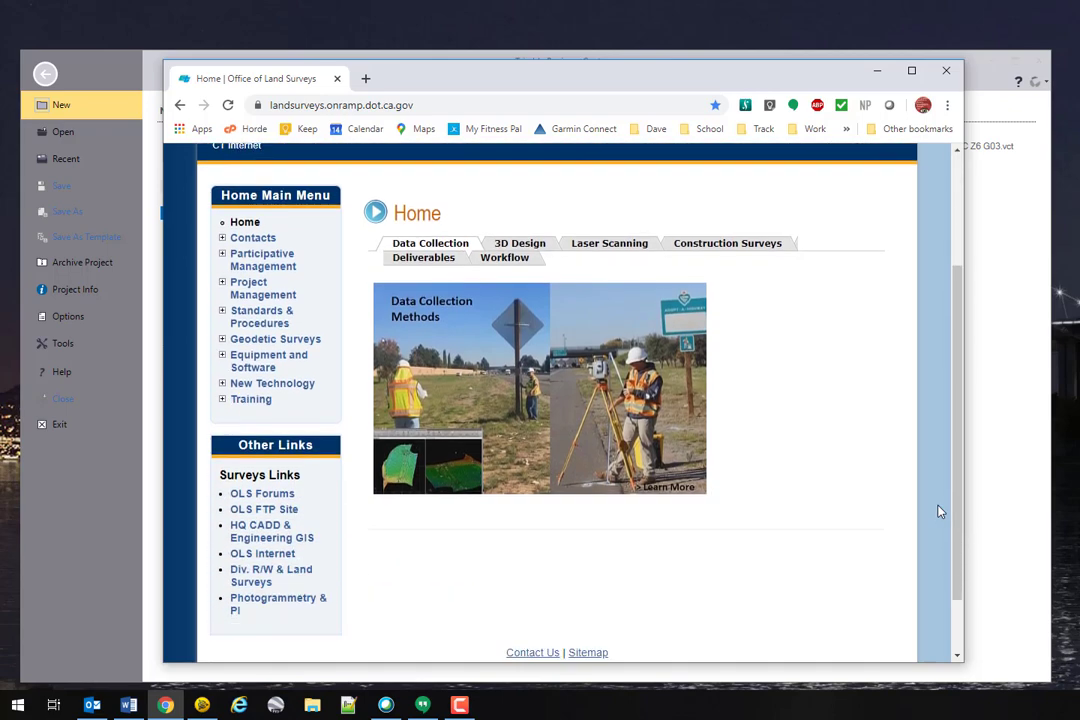
scroll(938, 511, down, 2)
click(287, 421)
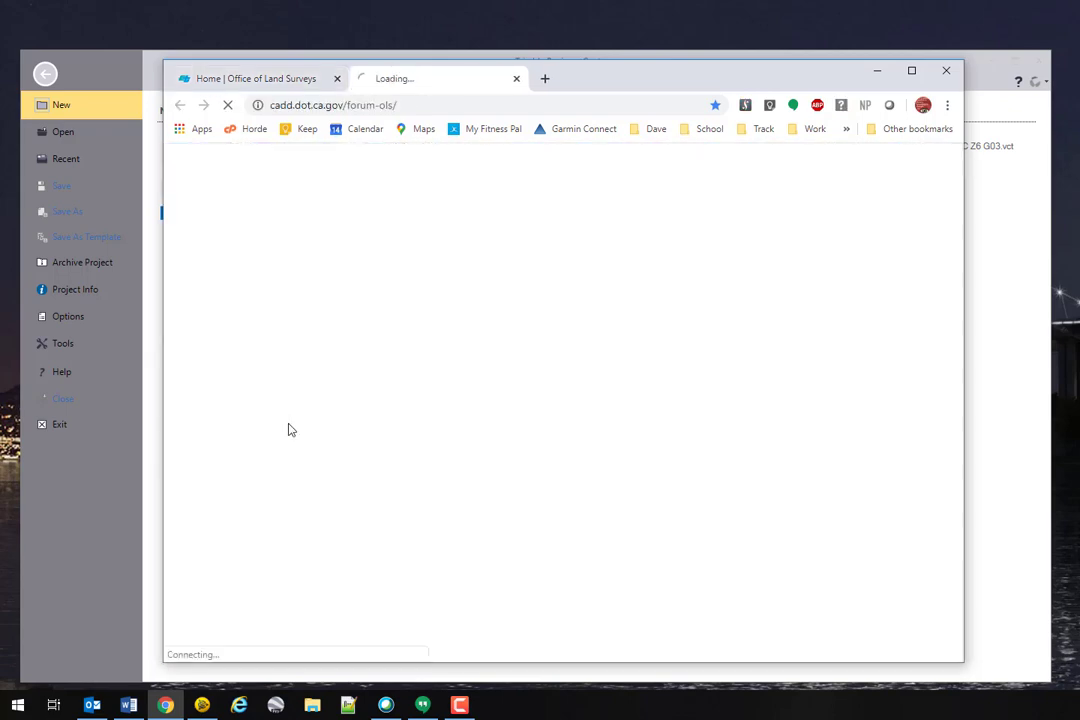
Step: Scroll to Survey Software and open the Trimble Business Center (TBC) forum board
scroll(491, 417, down, 3)
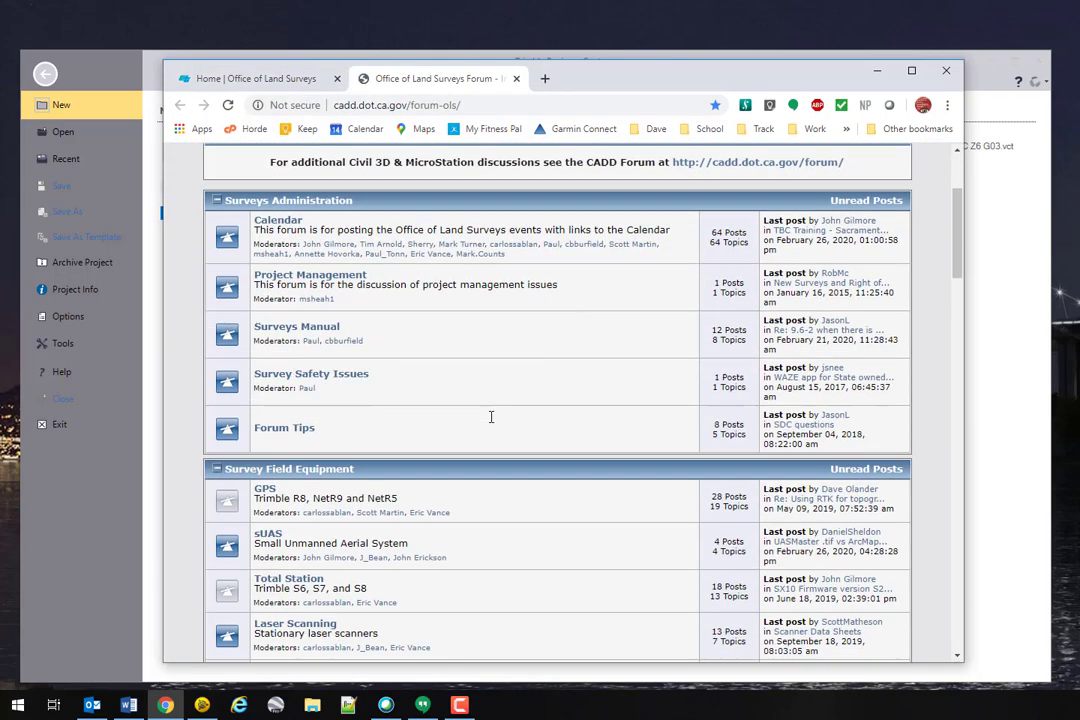
scroll(491, 417, down, 3)
scroll(491, 417, down, 3)
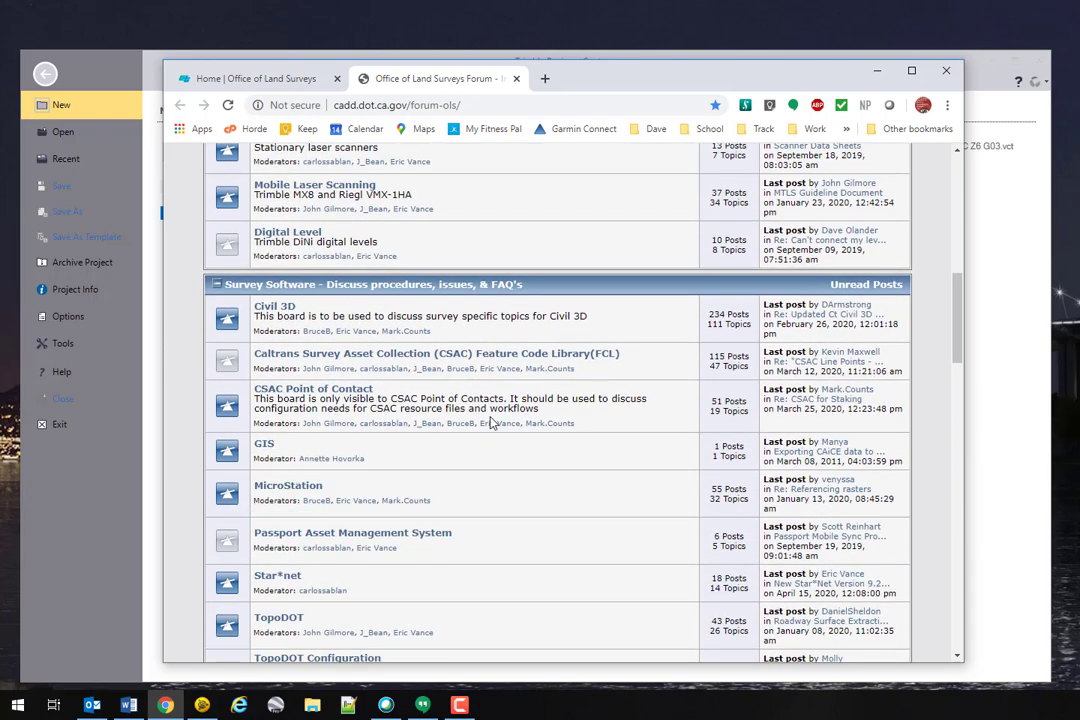
scroll(491, 423, down, 2)
scroll(491, 423, up, 1)
scroll(491, 423, down, 1)
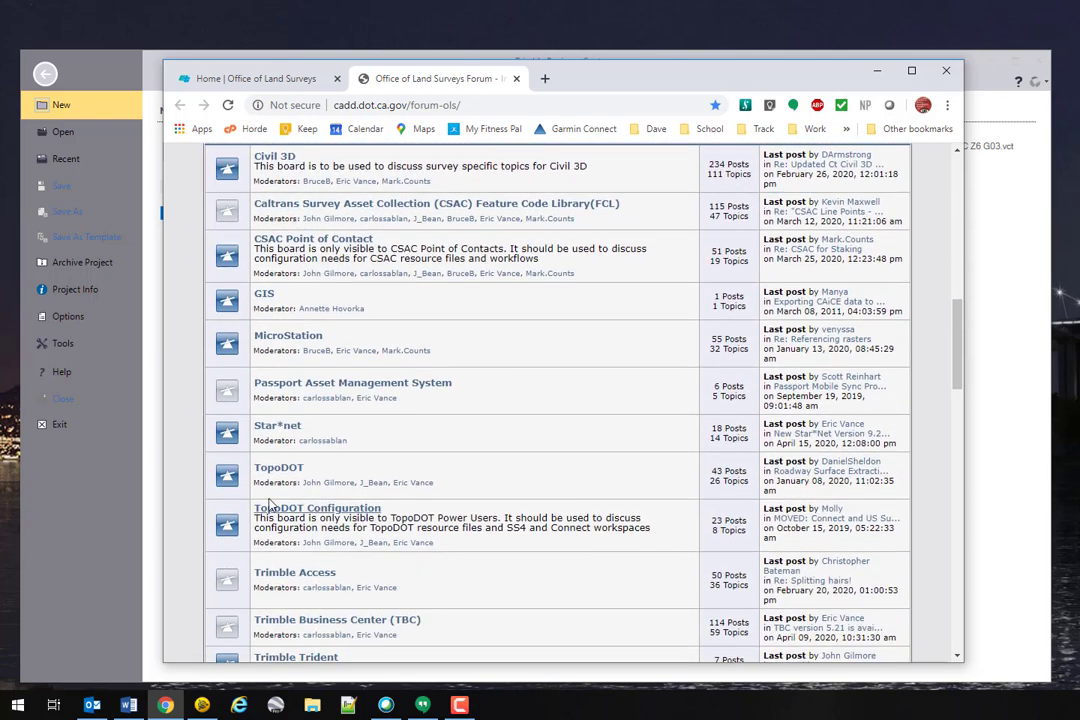
scroll(255, 420, down, 3)
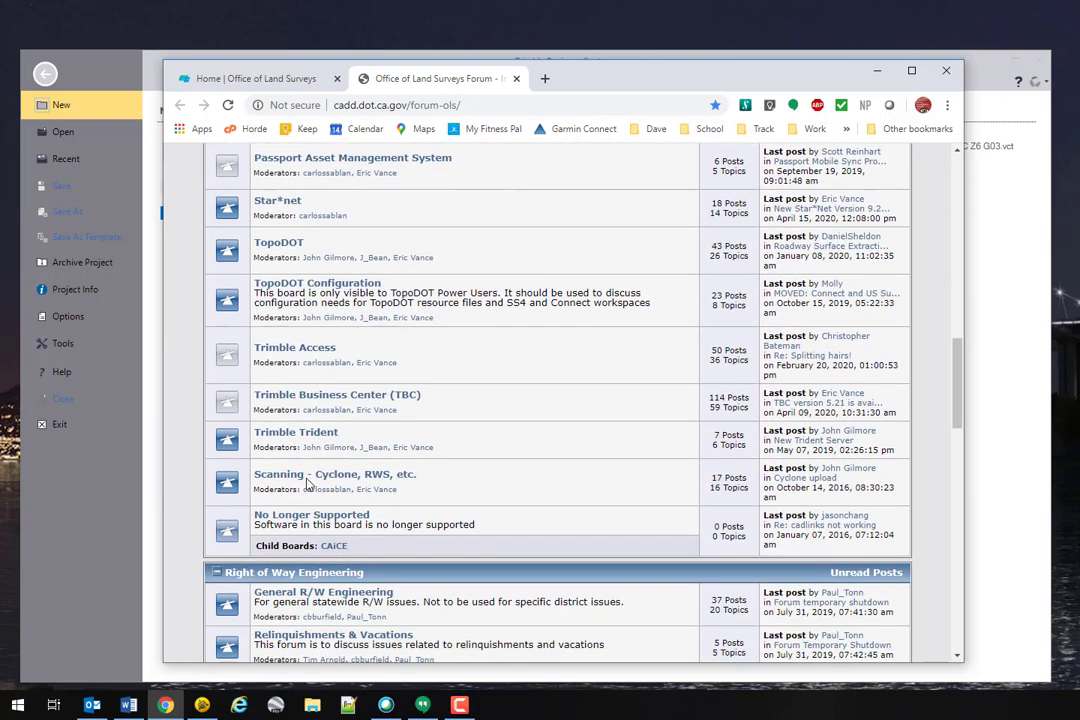
click(320, 400)
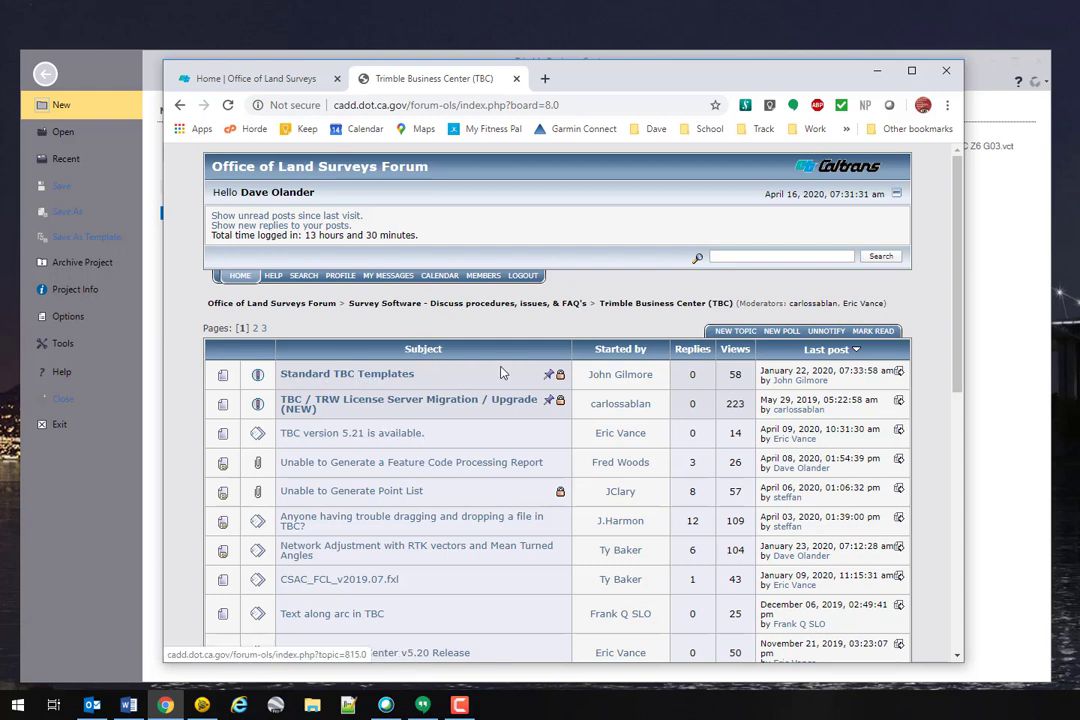
Step: Open the Standard TBC Templates topic and follow its ftp:// link to the TBC Templates folder
click(347, 376)
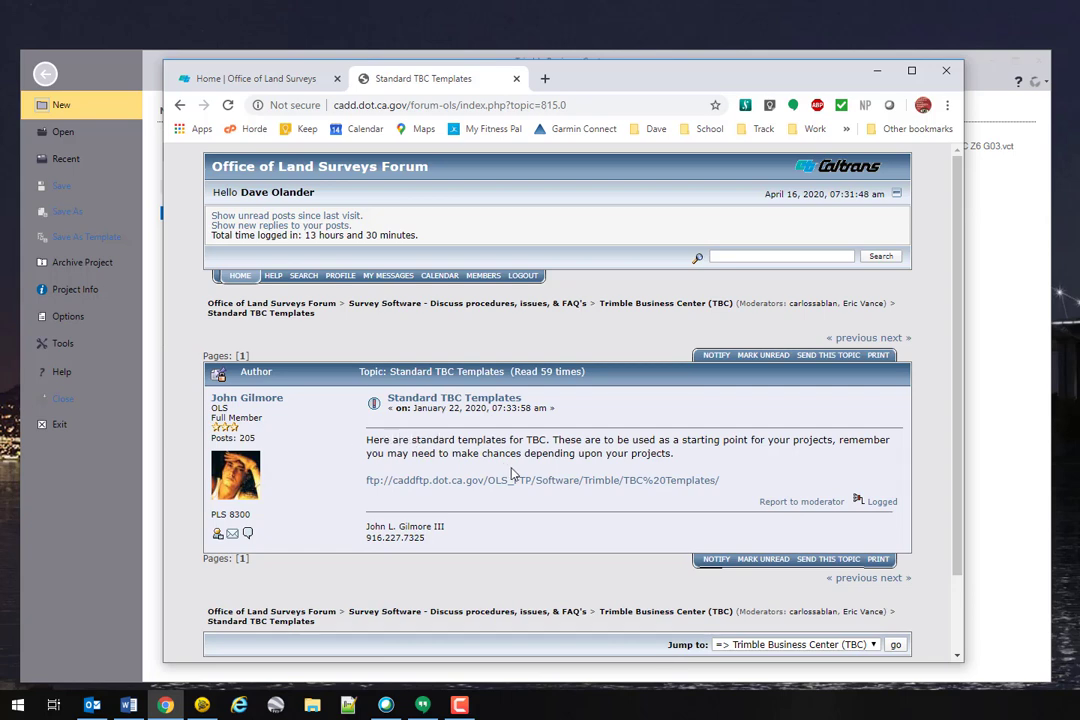
scroll(600, 445, down, 1)
scroll(605, 448, down, 1)
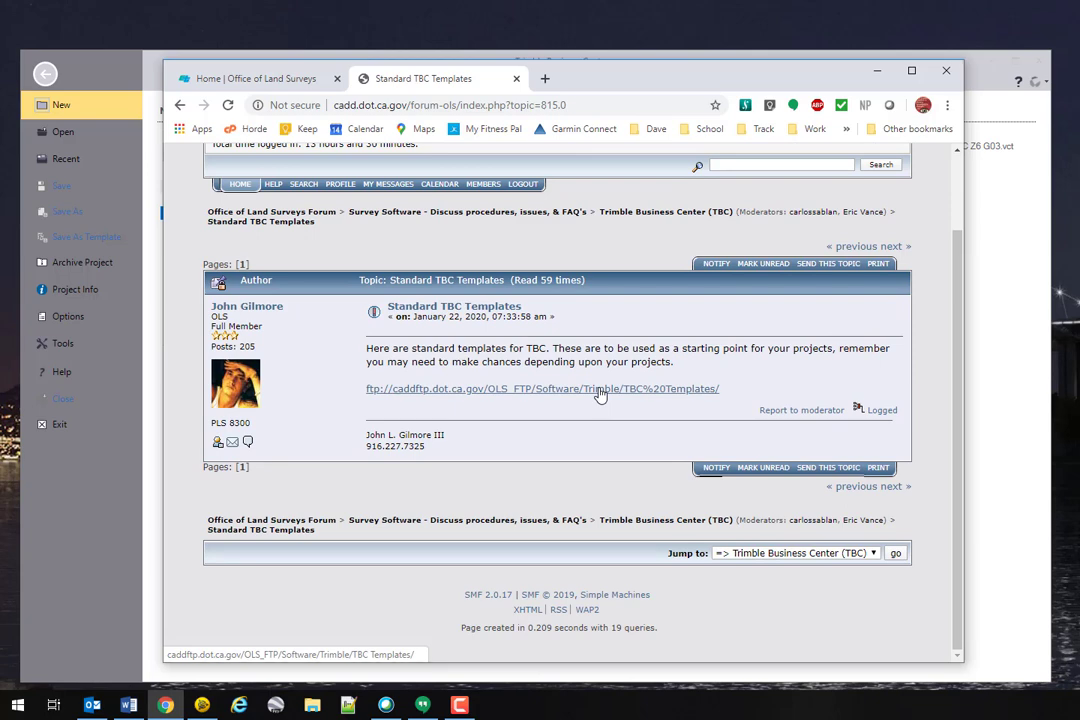
click(600, 393)
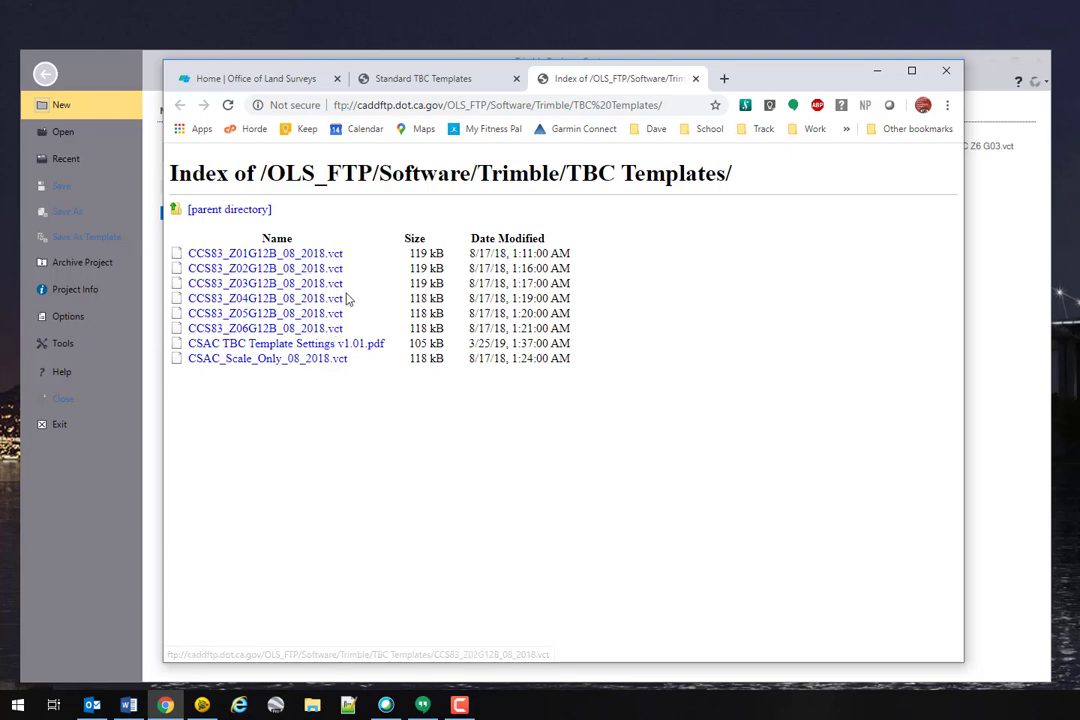
Step: Open CSAC TBC Template Settings v1.01.pdf, cancelling the Save As prompt
click(364, 346)
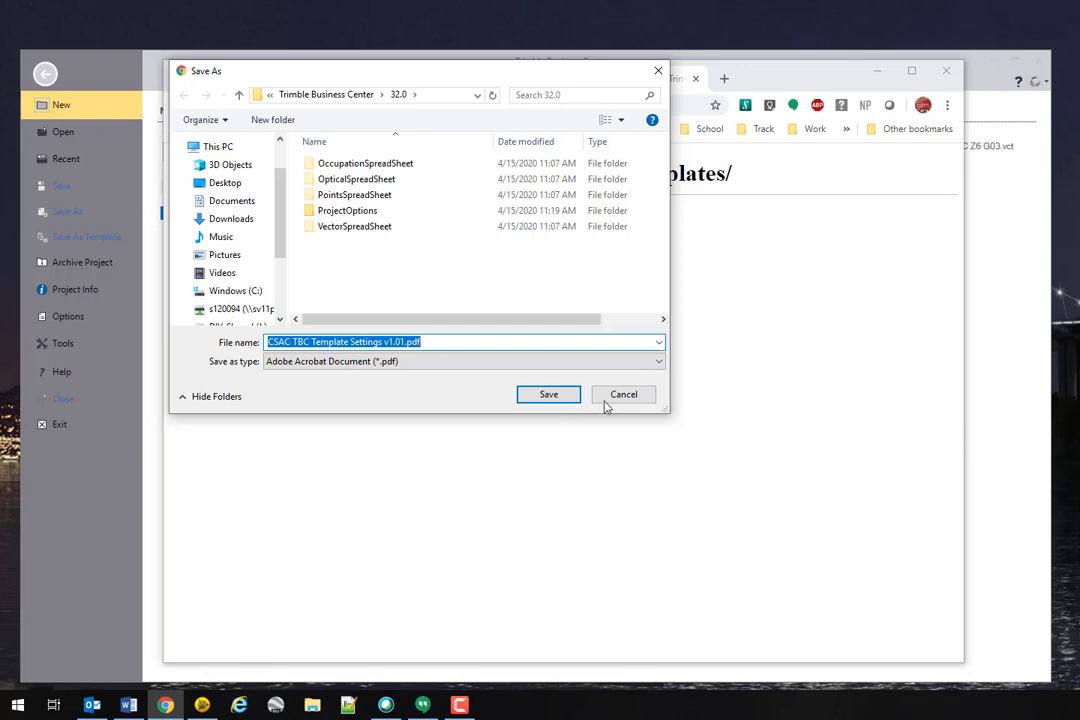
click(619, 396)
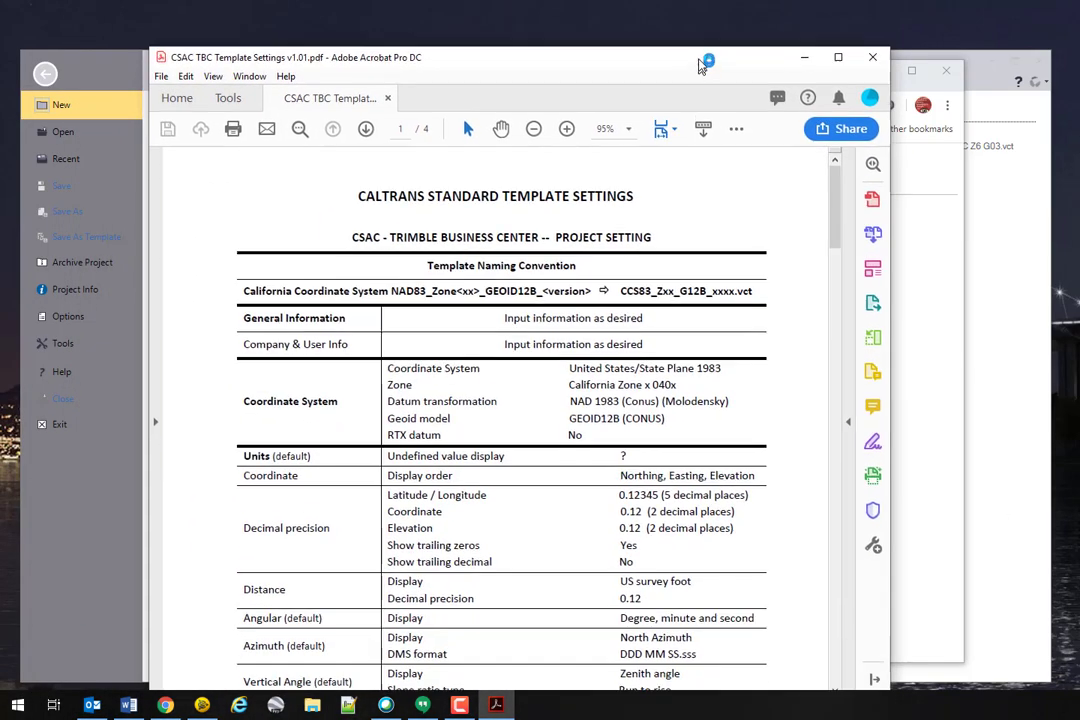
Step: Read through the four pages of template settings in Acrobat, then close the PDF
drag(700, 65, 701, 46)
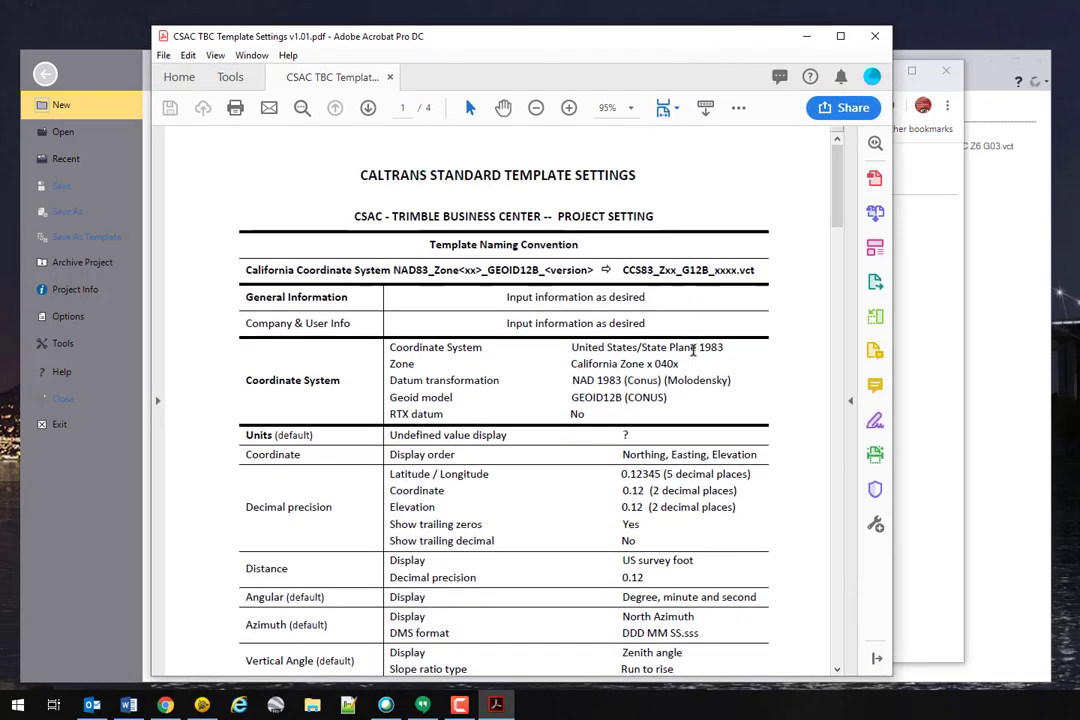
scroll(692, 350, down, 10)
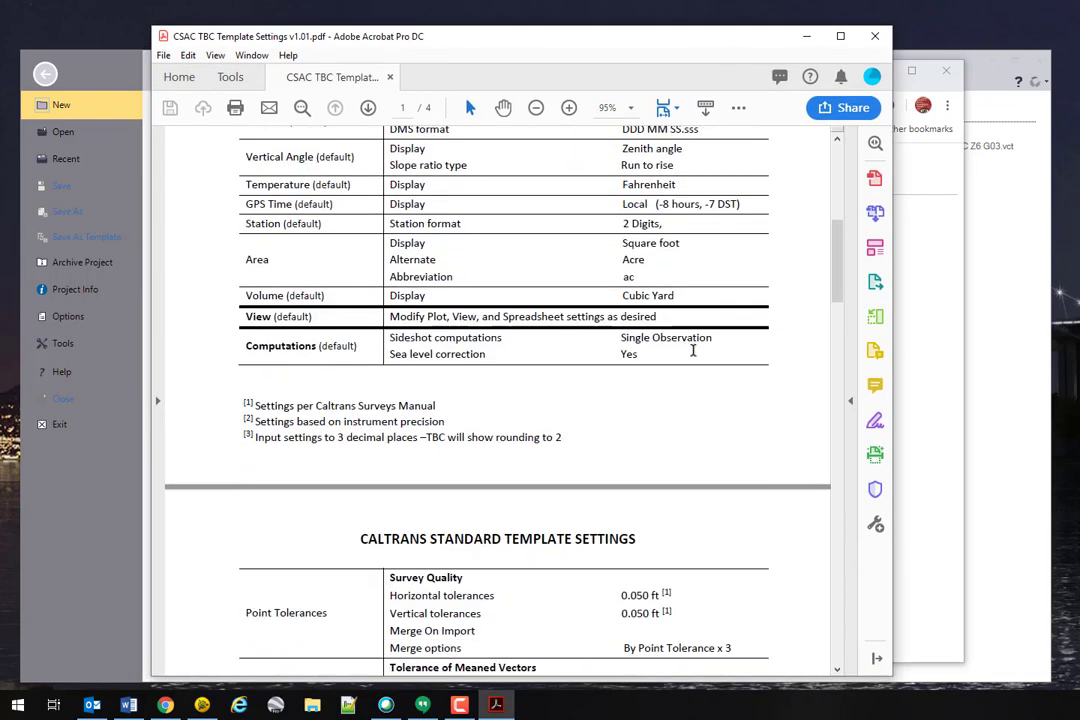
scroll(692, 350, down, 20)
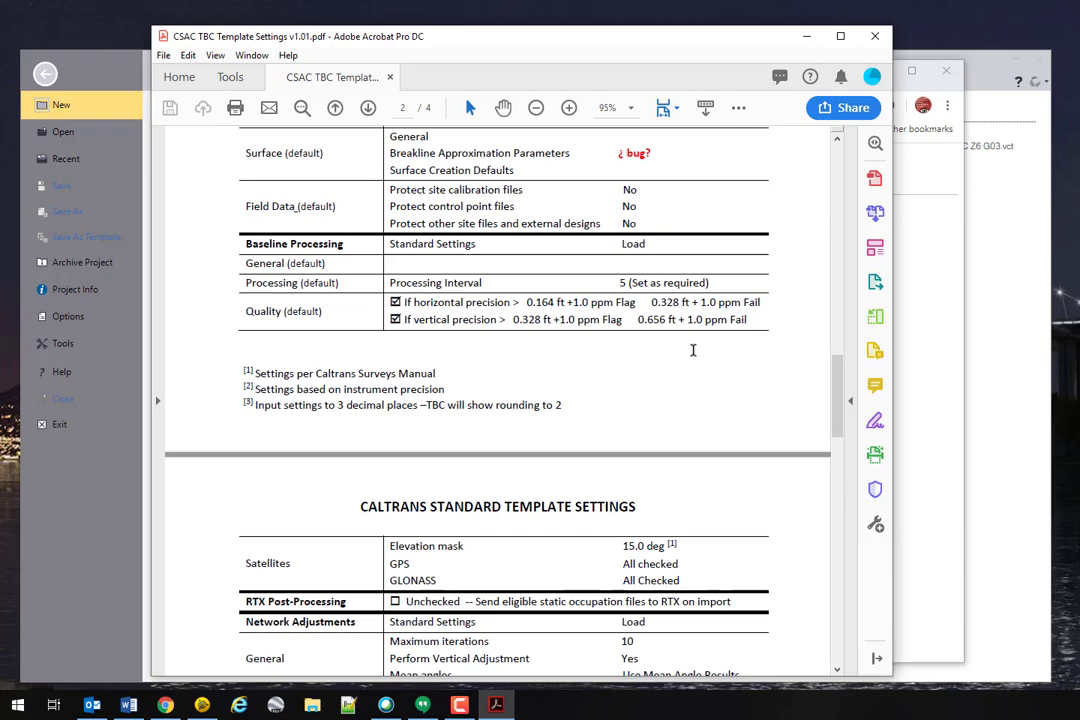
scroll(692, 350, down, 20)
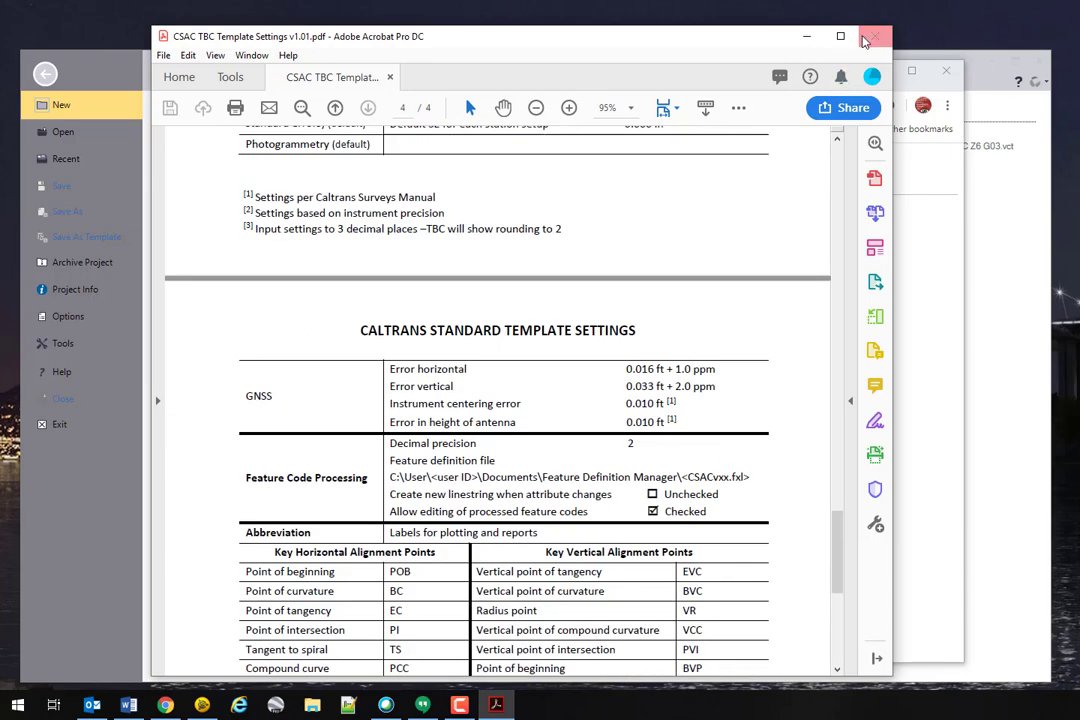
click(866, 40)
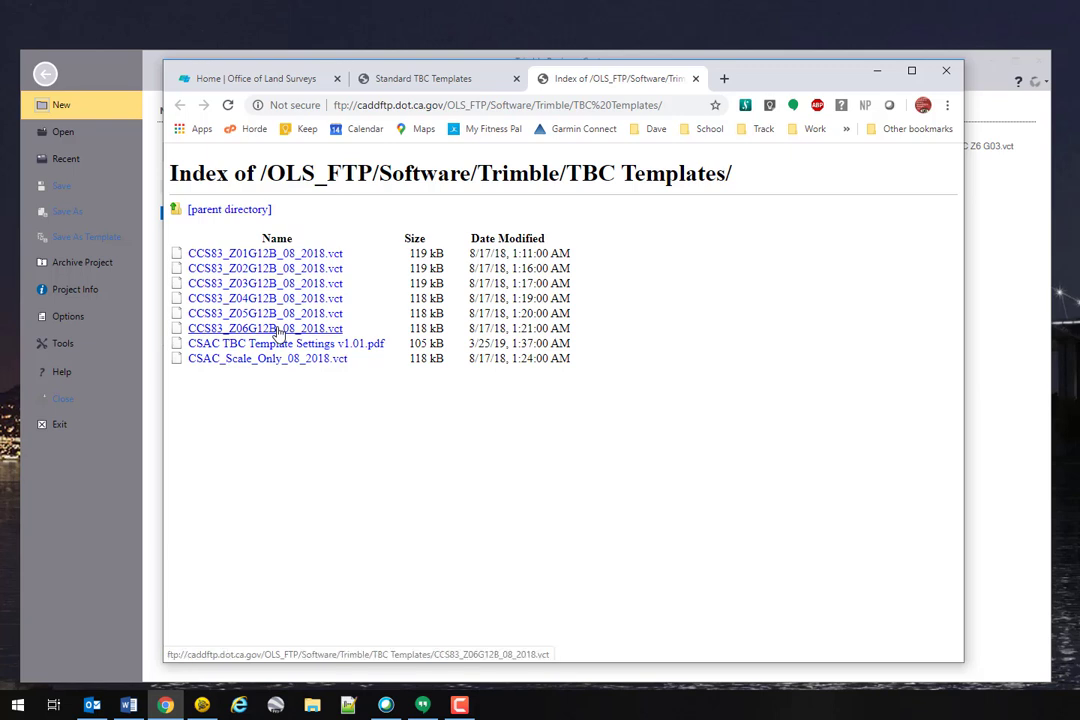
Step: Use Save link as on CCS83_Z06G12B_08_2018.vct, targeting the Trimble Business Center 32.0 folder
right_click(281, 334)
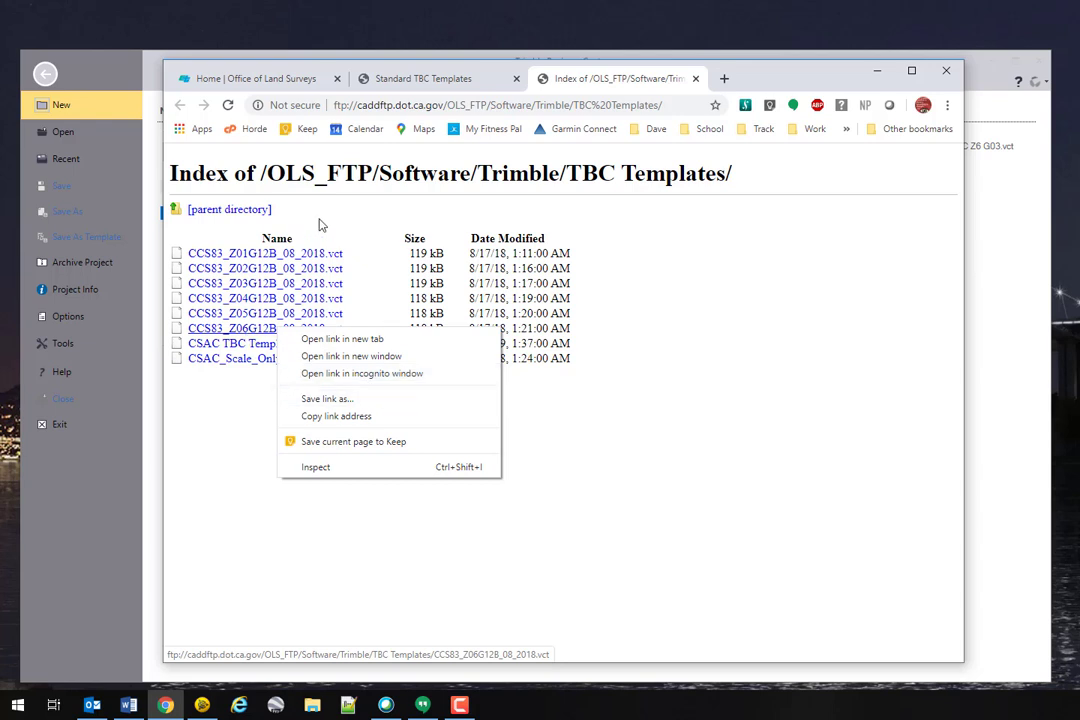
right_click(262, 331)
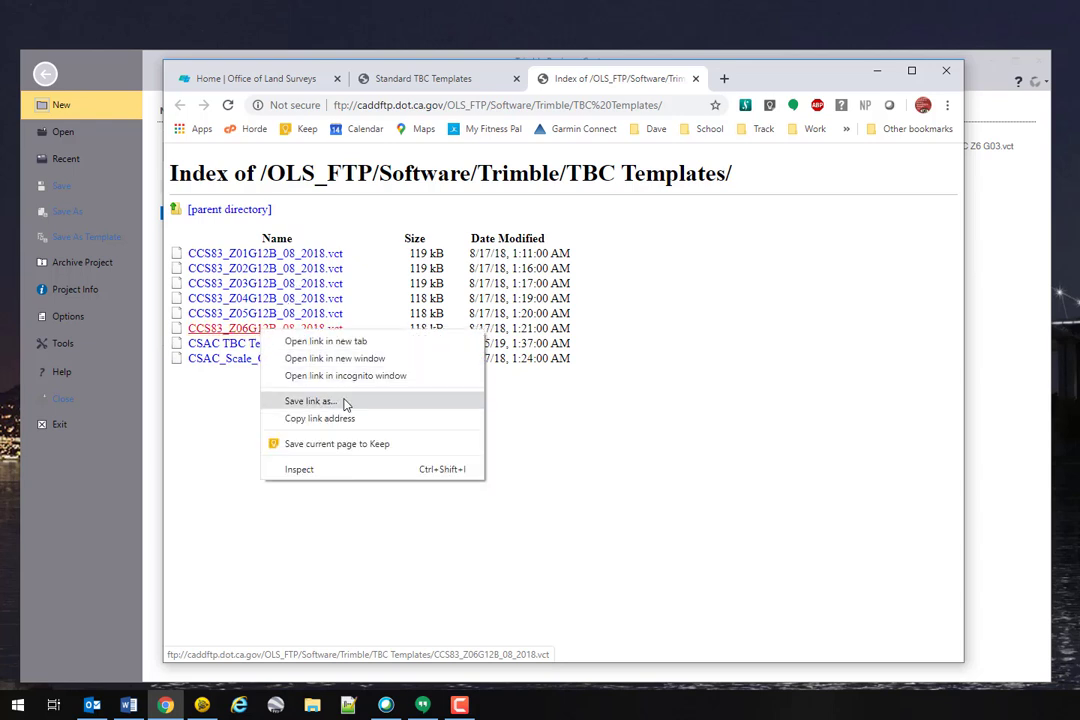
click(345, 404)
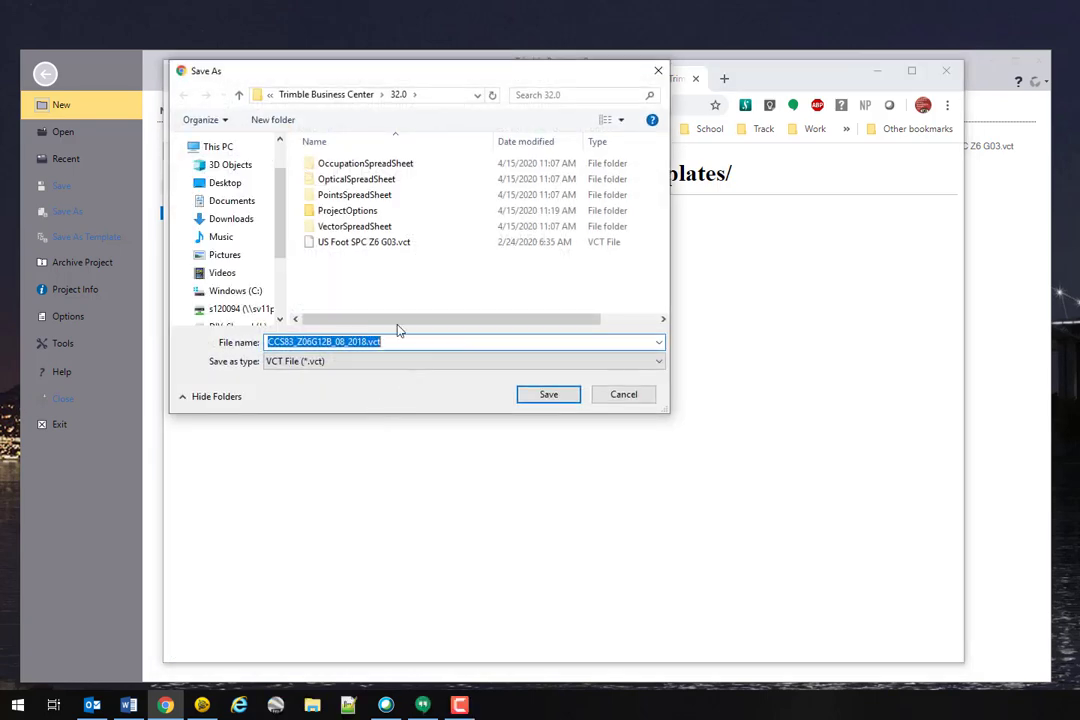
drag(420, 80, 518, 186)
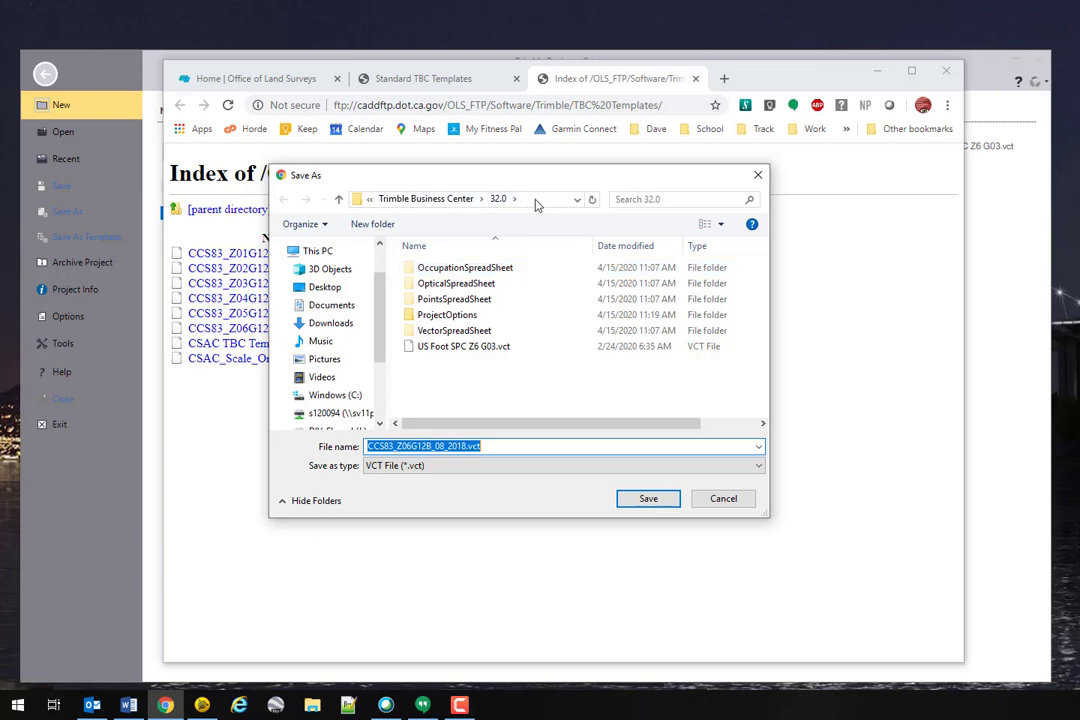
Step: Read the full Template folder path on TBC's New Project page, then return to the Start Page
click(101, 73)
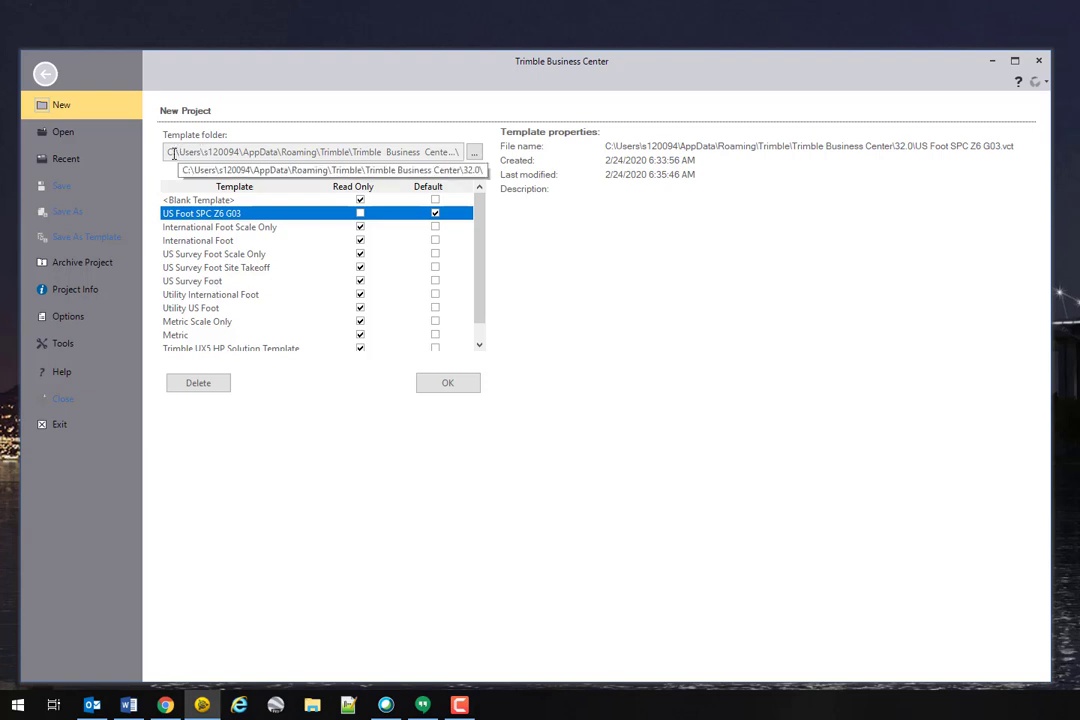
click(235, 156)
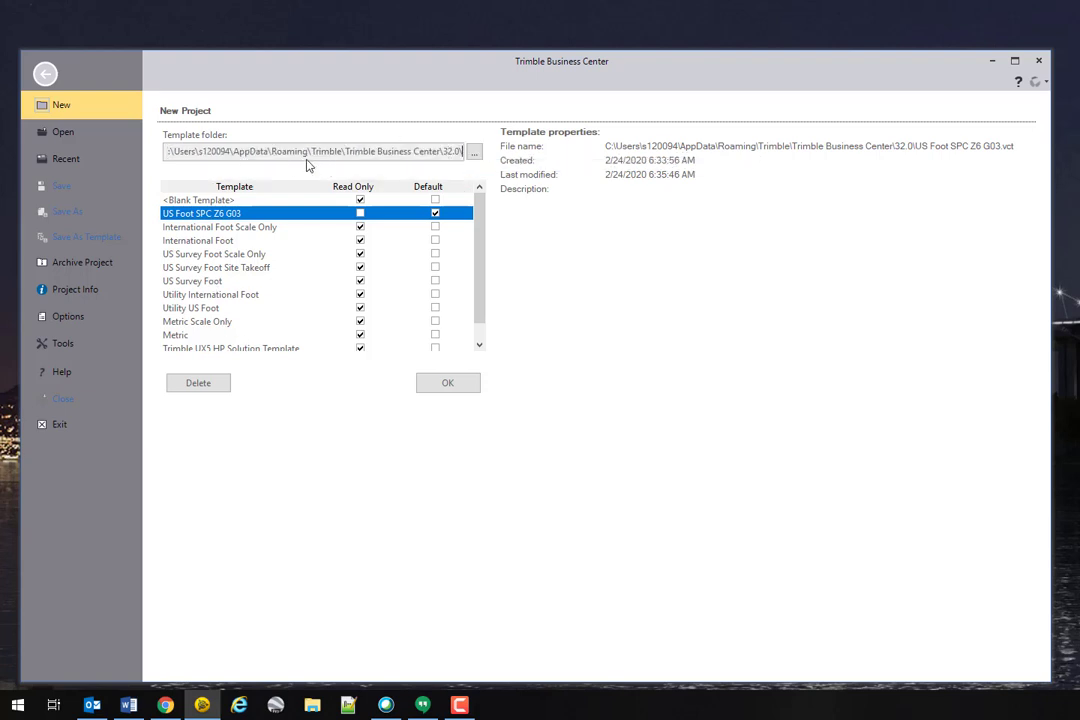
double_click(305, 151)
click(436, 151)
drag(447, 151, 172, 151)
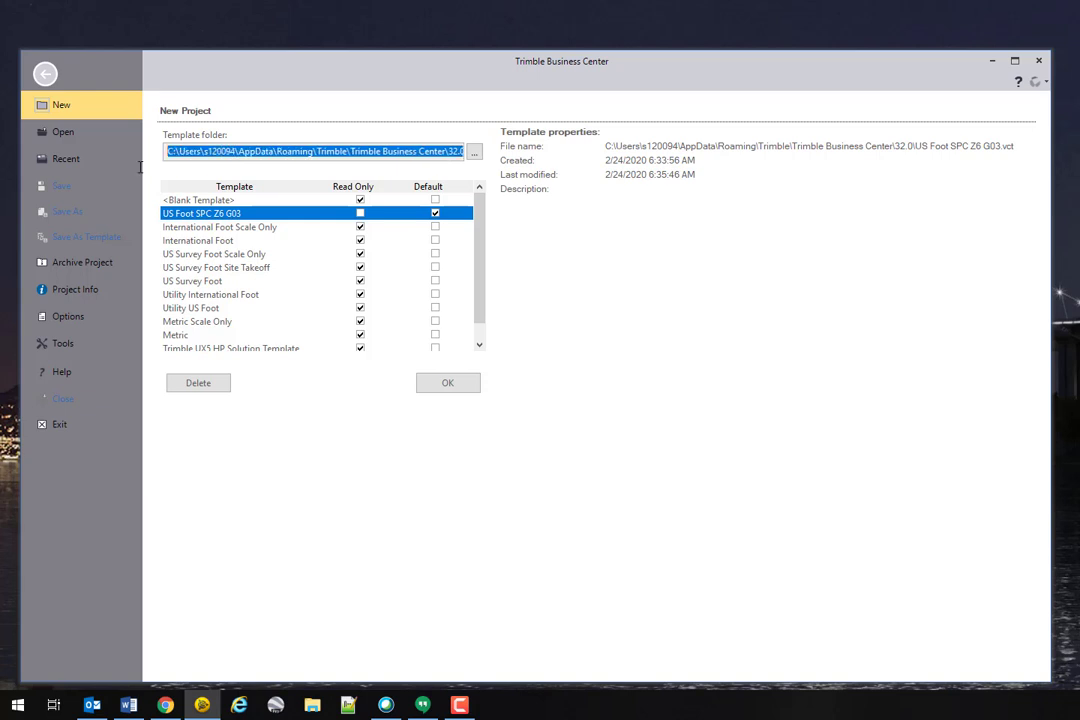
click(172, 151)
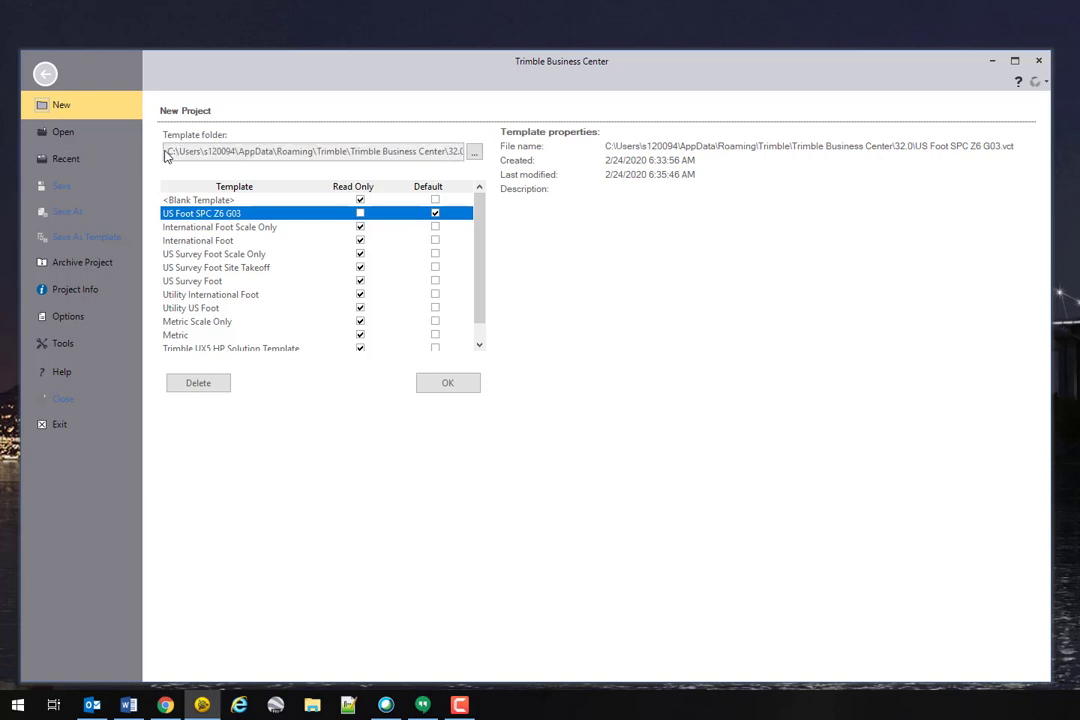
key(End)
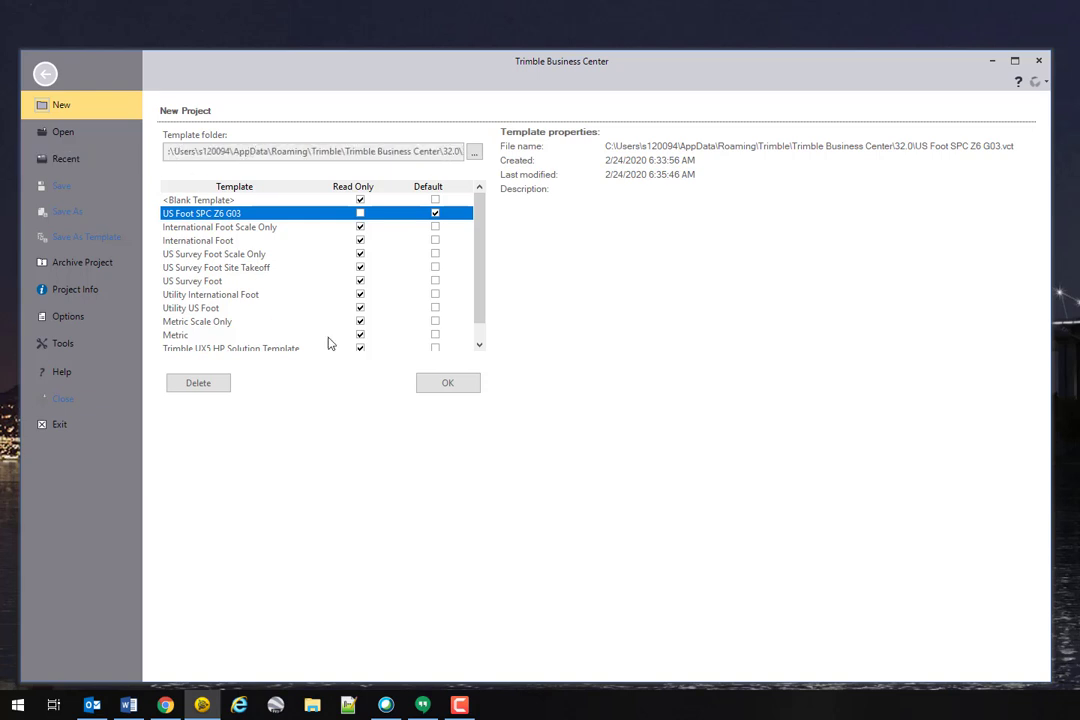
click(44, 70)
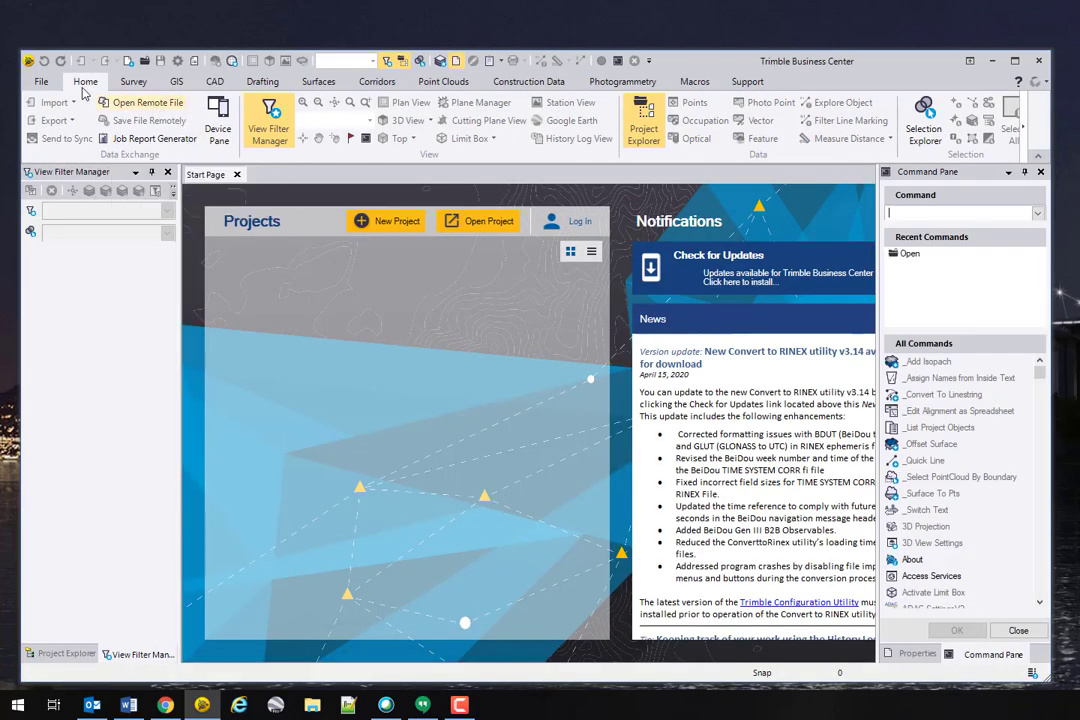
Step: Open TBC Options with the 'opti' command and go to File Locations
click(41, 81)
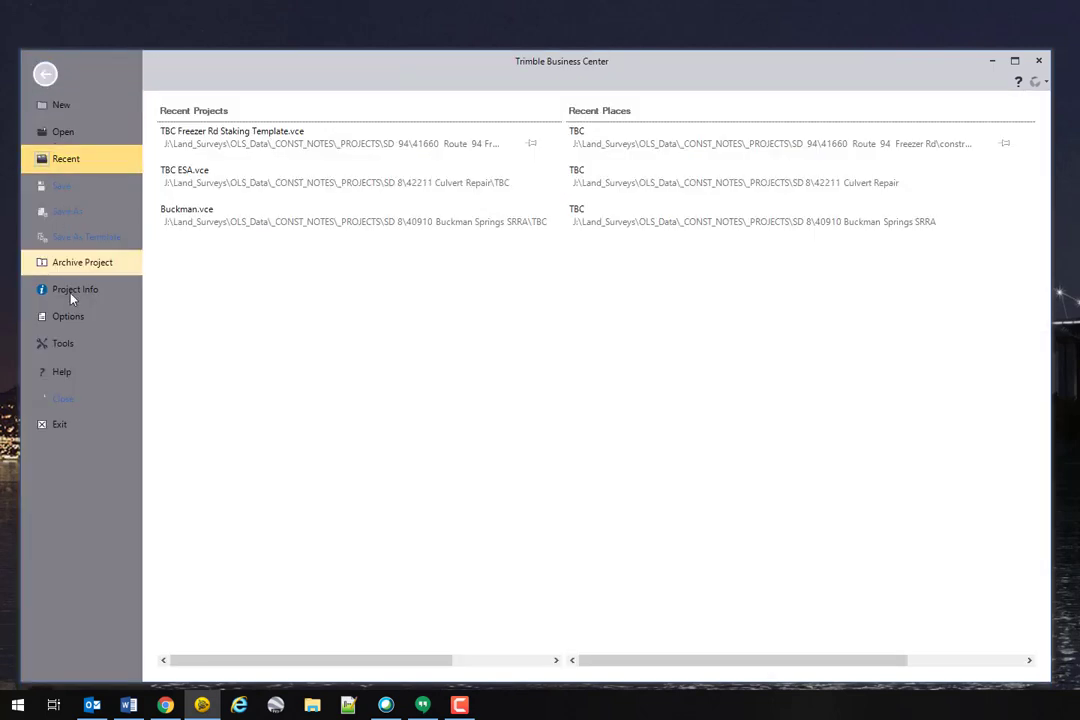
click(44, 72)
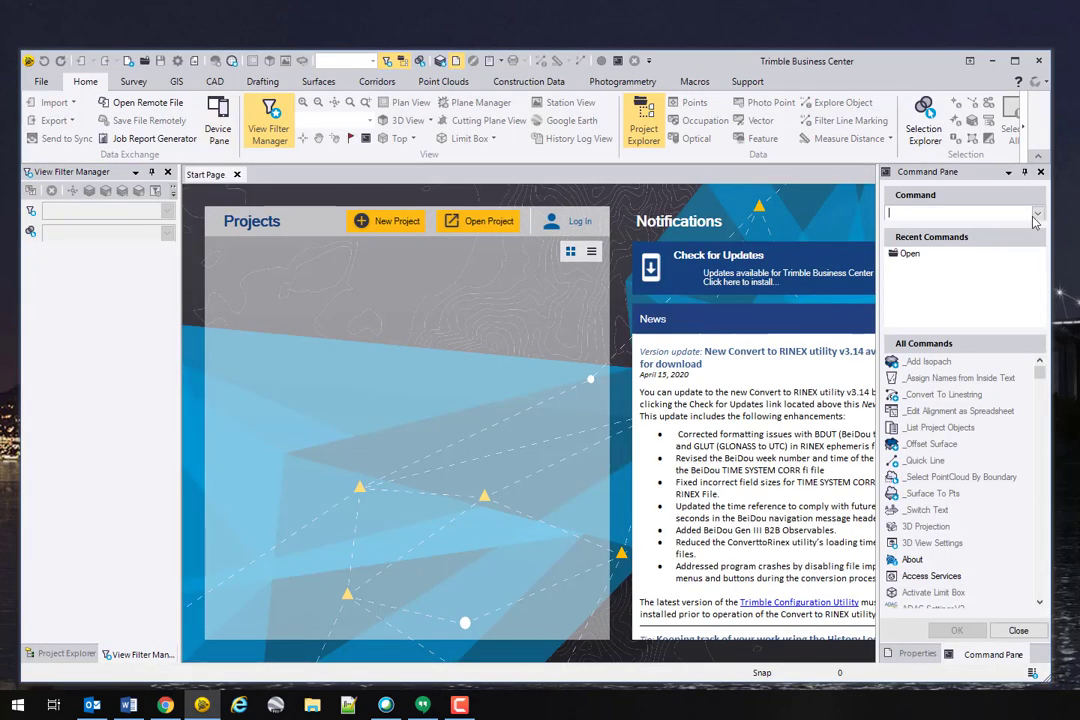
text(opt)
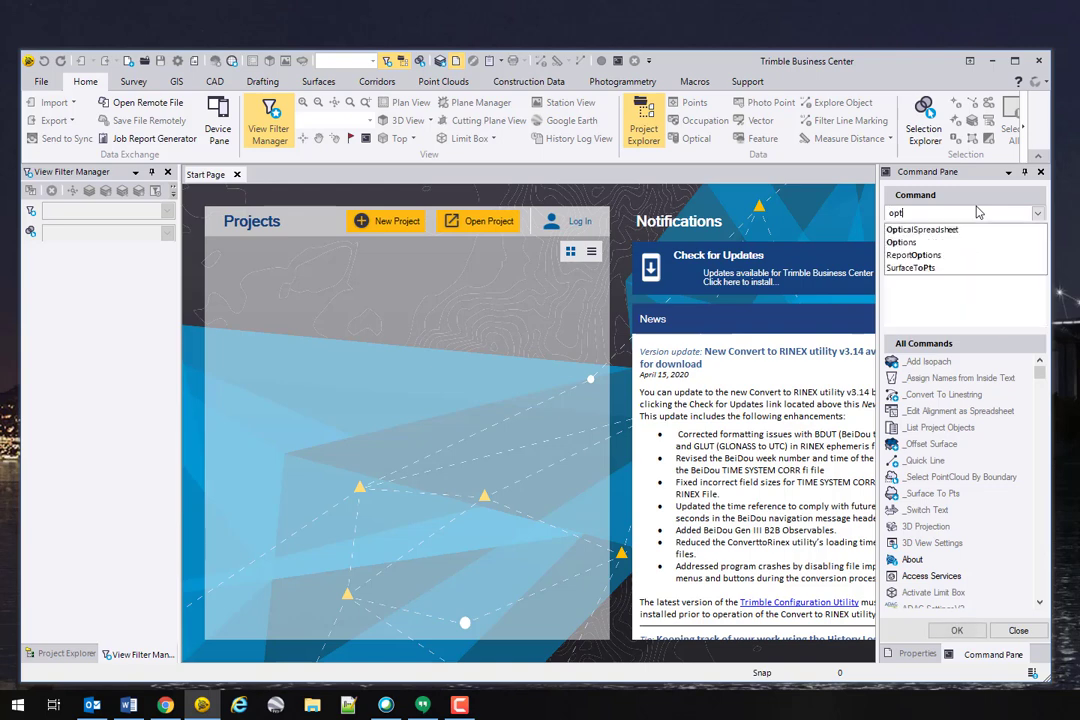
text(i)
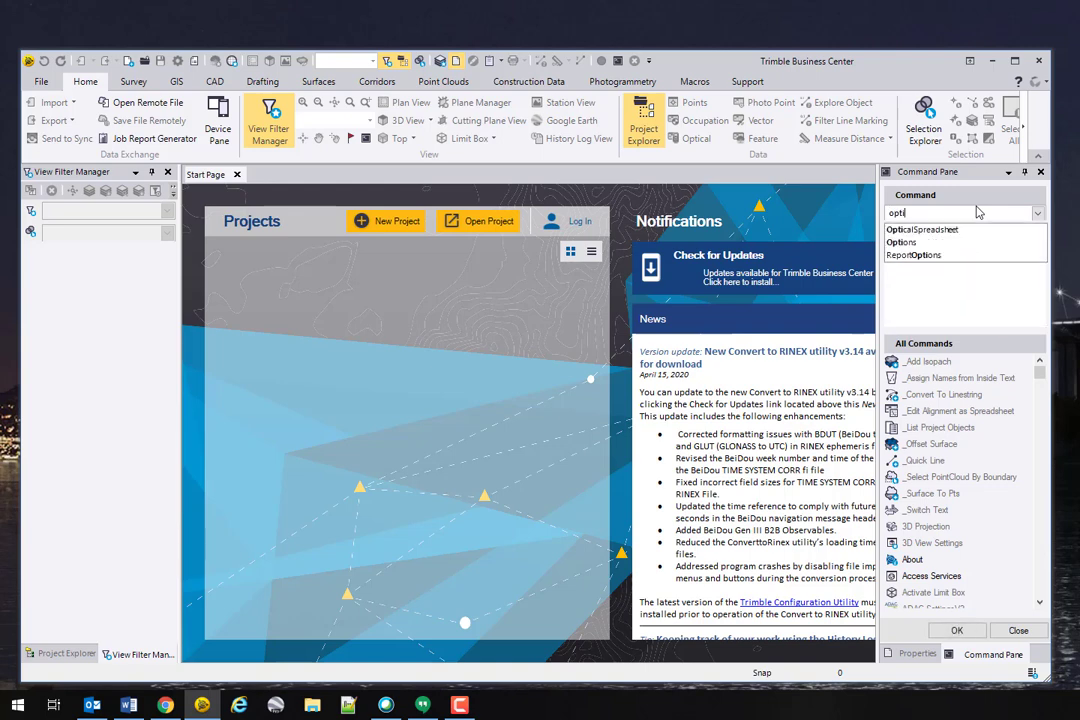
click(905, 243)
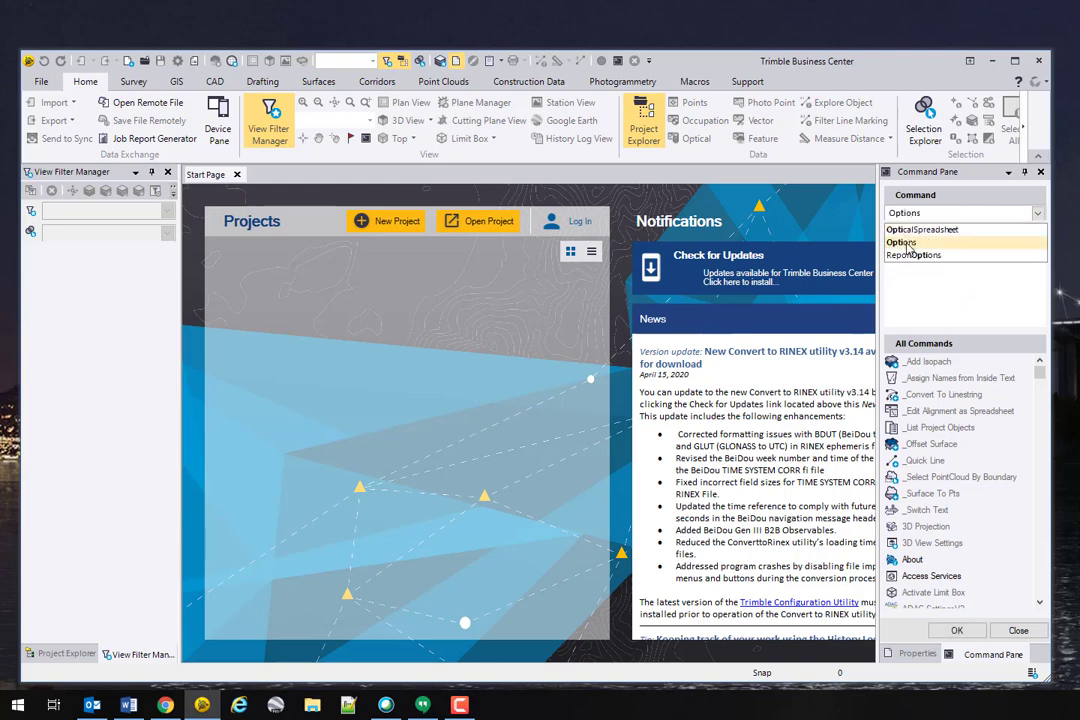
click(906, 244)
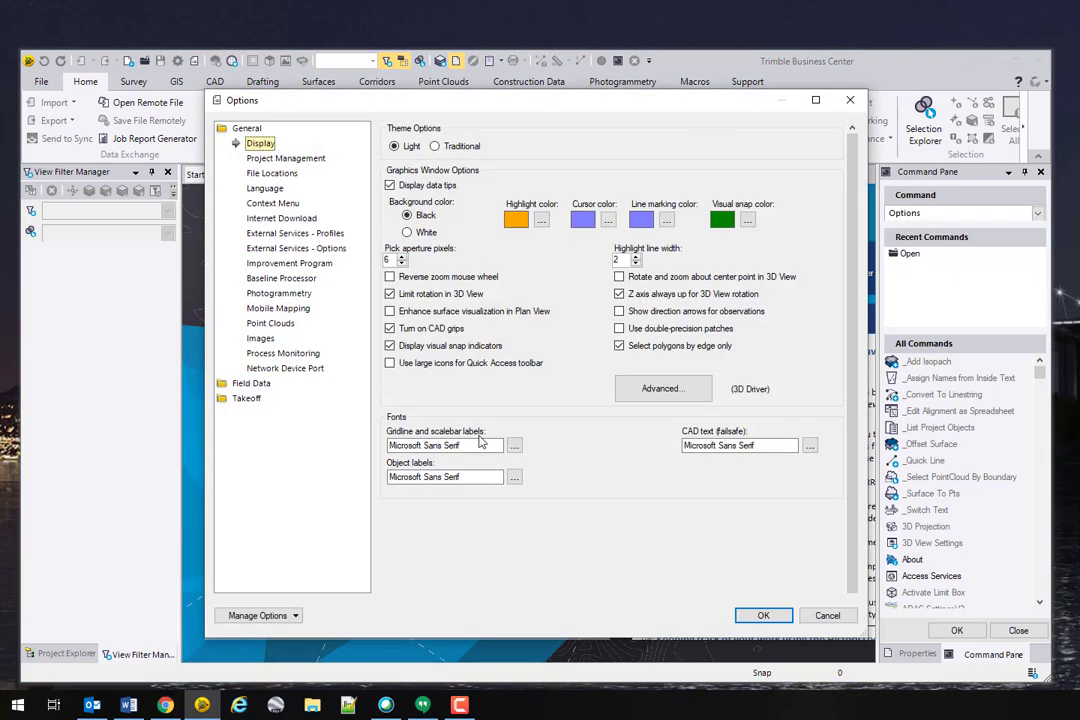
click(285, 159)
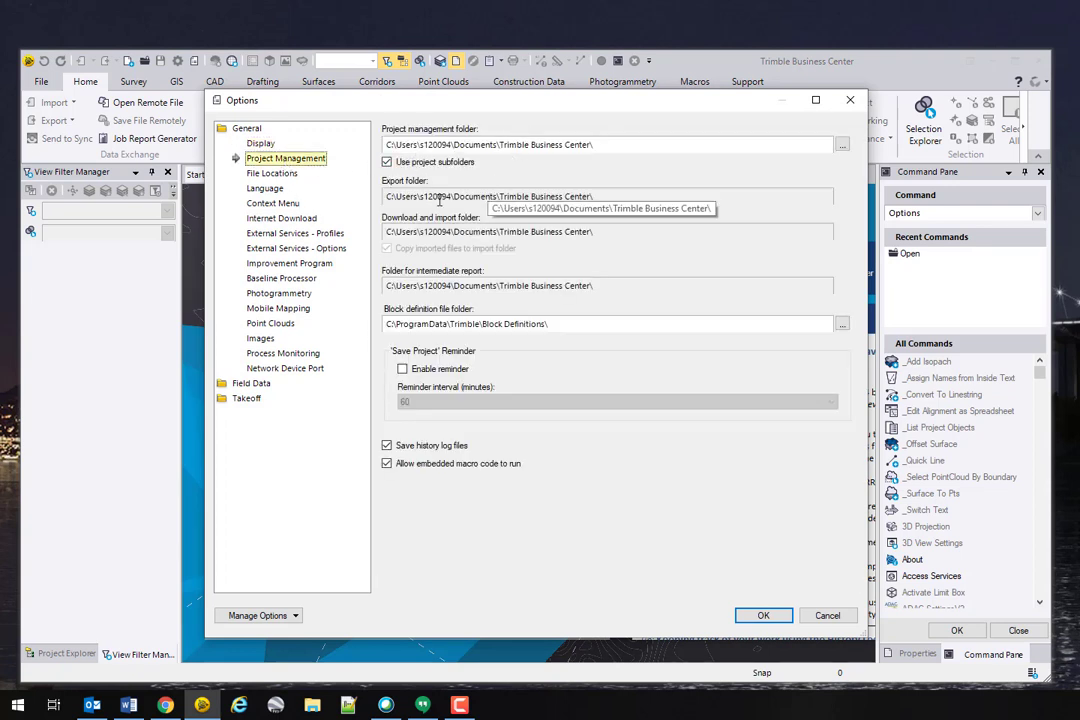
click(272, 173)
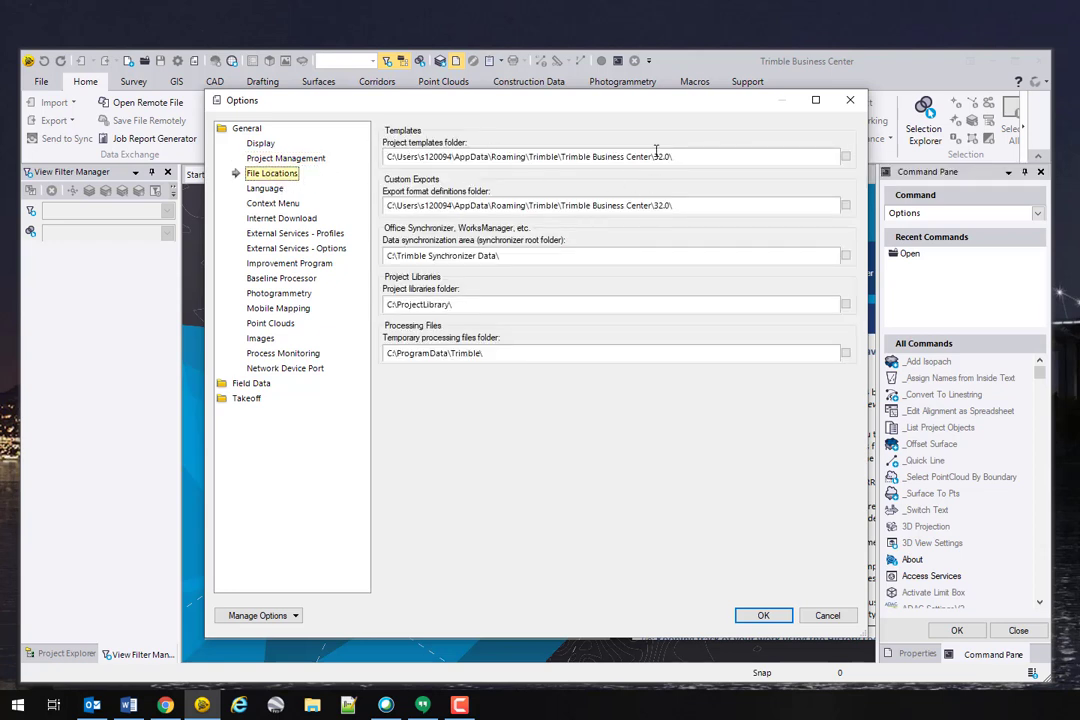
Step: Copy the Project templates folder path and switch back to Chrome's Save As dialog
drag(700, 161, 340, 169)
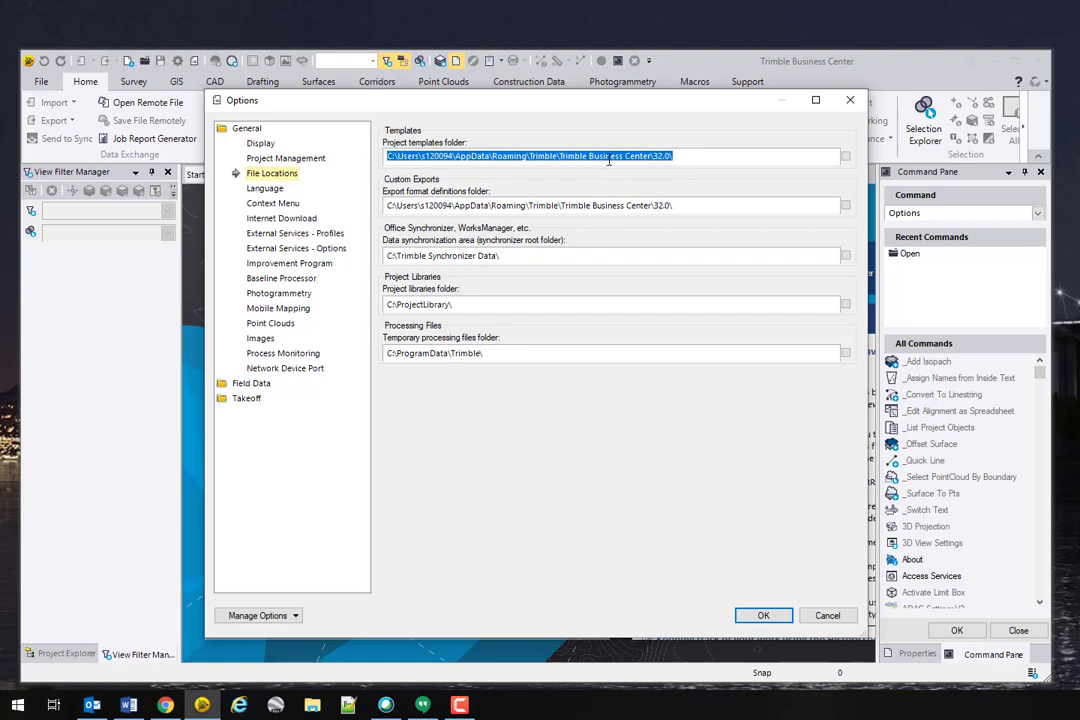
right_click(612, 165)
click(645, 207)
click(165, 705)
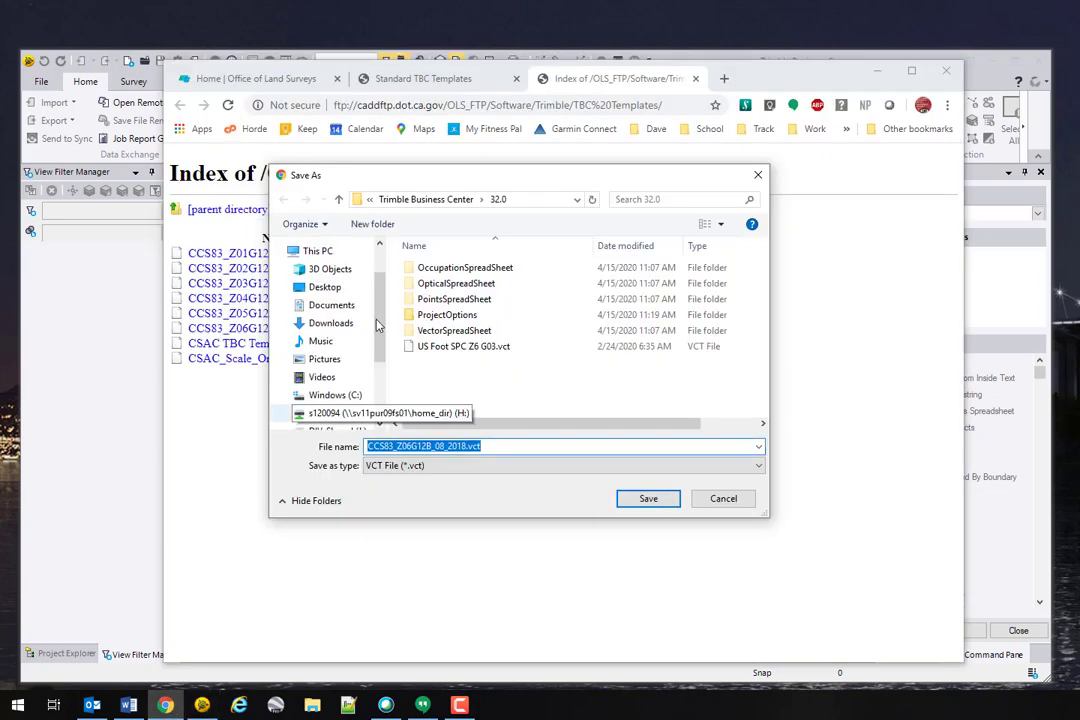
Step: Confirm the 32.0 folder path, save CCS83_Z06G12B_08_2018.vct there, and close Chrome
click(545, 205)
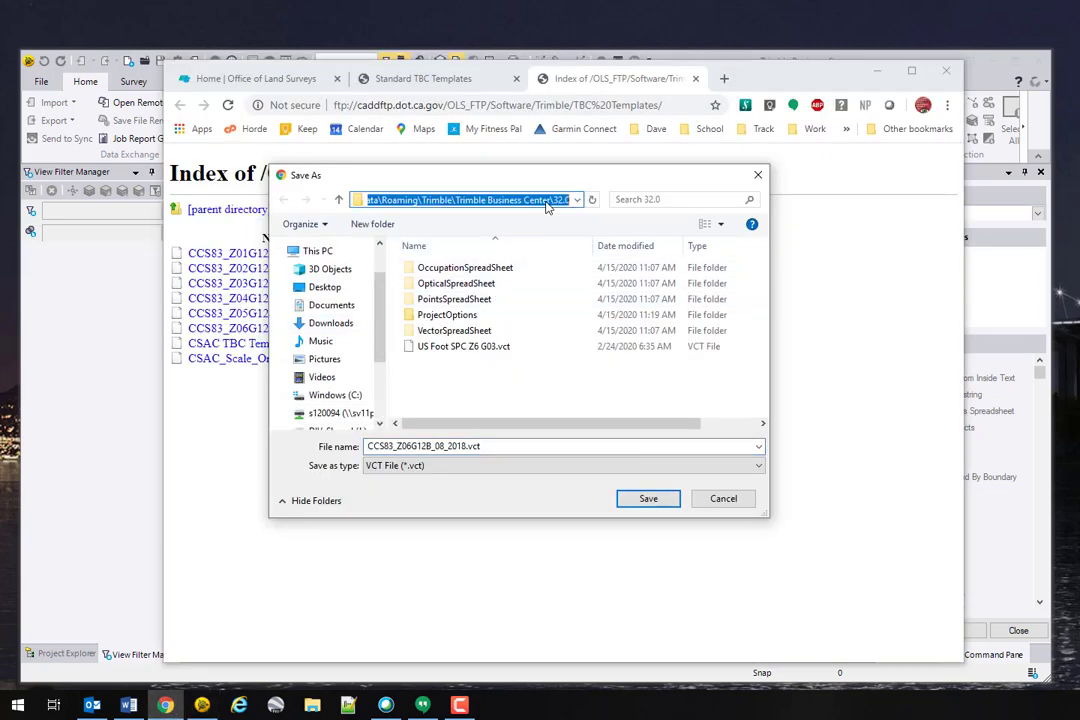
click(547, 206)
click(545, 207)
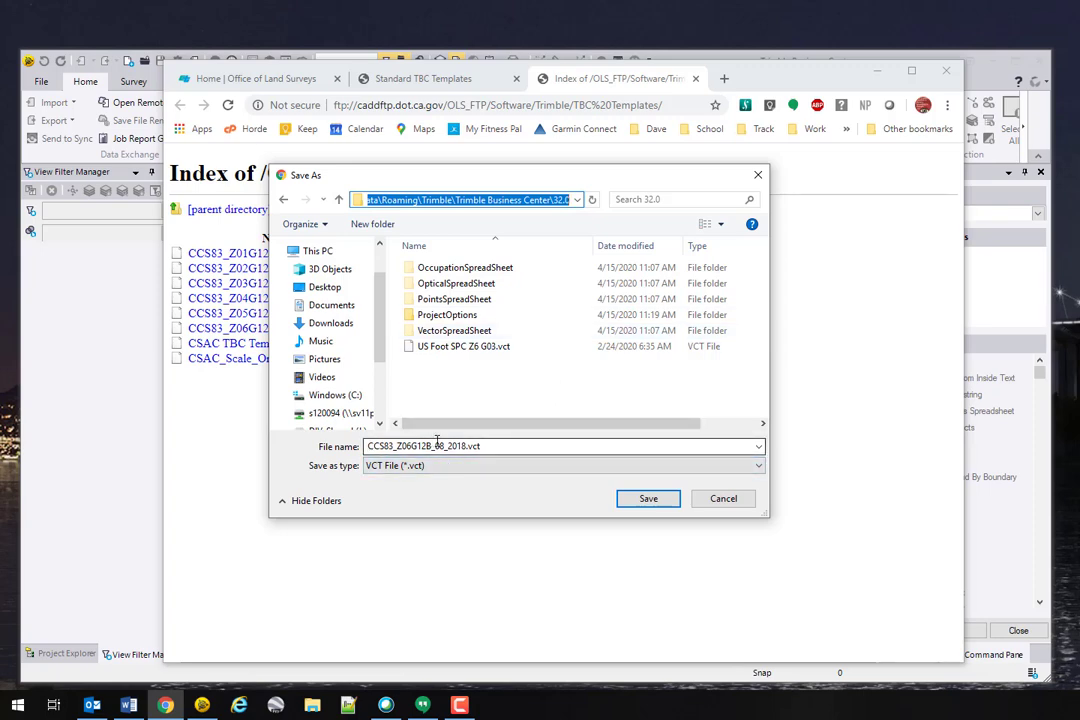
click(648, 499)
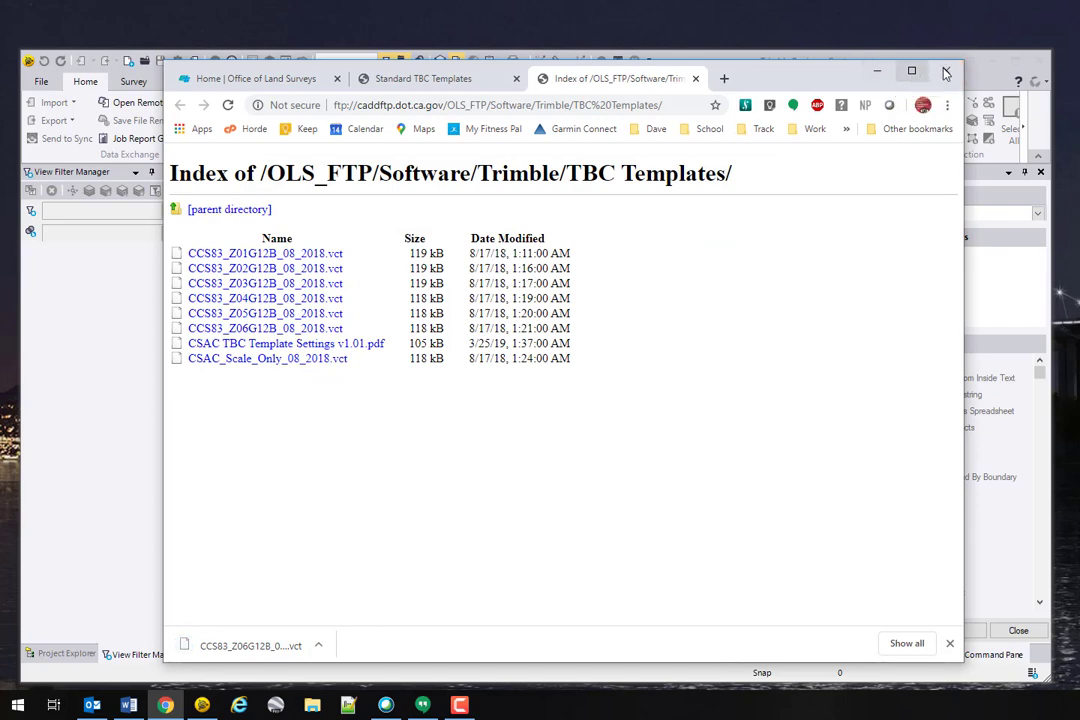
click(944, 74)
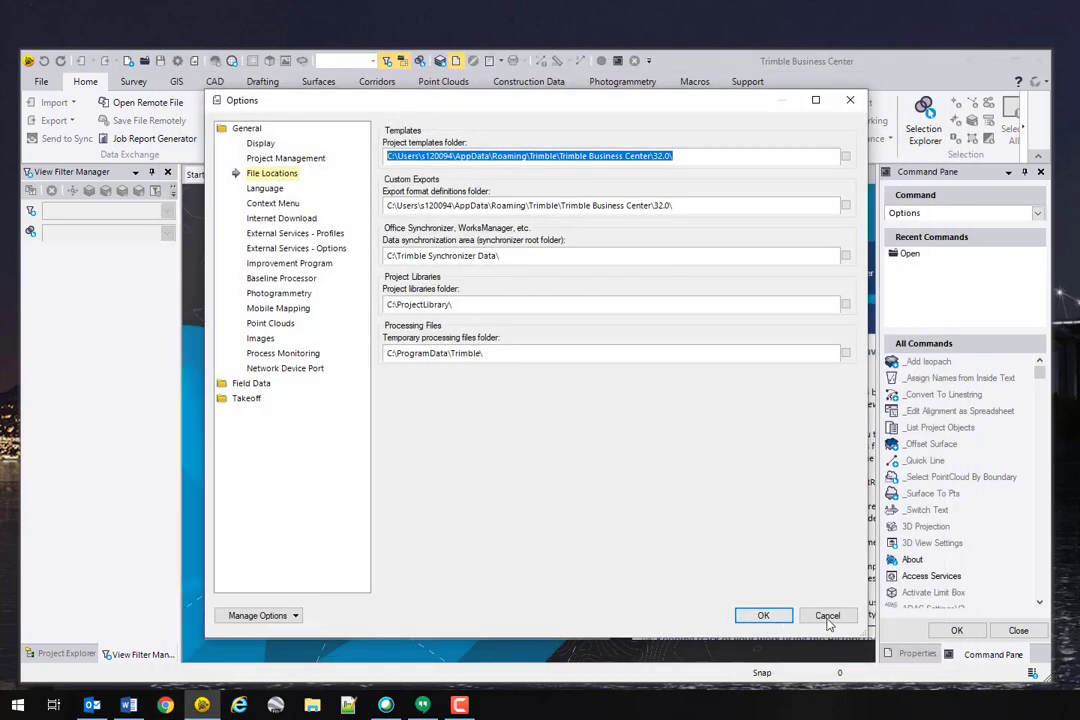
Step: Cancel Options and create a new project from the CCS83_Z06G12B_08_2018 template
click(827, 616)
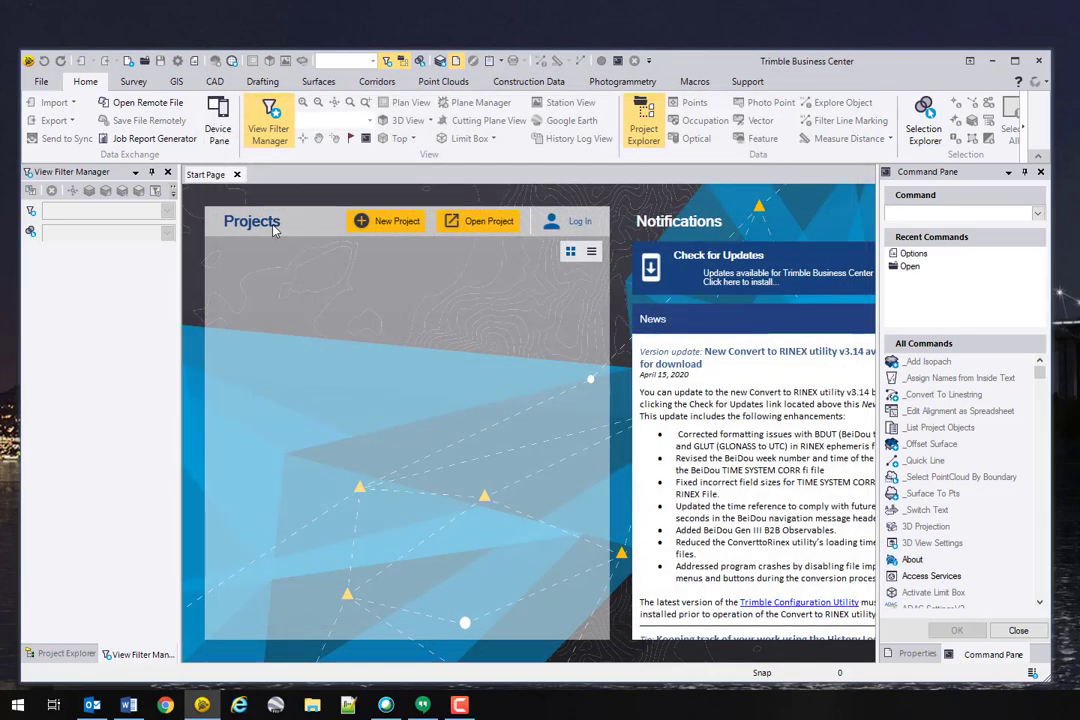
click(39, 80)
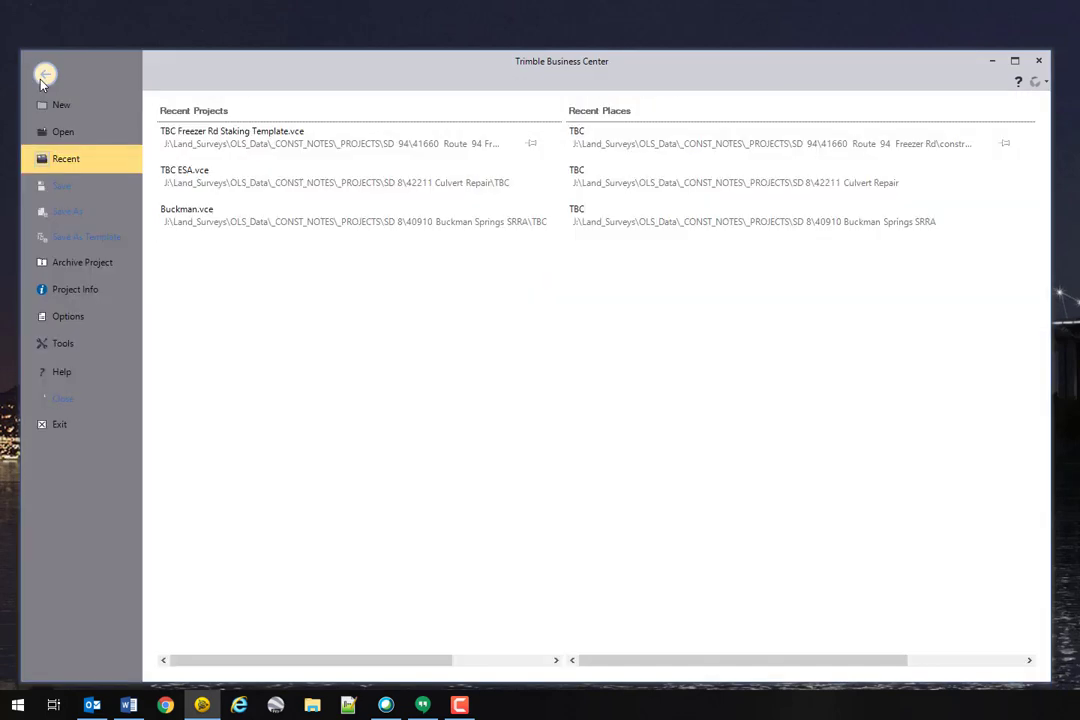
click(62, 102)
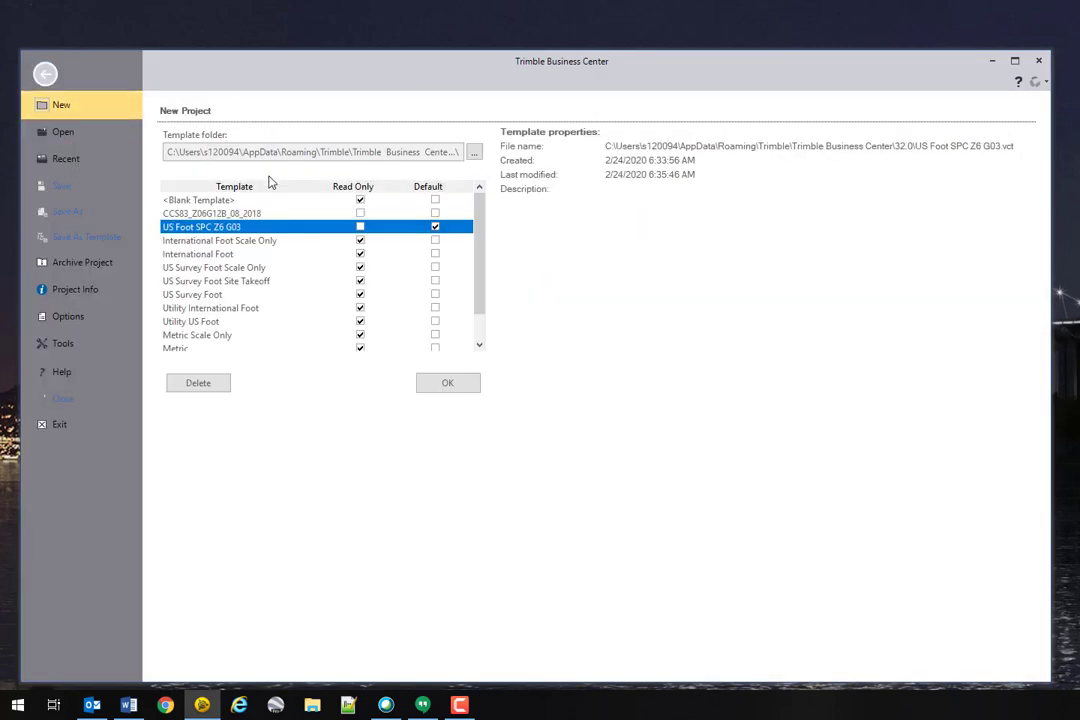
click(272, 213)
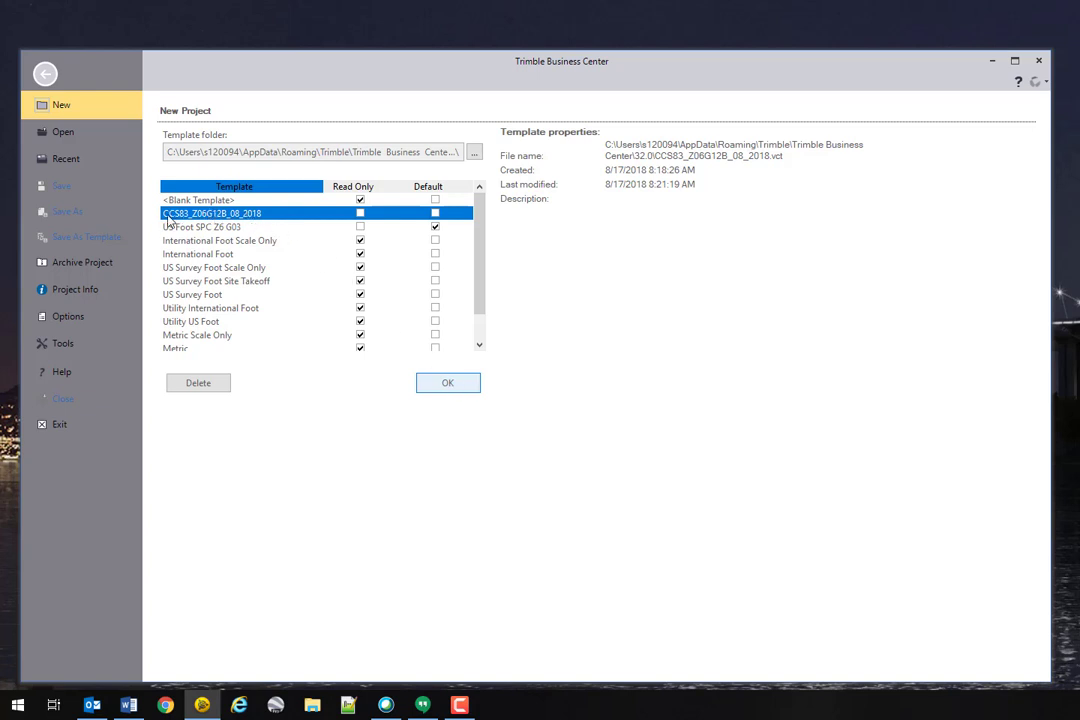
double_click(222, 211)
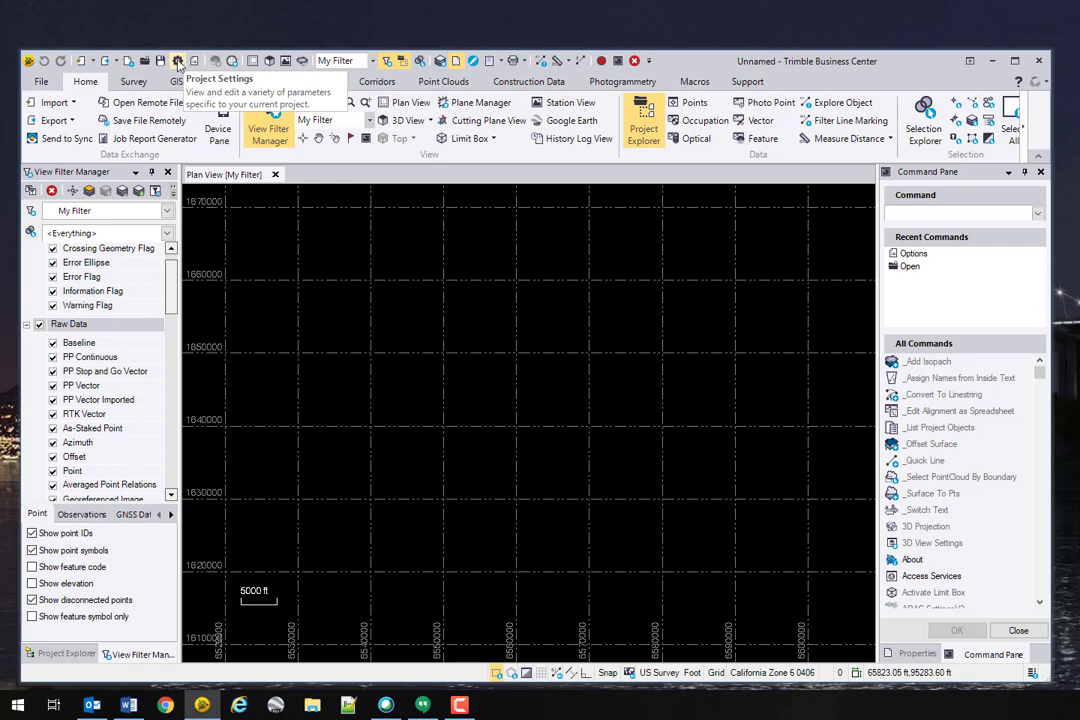
Step: Run the ProjectSettings command and show the Company Information page, where the company is CALTRANS
click(945, 211)
text(p)
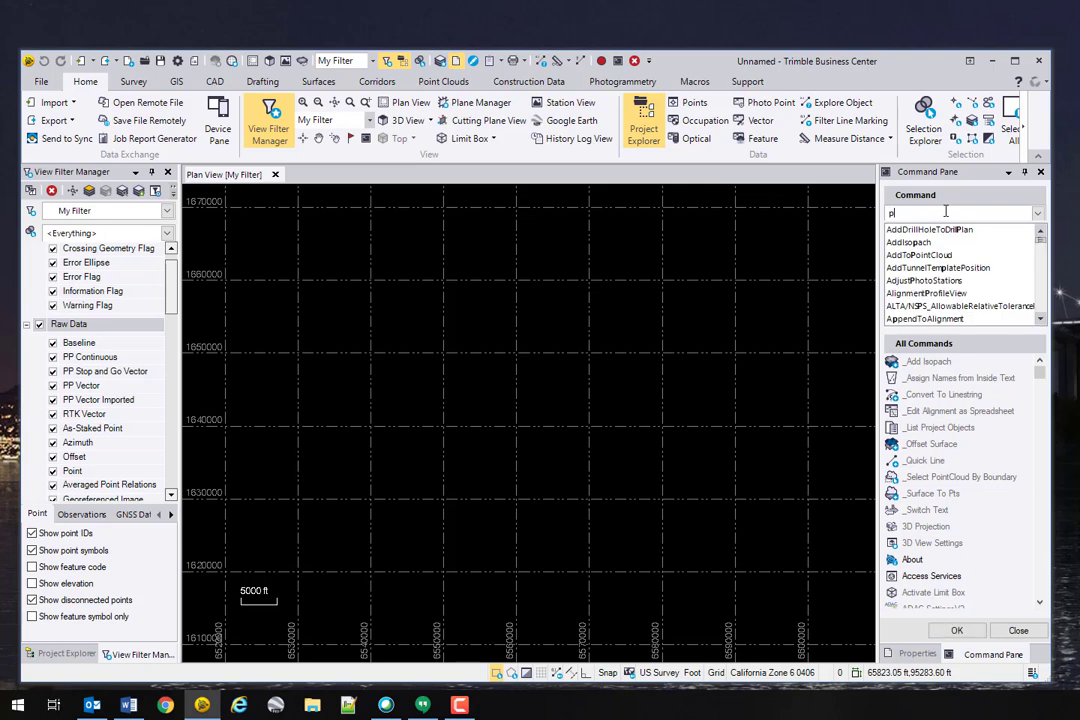
text(rojectse)
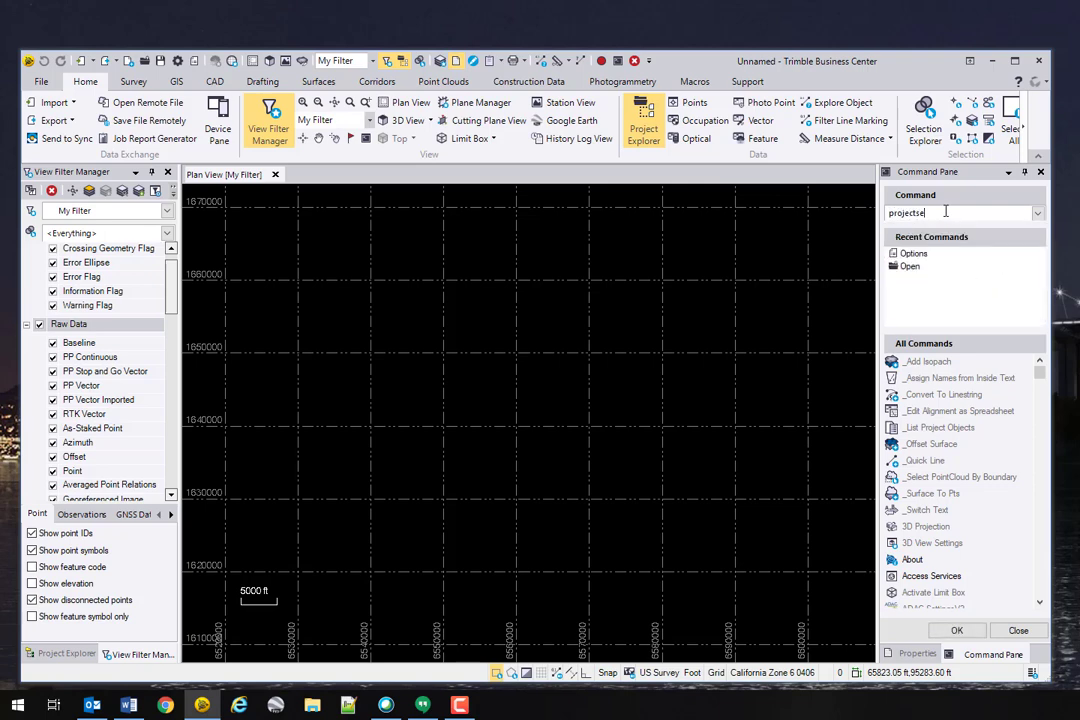
text(t)
click(949, 231)
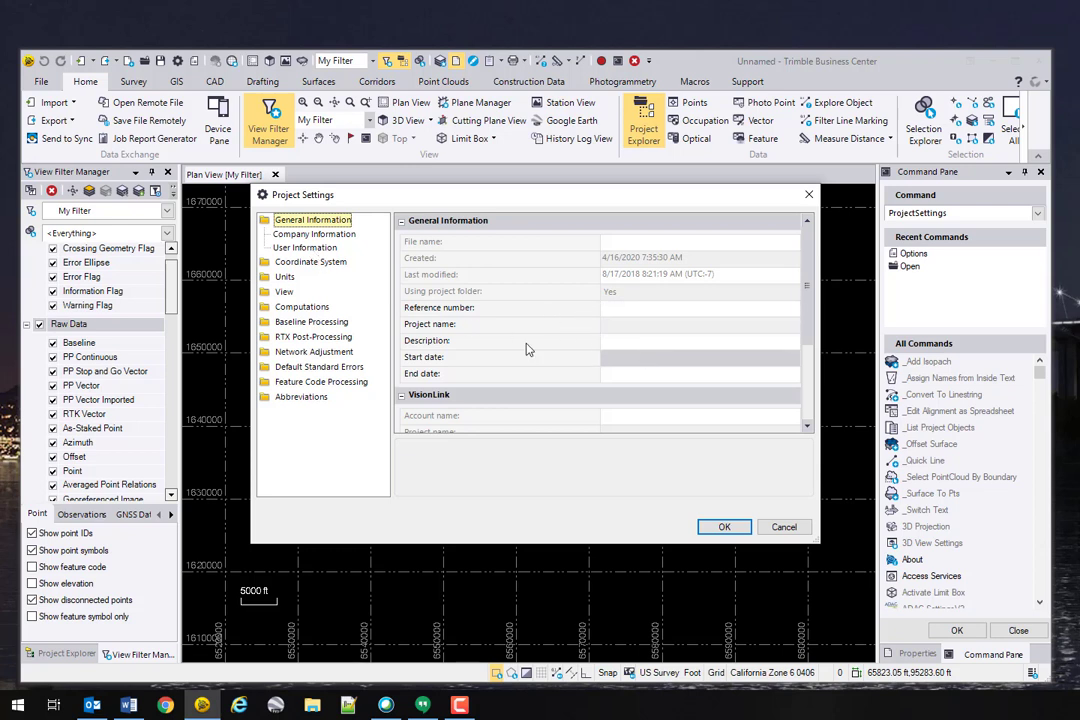
click(314, 235)
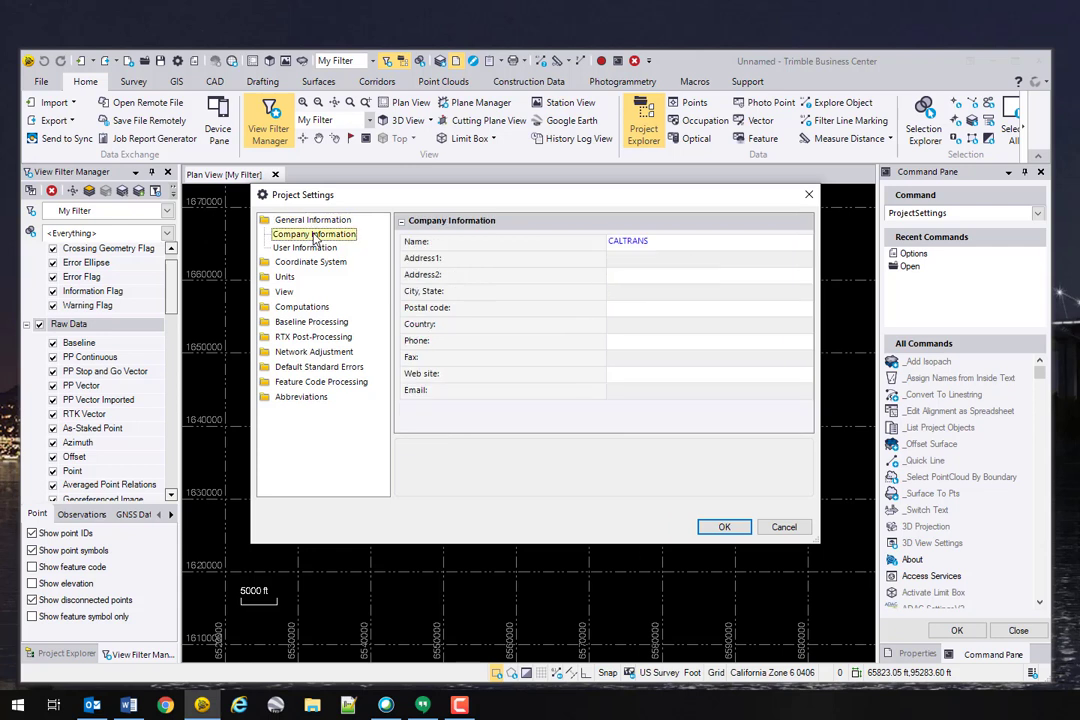
Step: Append ' - District 11' to the CALTRANS company name and enter the company's street address
click(679, 240)
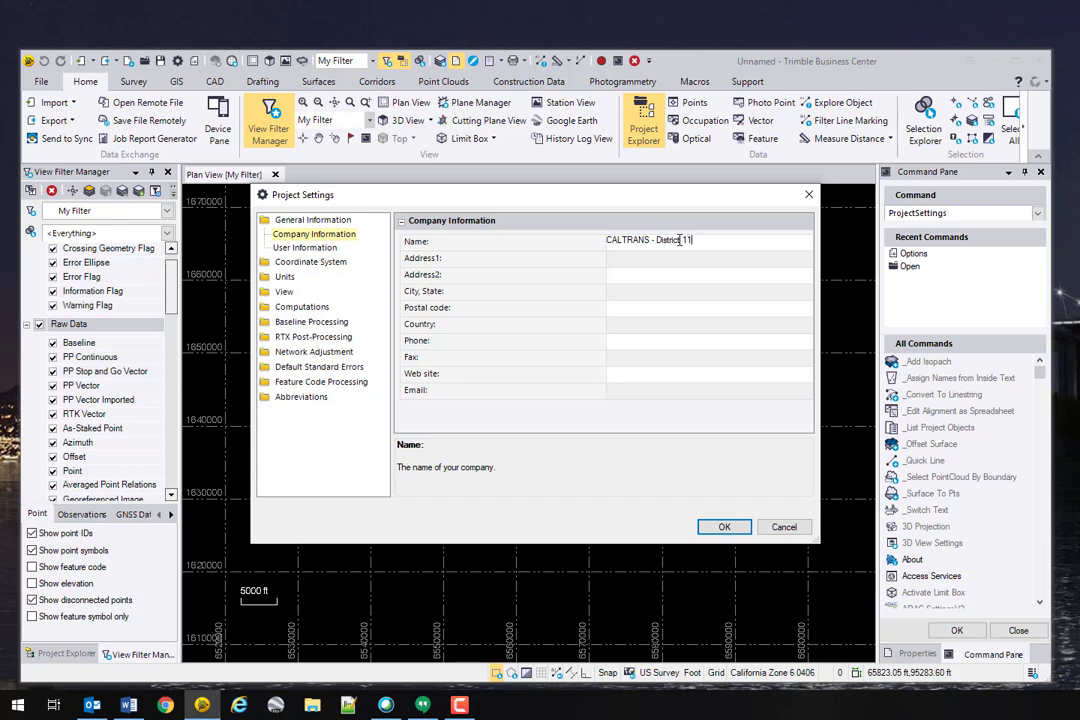
text(- District 11)
key(Tab)
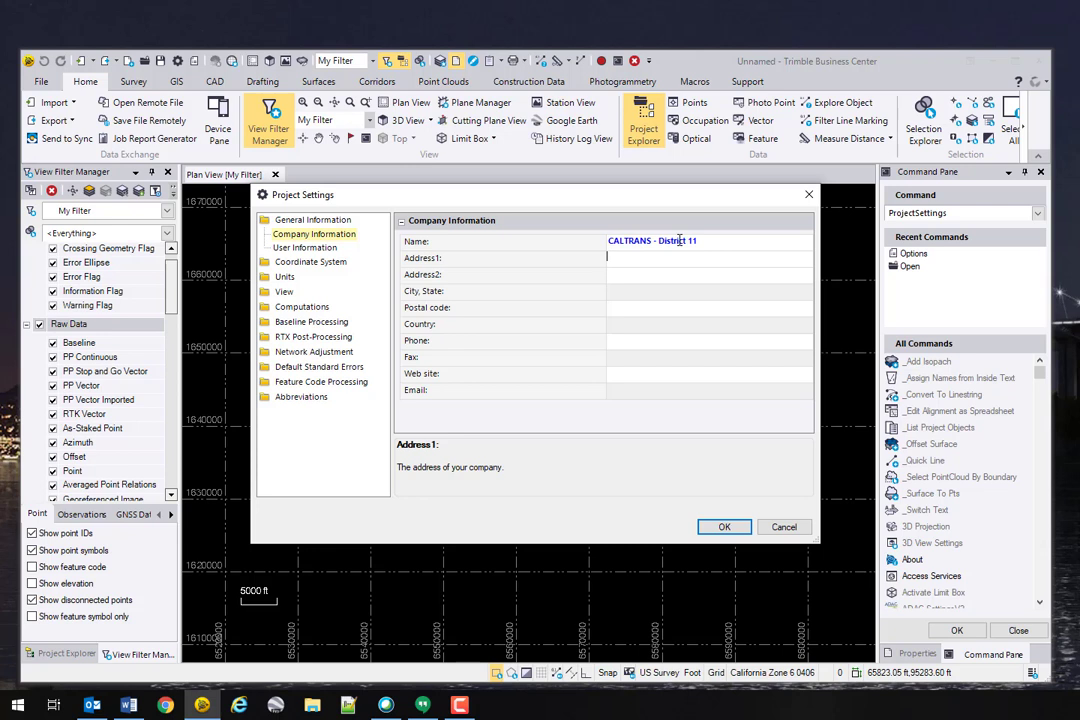
text(4050 Taylor St.)
key(Tab)
Step: Fill in the company's city, postal code and country USA
text(Sa)
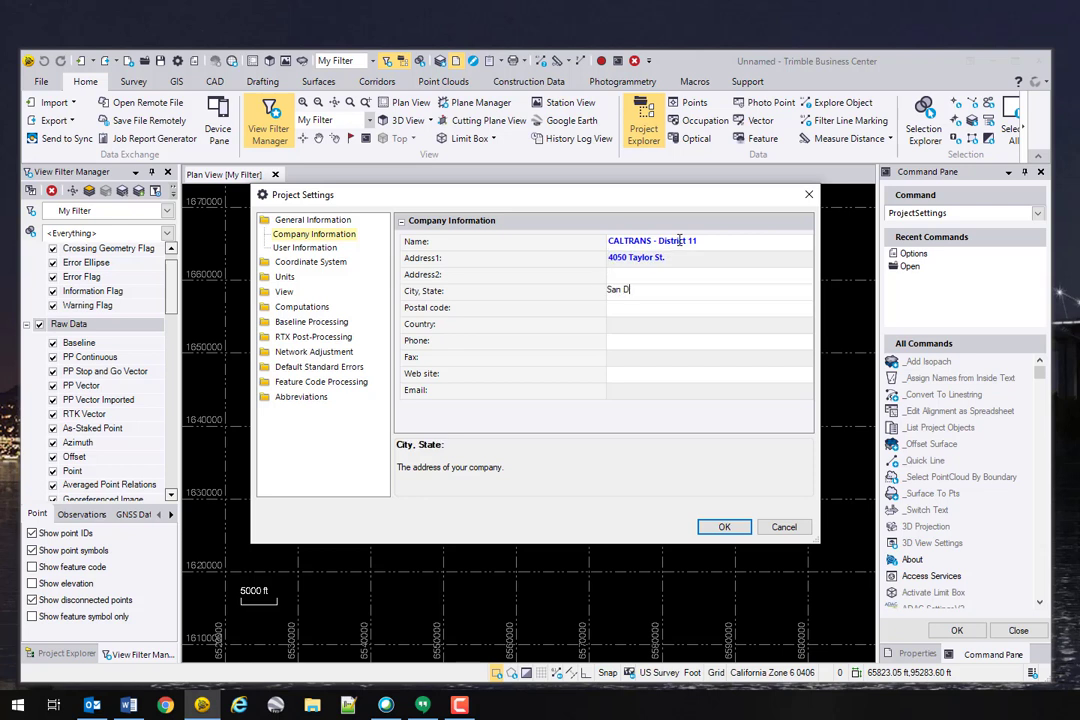
key(Tab)
text(C)
key(BackSpace)
key(BackSpace)
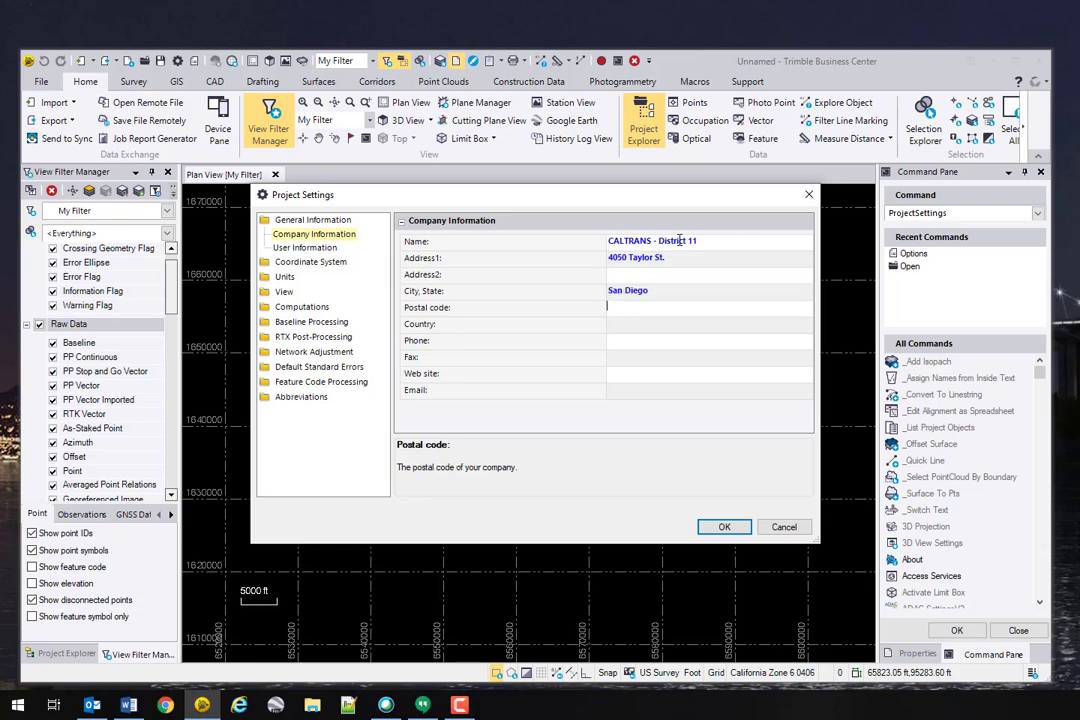
text(92110)
key(Tab)
text(USA)
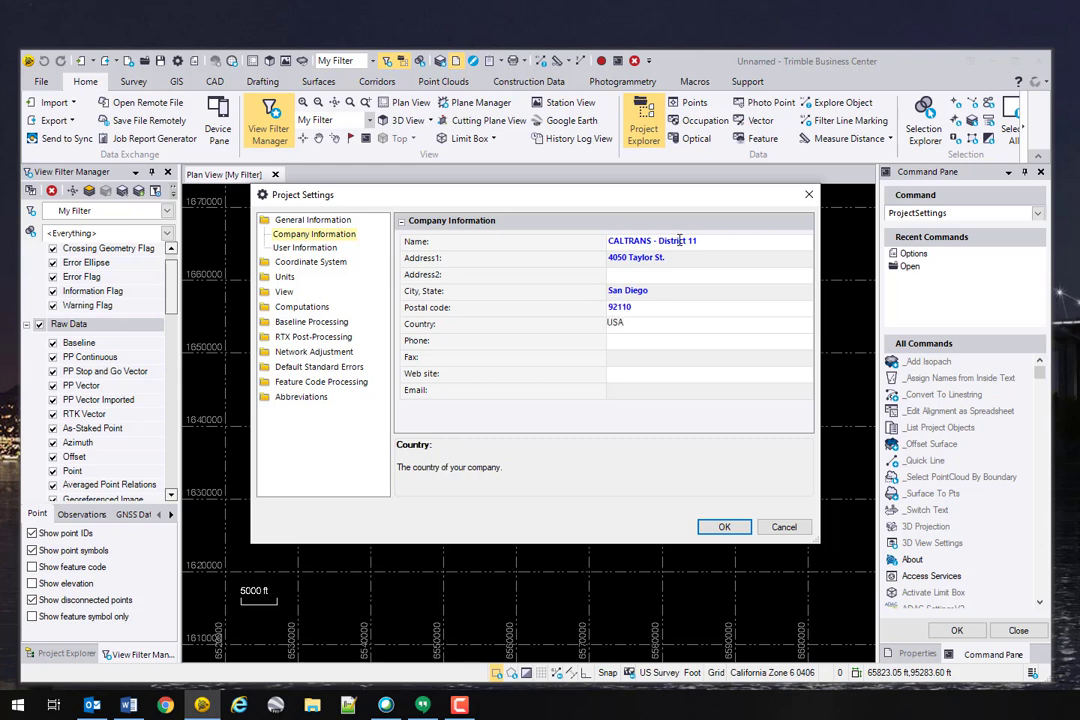
key(Tab)
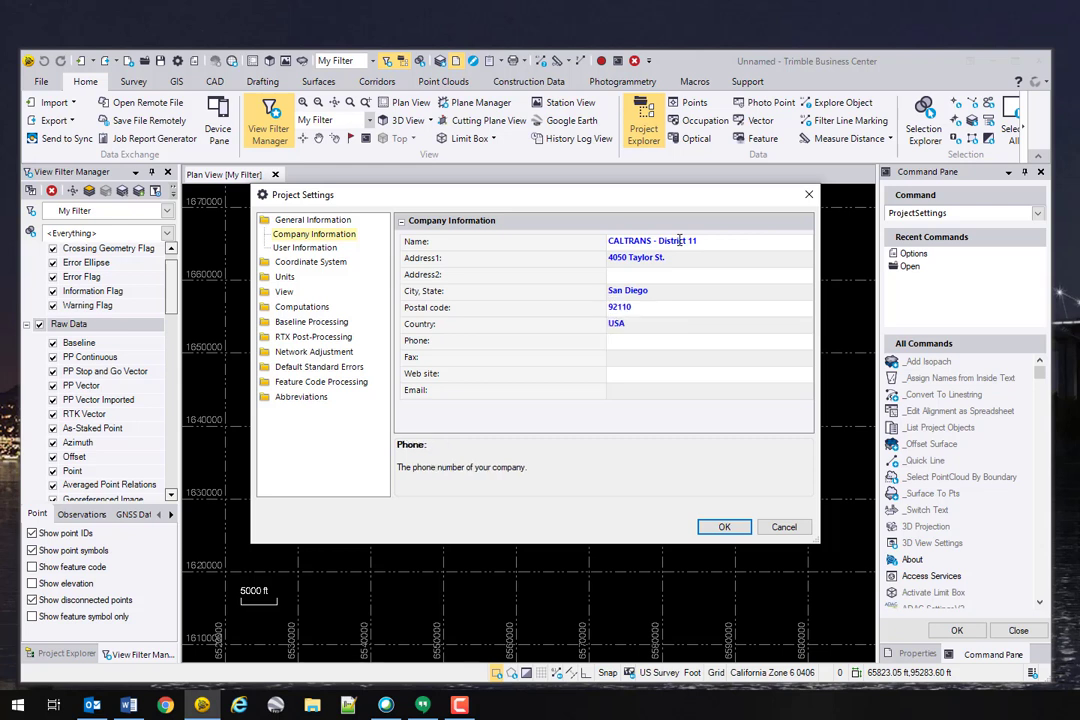
click(305, 247)
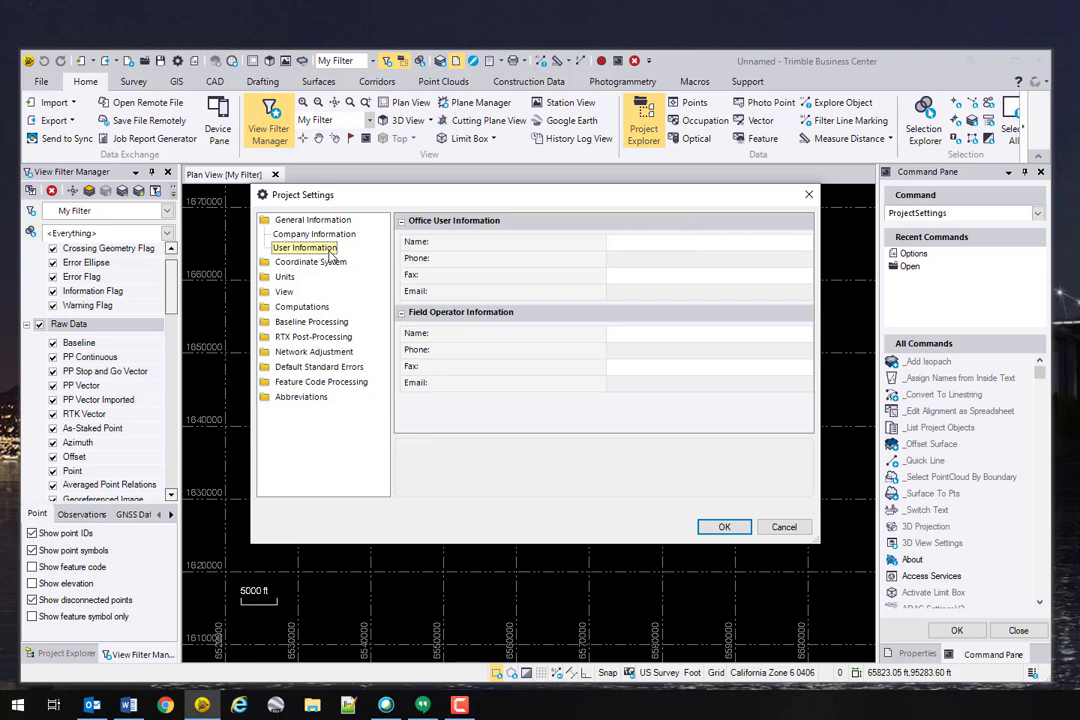
Step: Enter the office user's name, phone number and e-mail, then view the California Zone 6 coordinate system summary
click(675, 240)
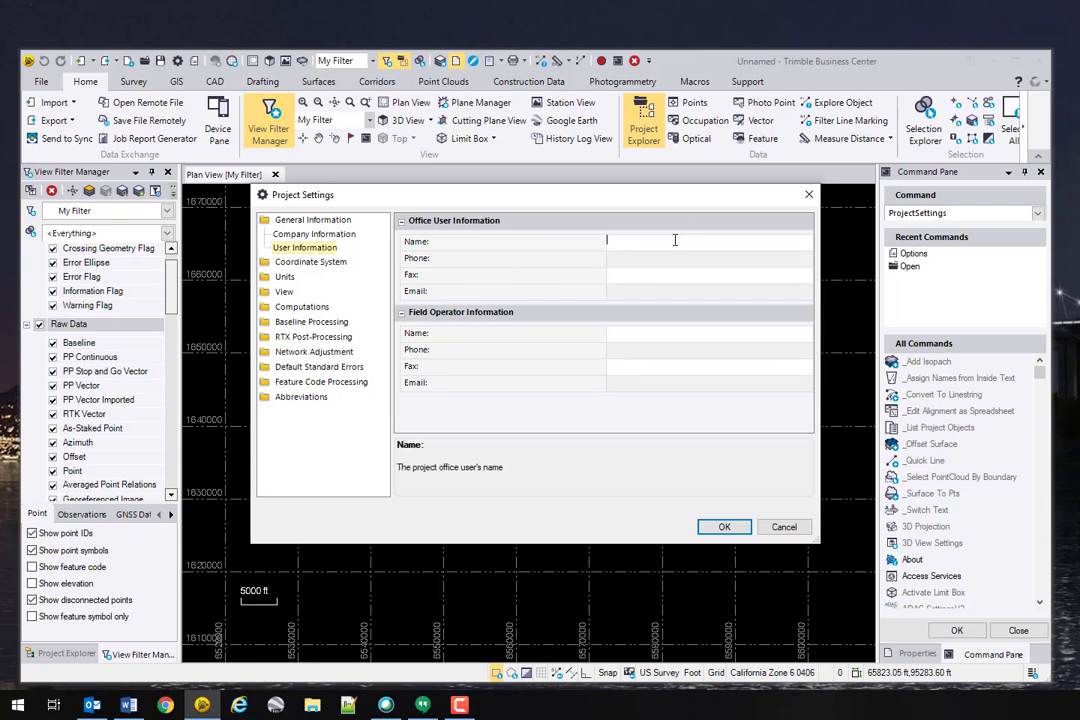
key(Tab)
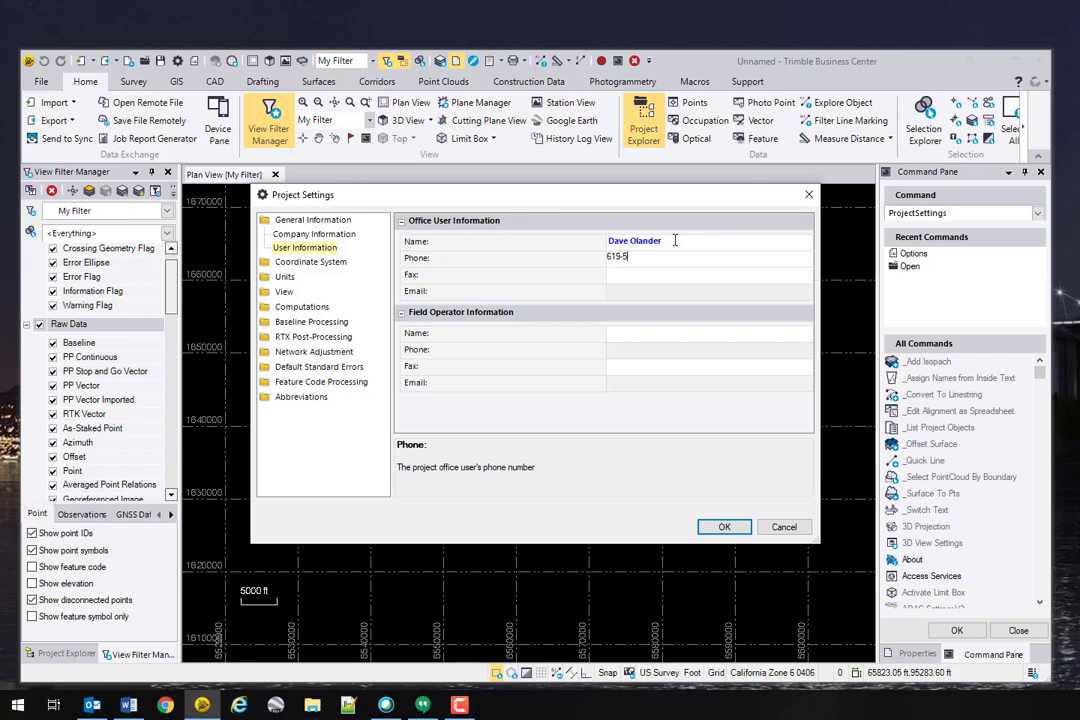
key(Tab)
key(Tab)
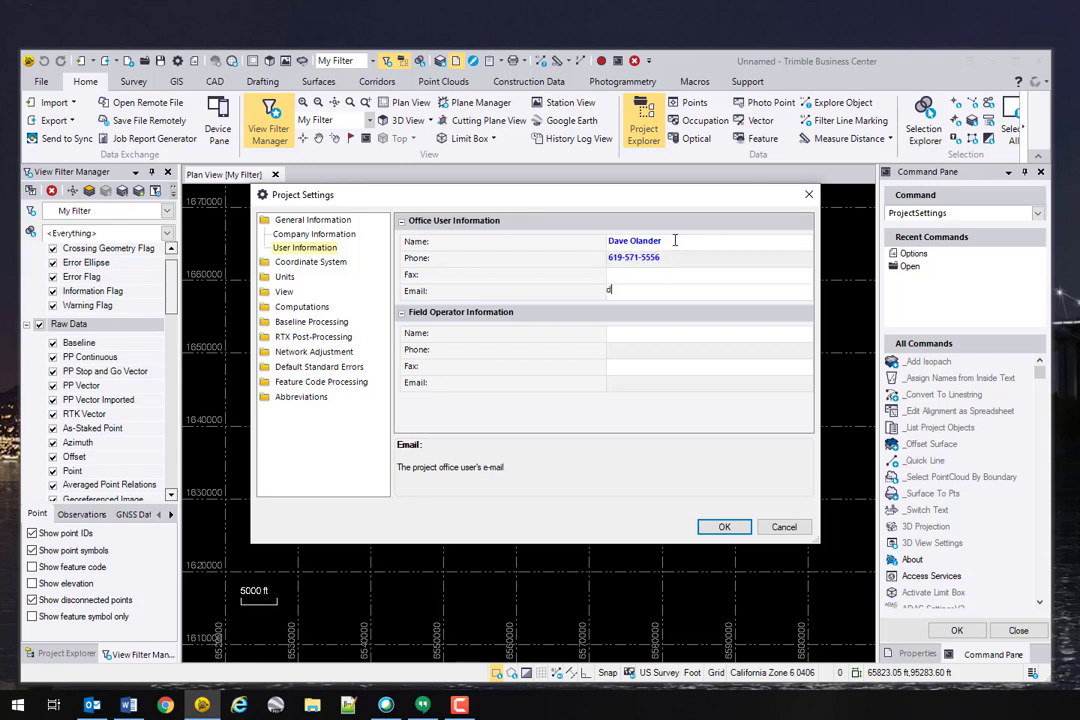
key(Return)
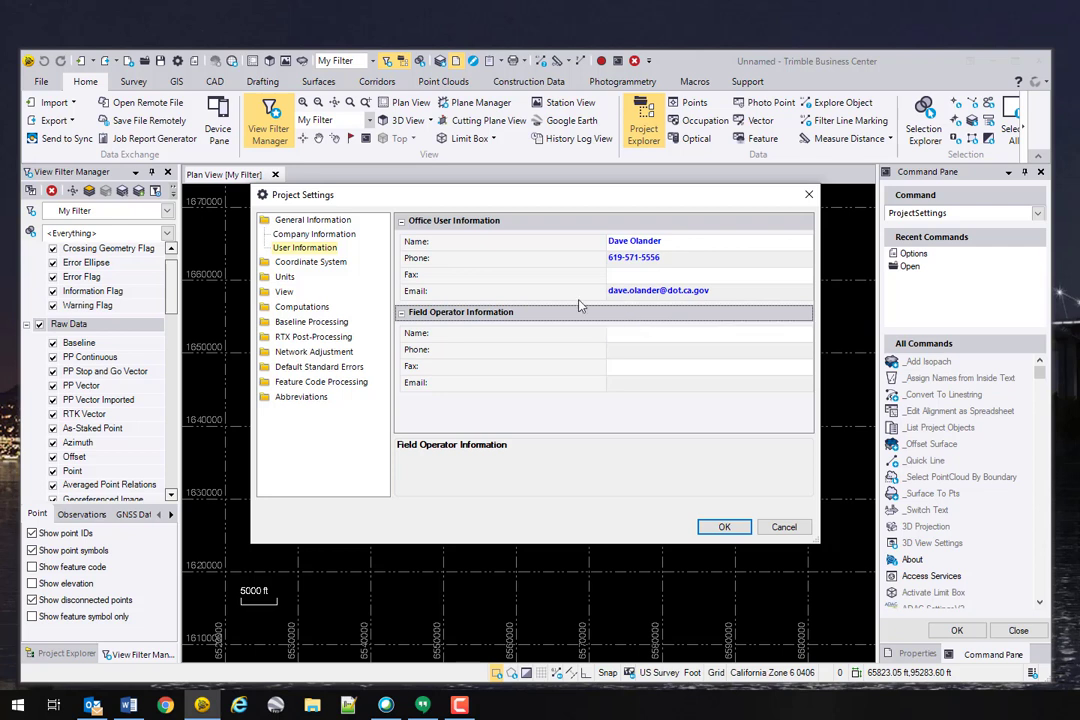
click(310, 262)
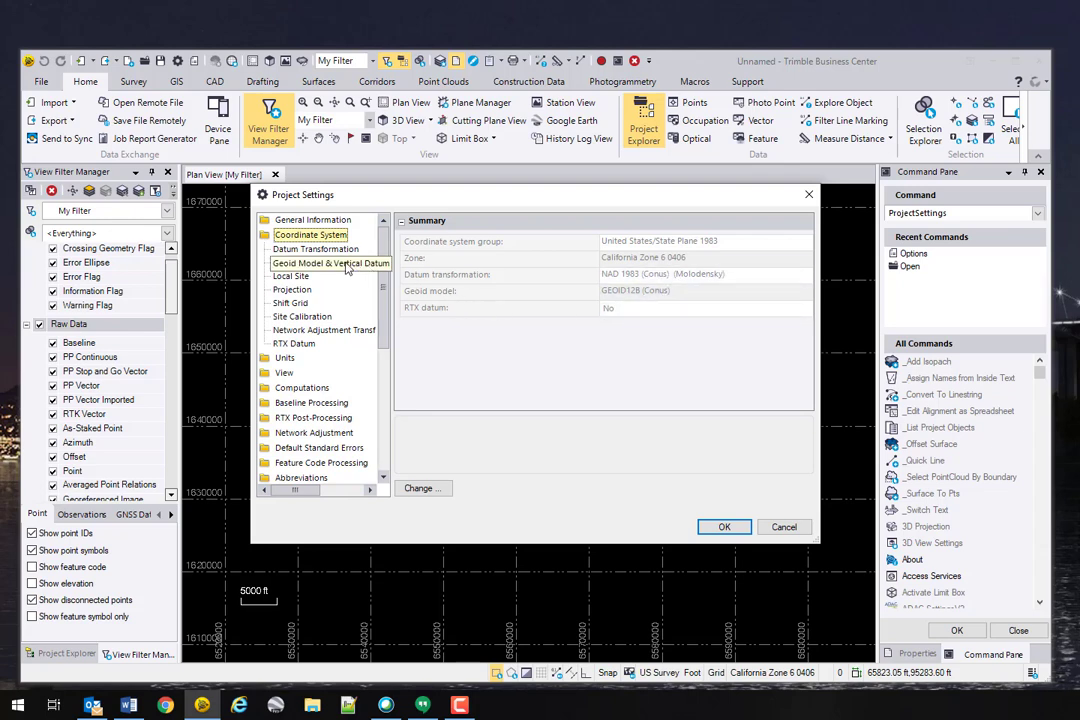
Step: Confirm the GEOID12B (Conus) geoid model with NAVD88 vertical datum, then go to Units
click(340, 264)
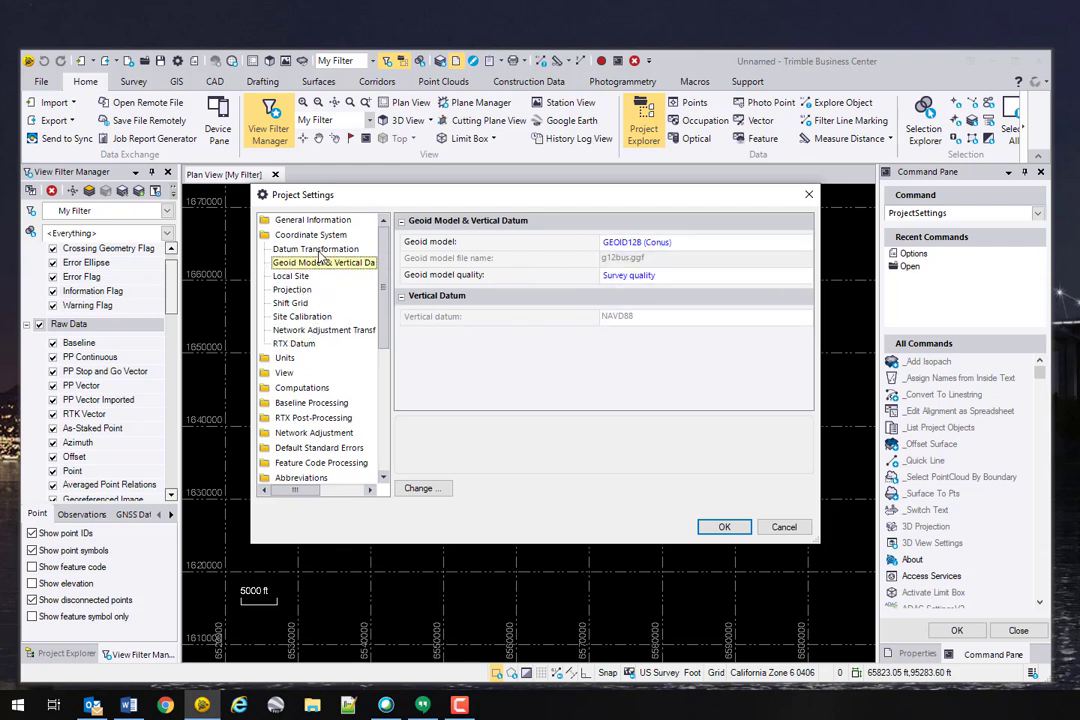
click(320, 236)
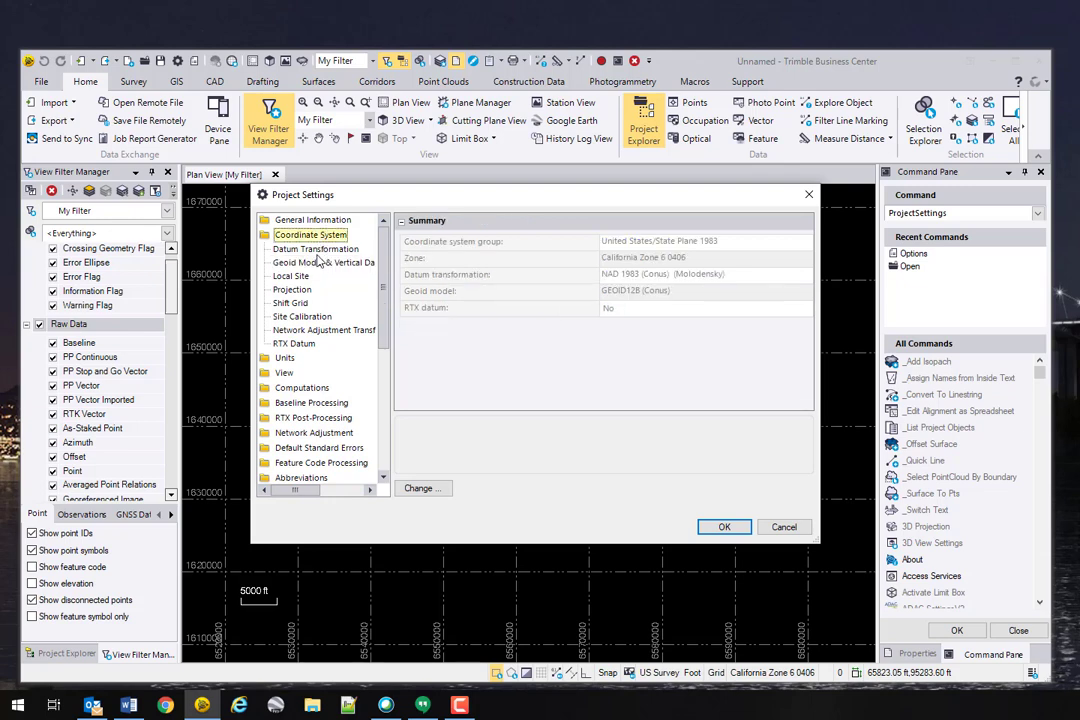
click(318, 262)
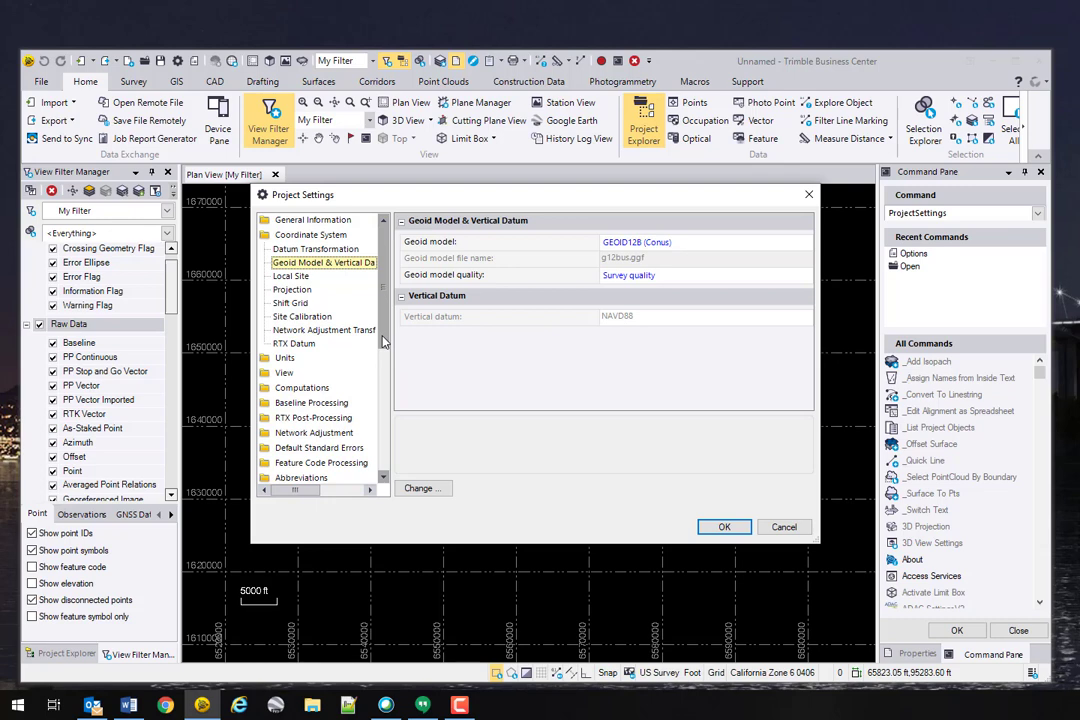
click(284, 357)
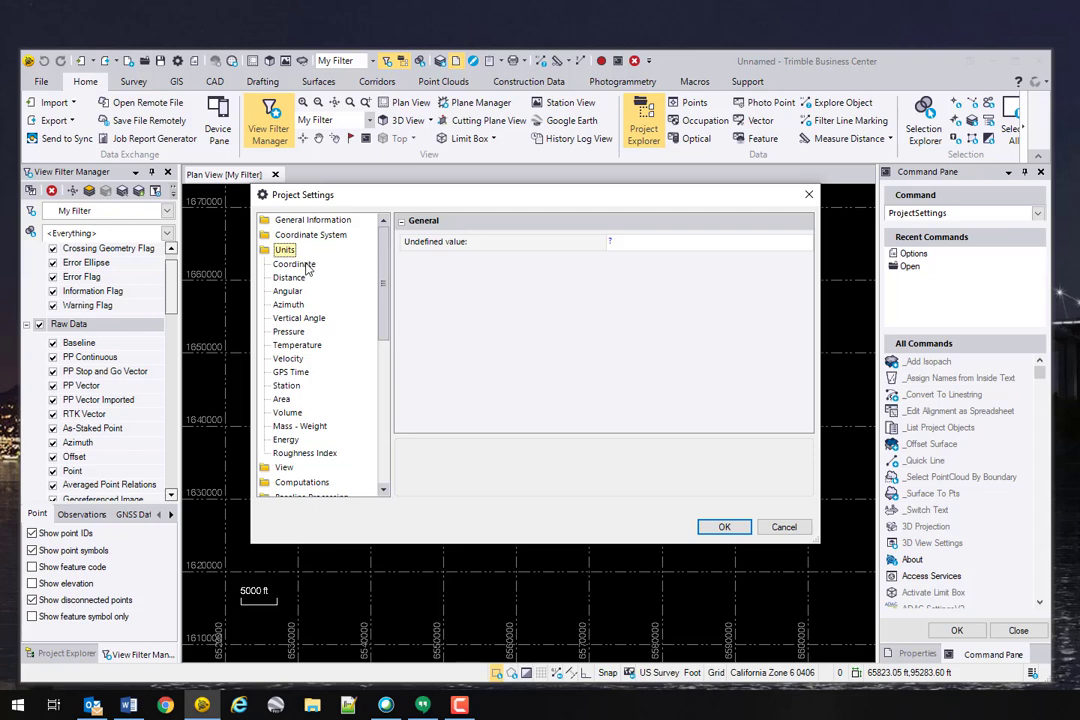
Step: Review Coordinate units, then show Distance units: US survey foot, 0.12 precision, normal rounding
click(300, 264)
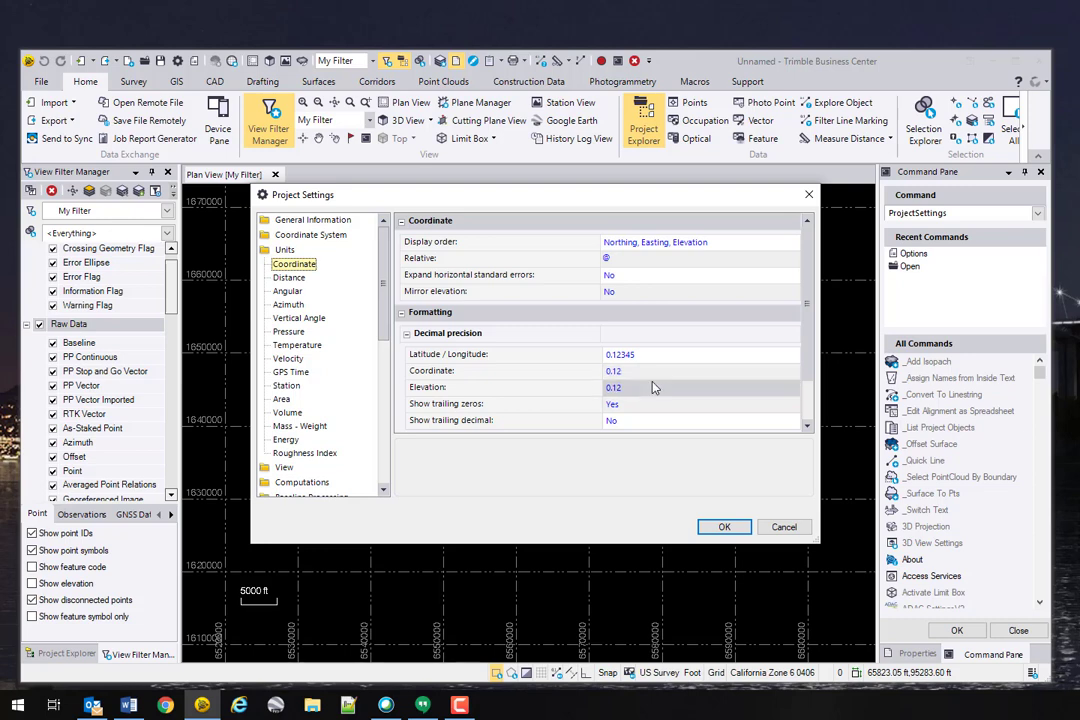
key(Down)
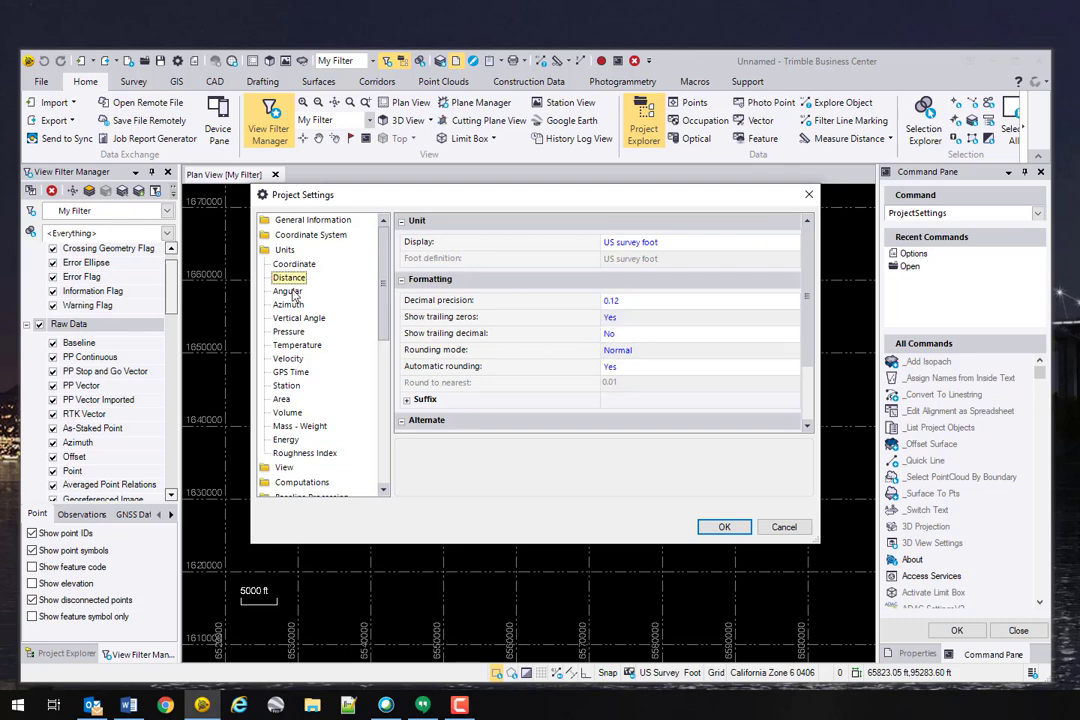
Step: Look over the Angular and Azimuth unit pages, ending on Angular
click(288, 291)
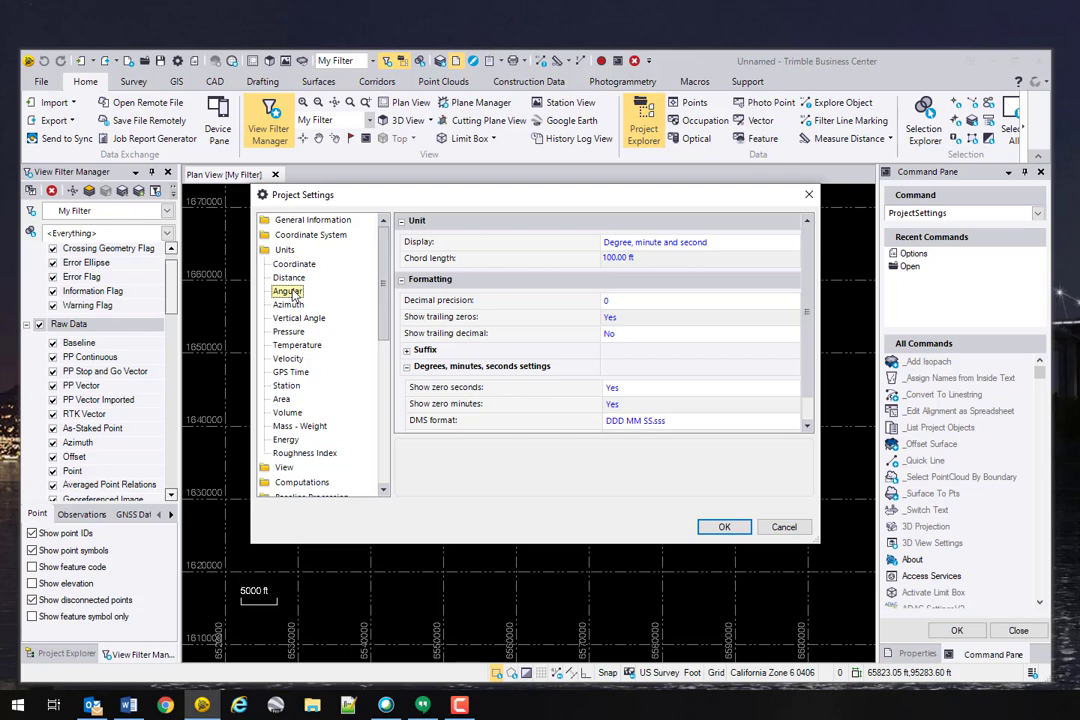
click(292, 304)
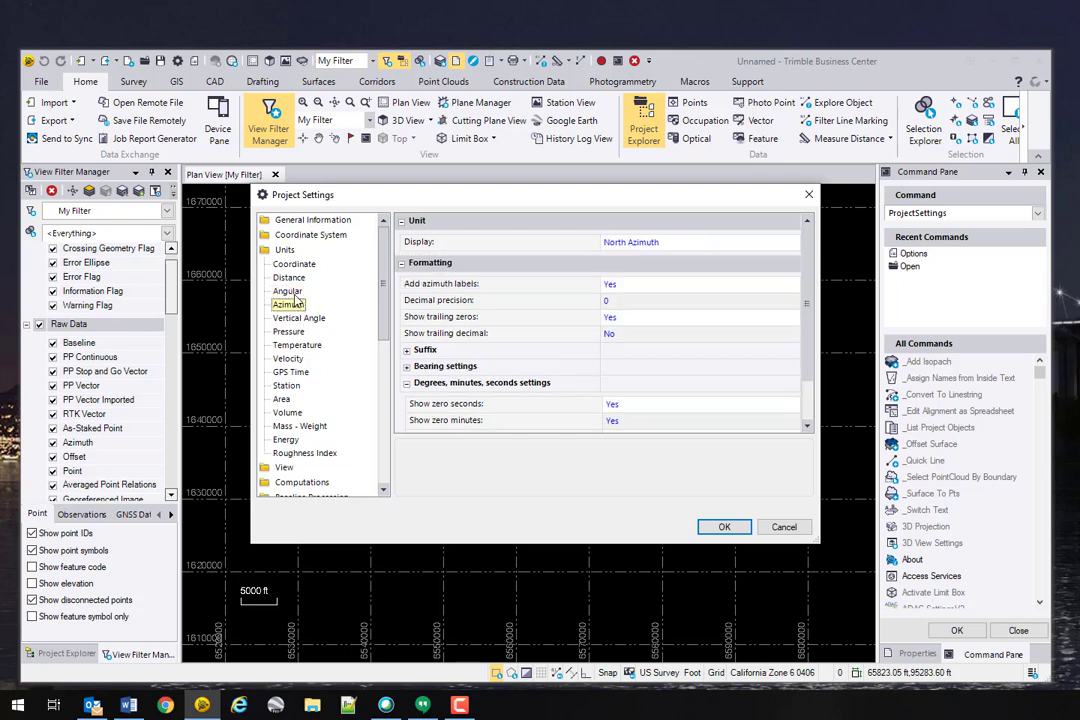
click(288, 291)
Step: Keep the DDD MM SS.sss DMS format and degree-minute-second angular display unchanged
click(676, 421)
click(678, 422)
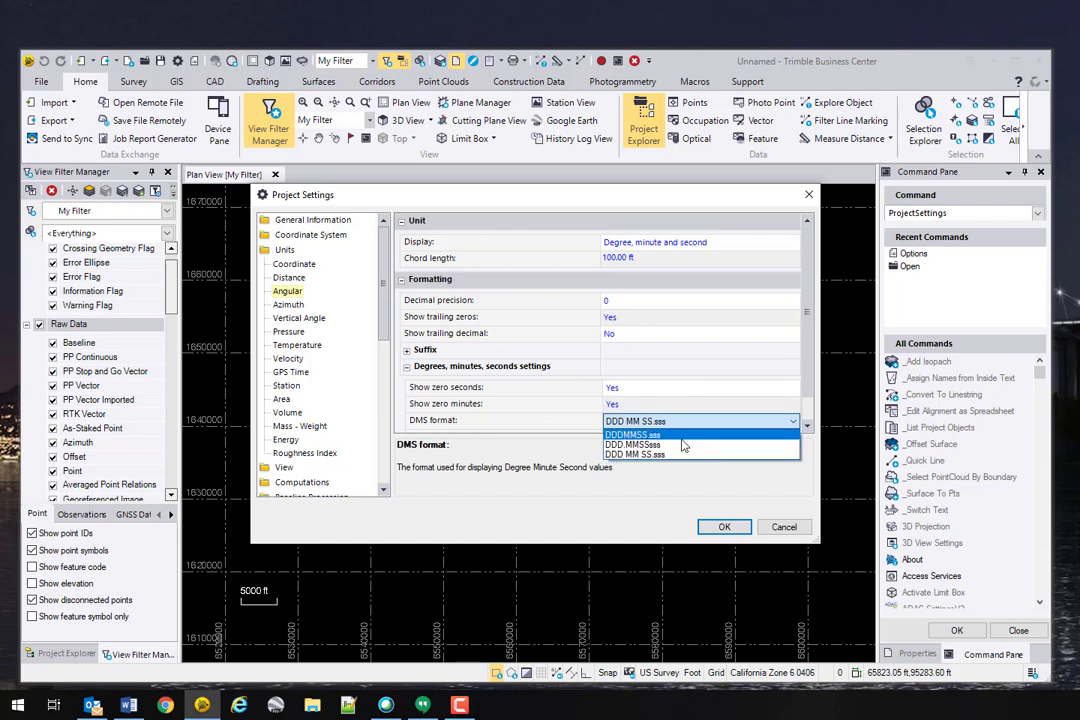
click(681, 372)
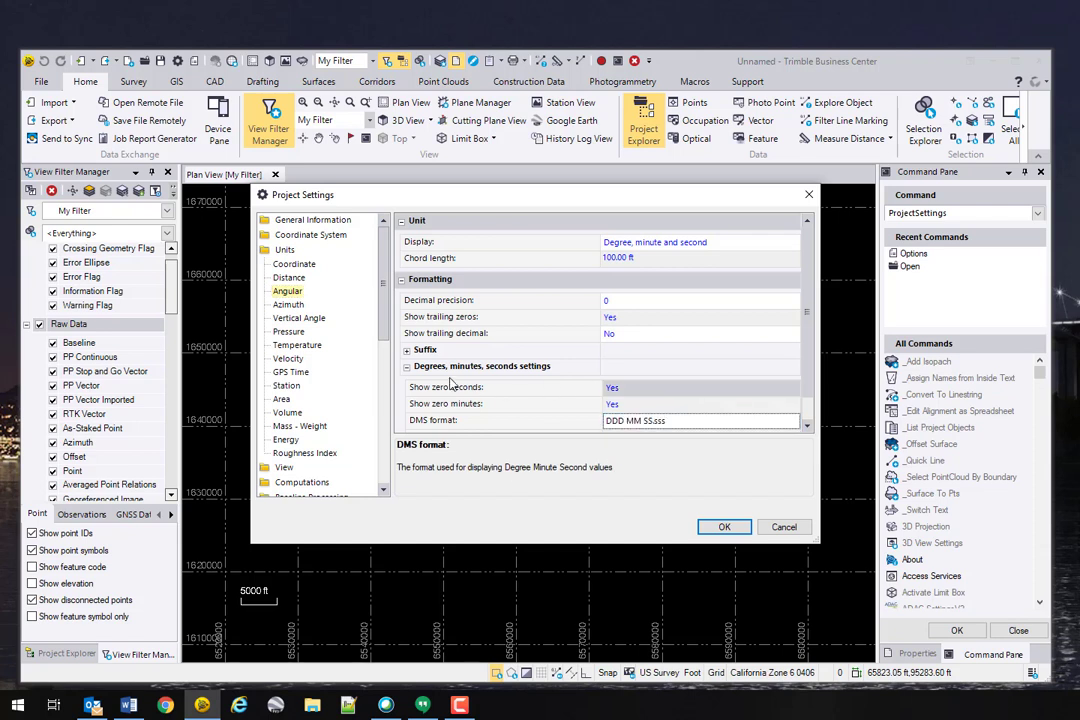
click(660, 421)
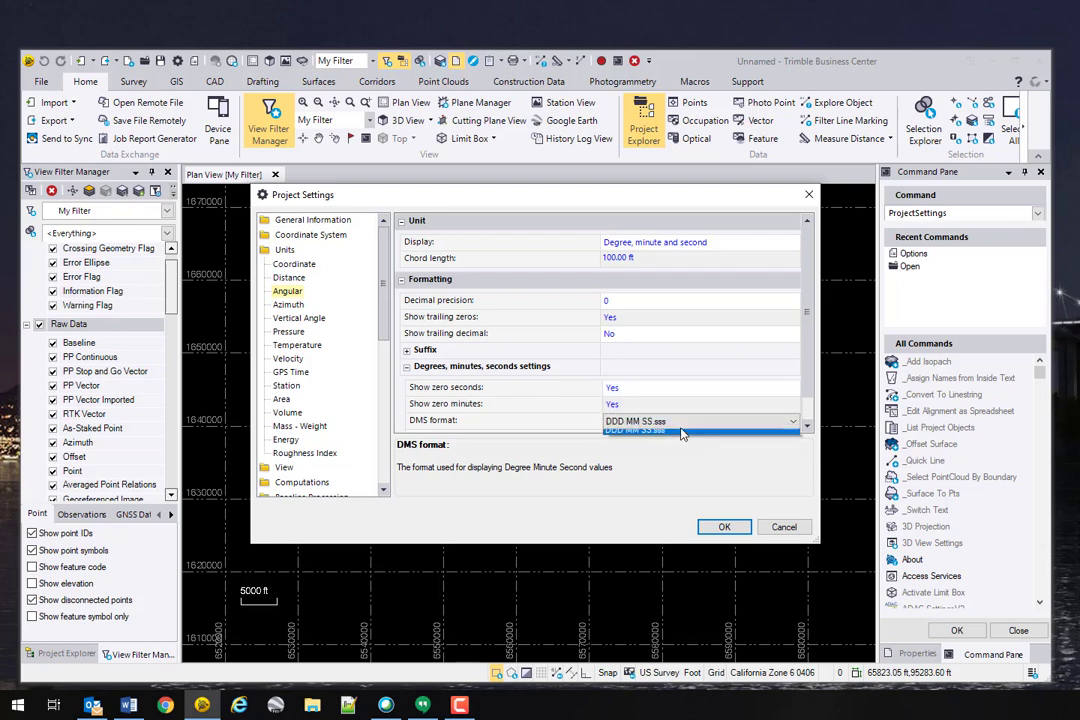
click(691, 361)
scroll(691, 361, down, 1)
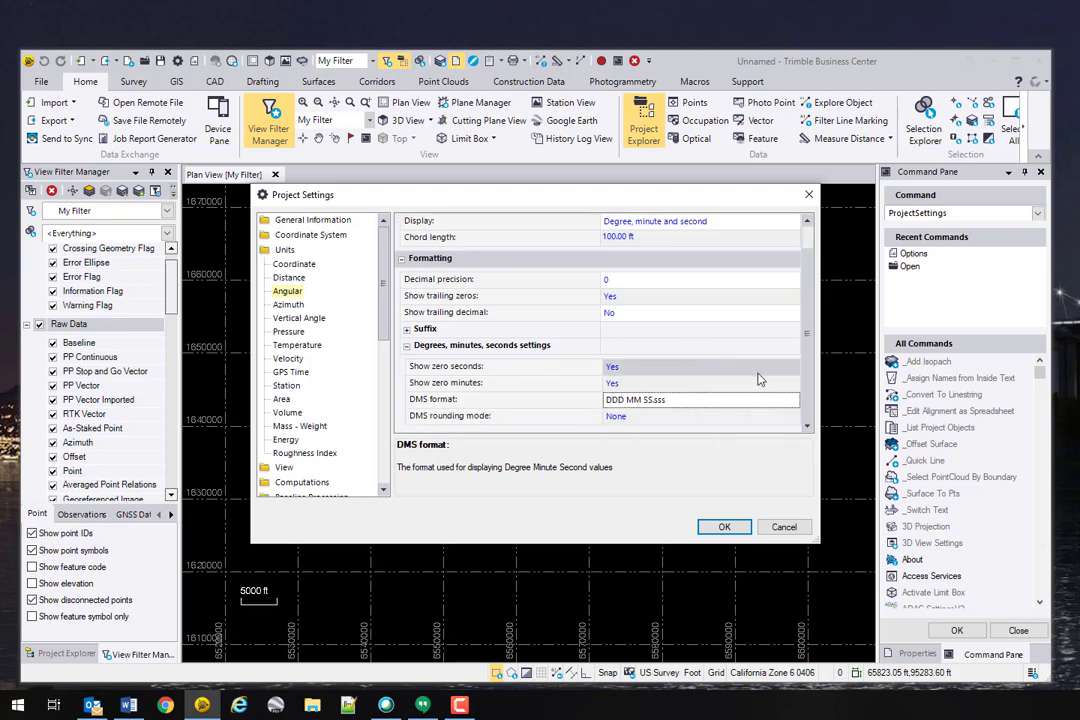
scroll(815, 278, up, 1)
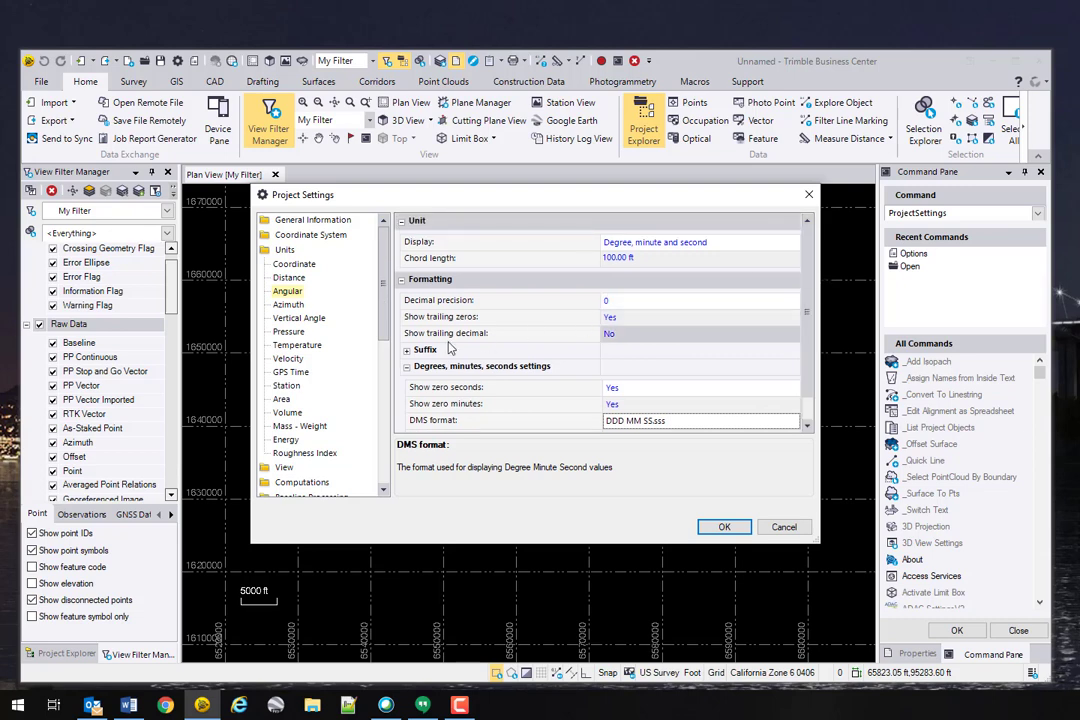
click(660, 242)
click(683, 243)
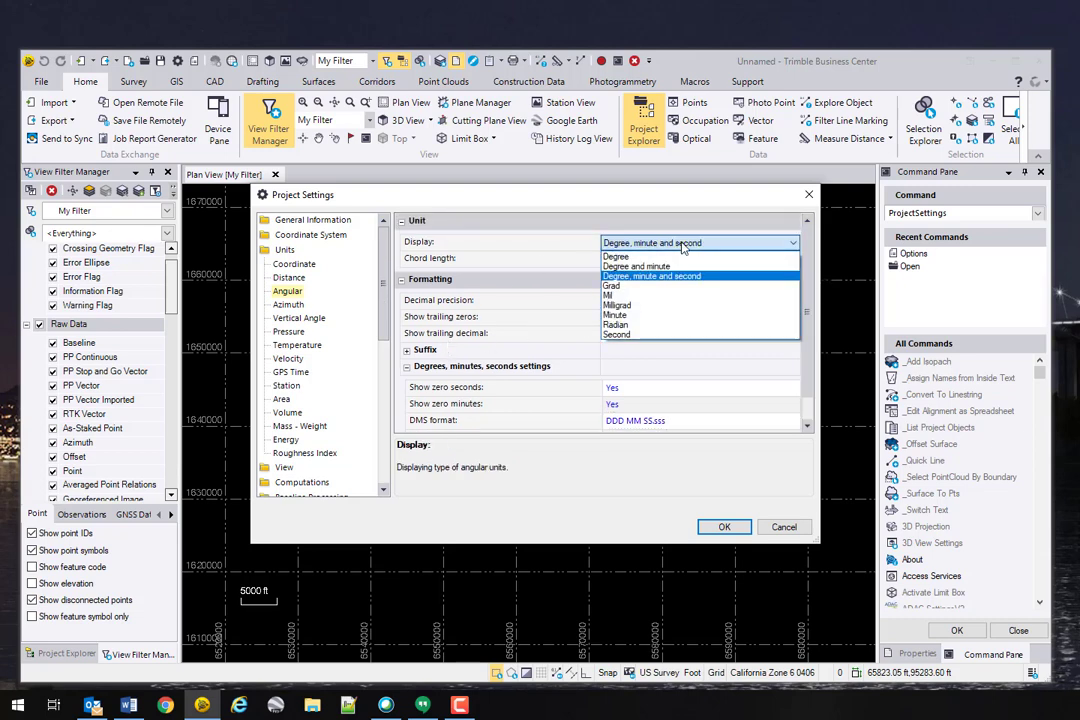
click(527, 255)
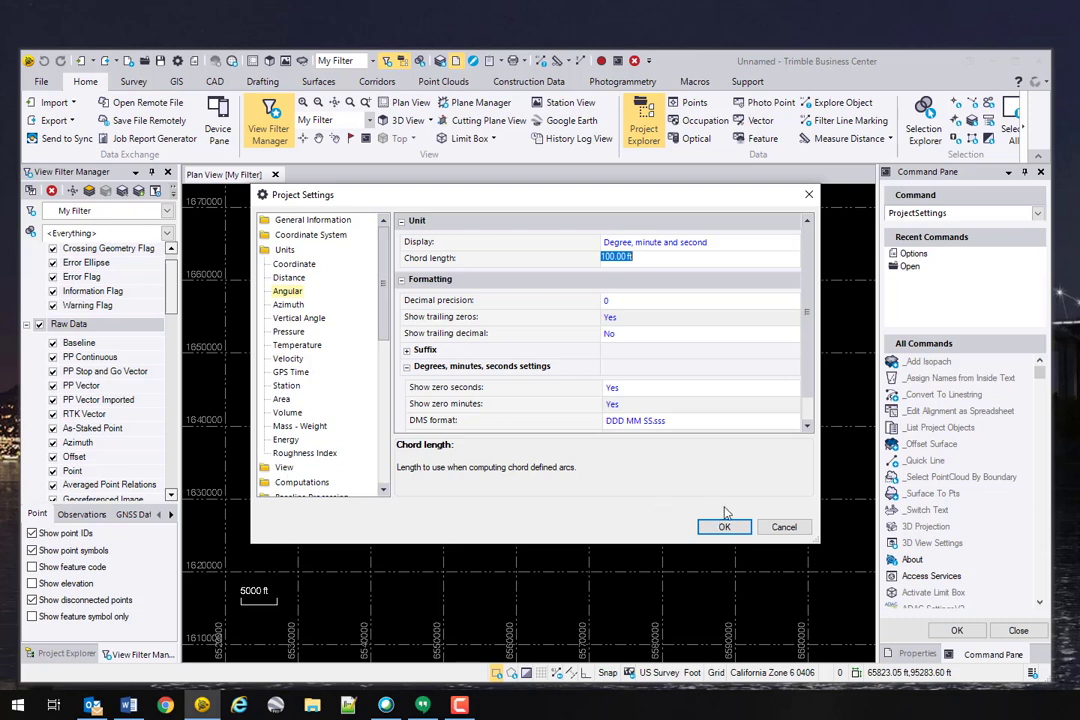
Step: Show the Units > GPS Time page, with Local display and a -7 time offset
click(383, 488)
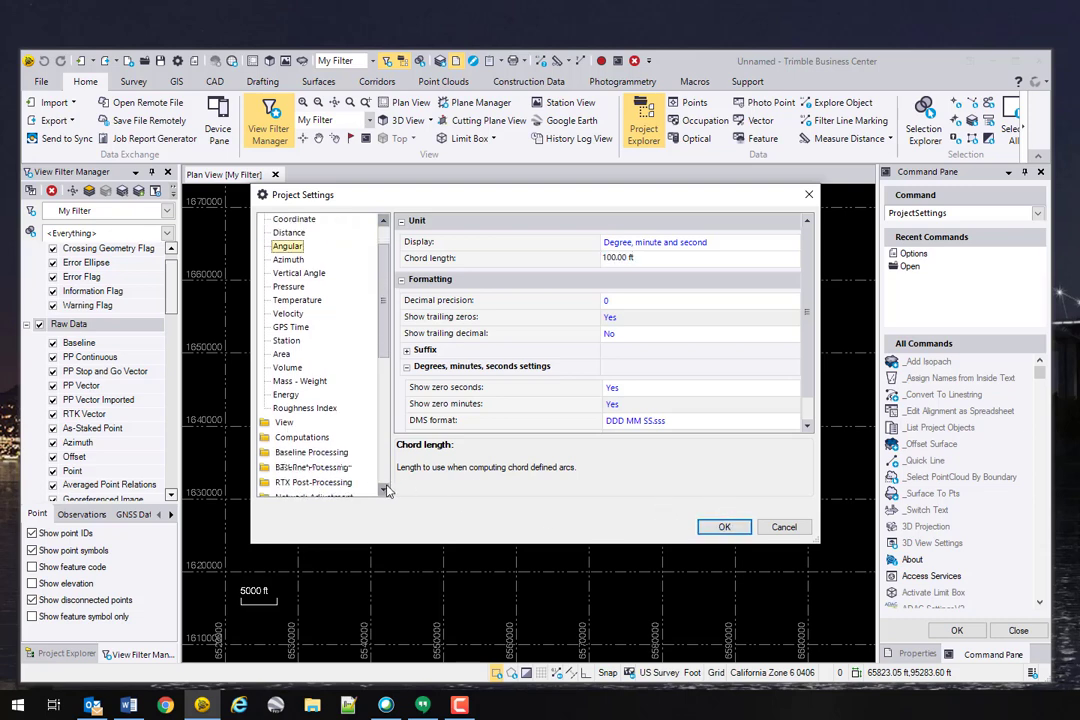
click(385, 488)
click(385, 488)
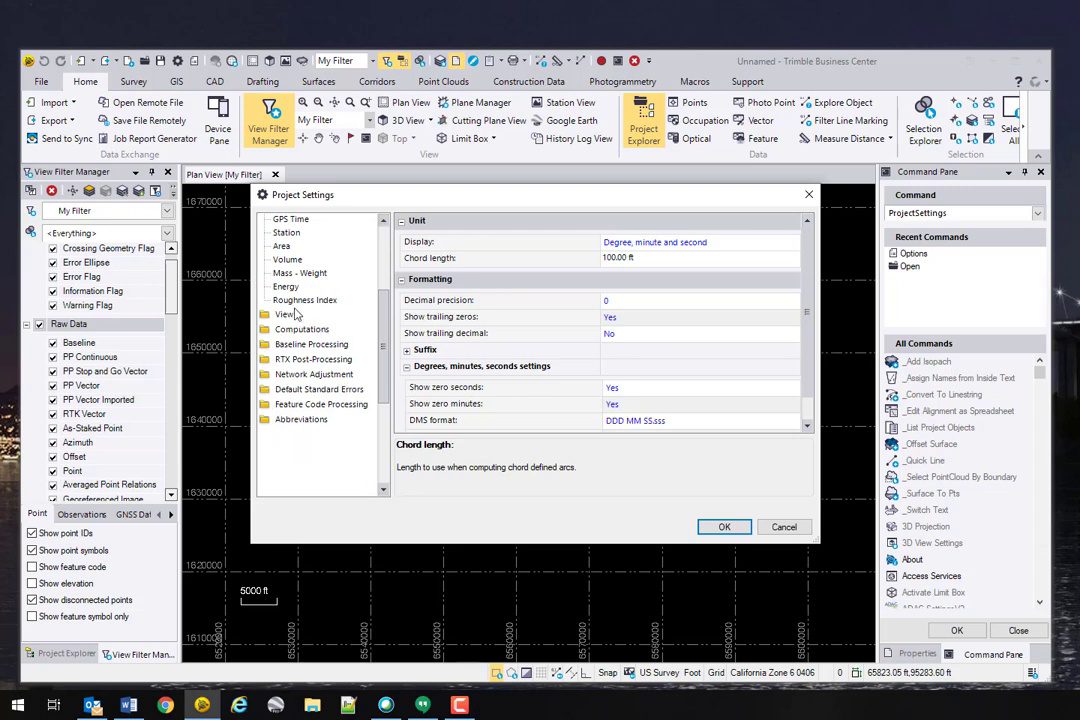
scroll(388, 337, up, 1)
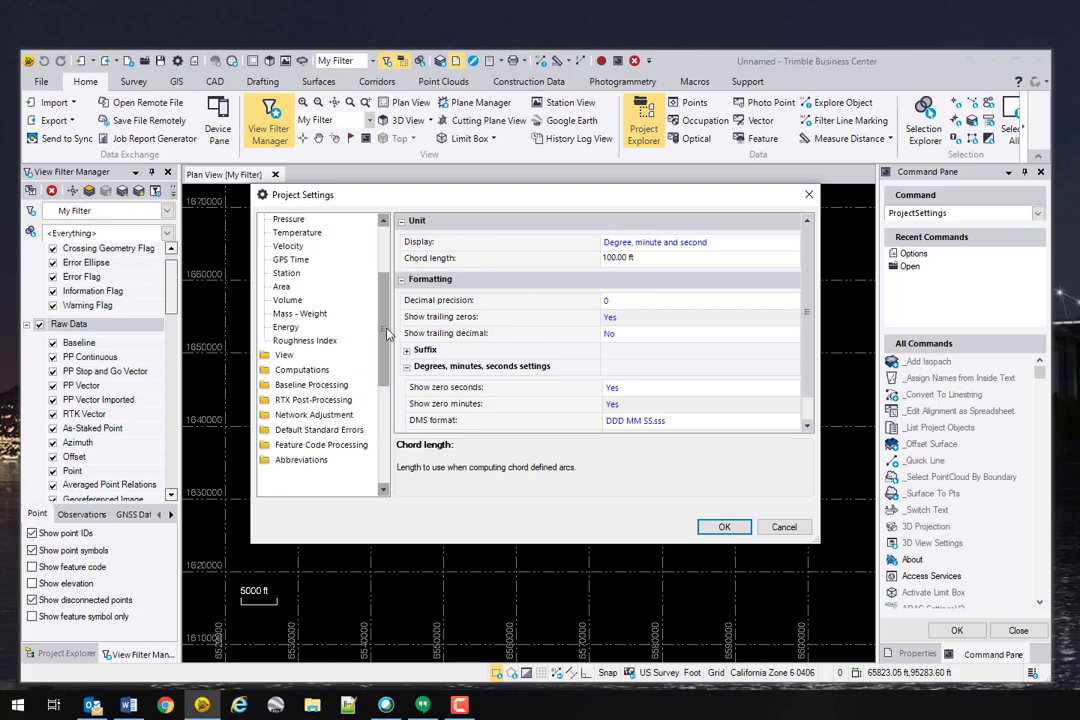
scroll(330, 284, up, 1)
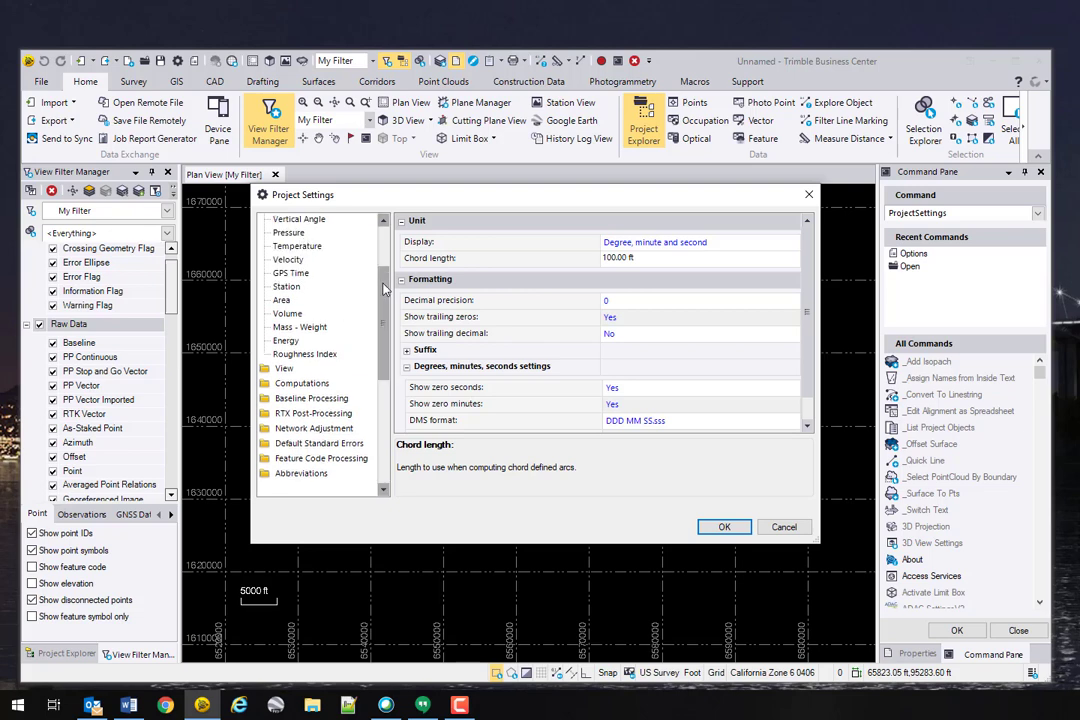
scroll(301, 236, up, 3)
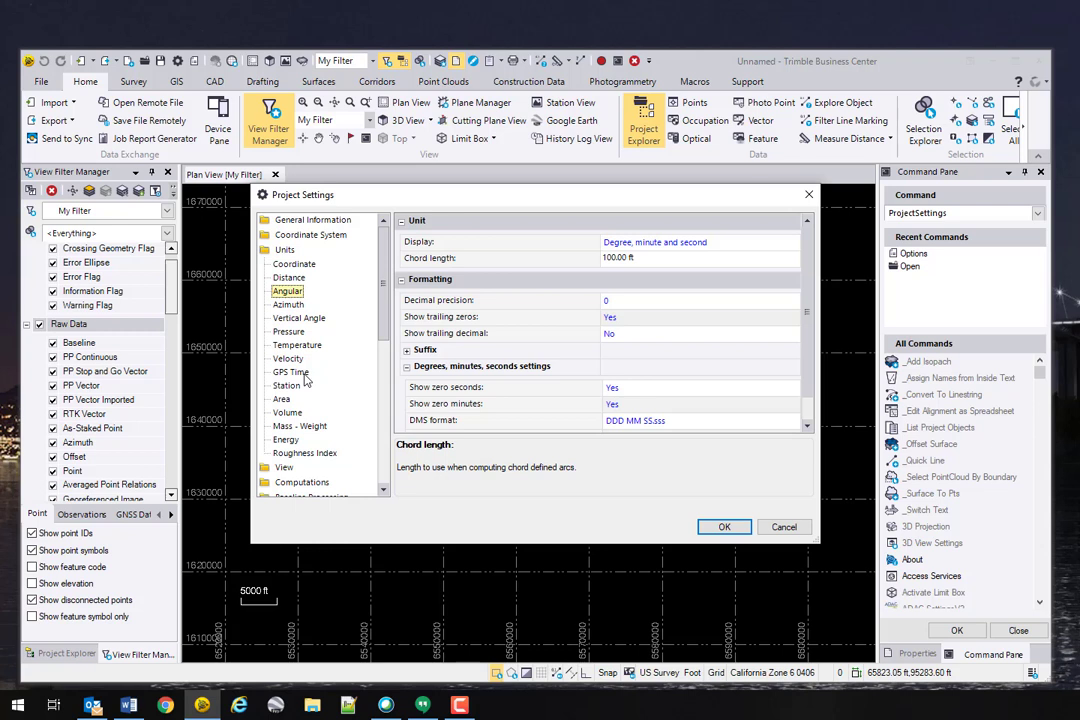
click(300, 373)
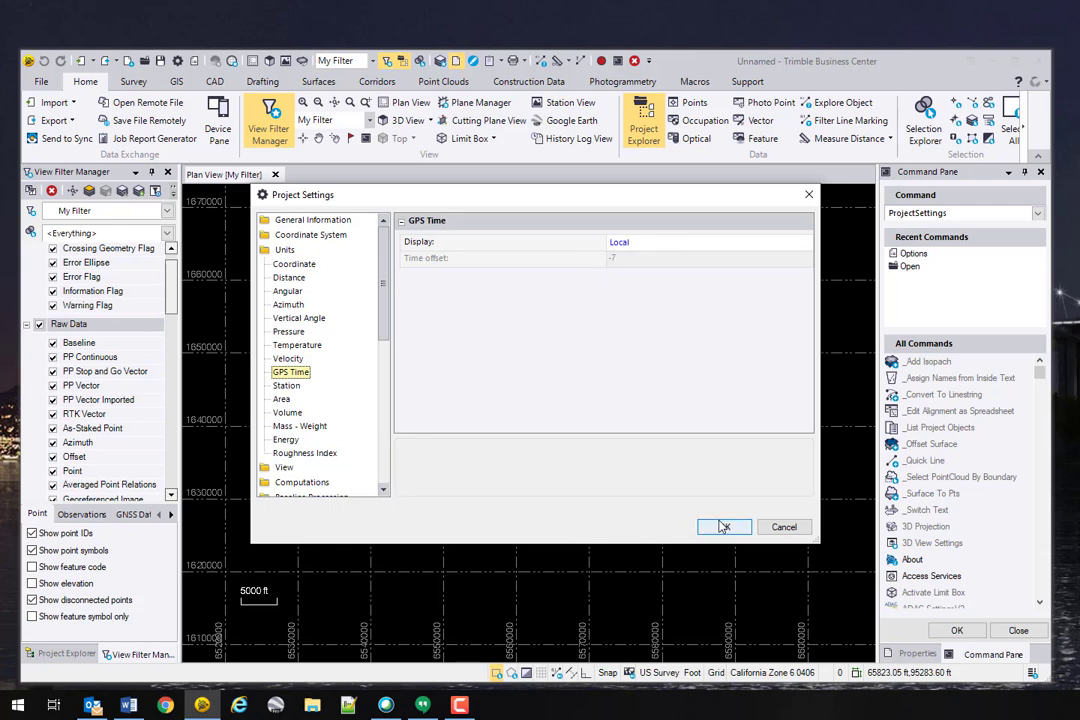
Step: Check the General, Company, User, Coordinate, Distance and Angular pages, then close Project Settings with OK
click(295, 220)
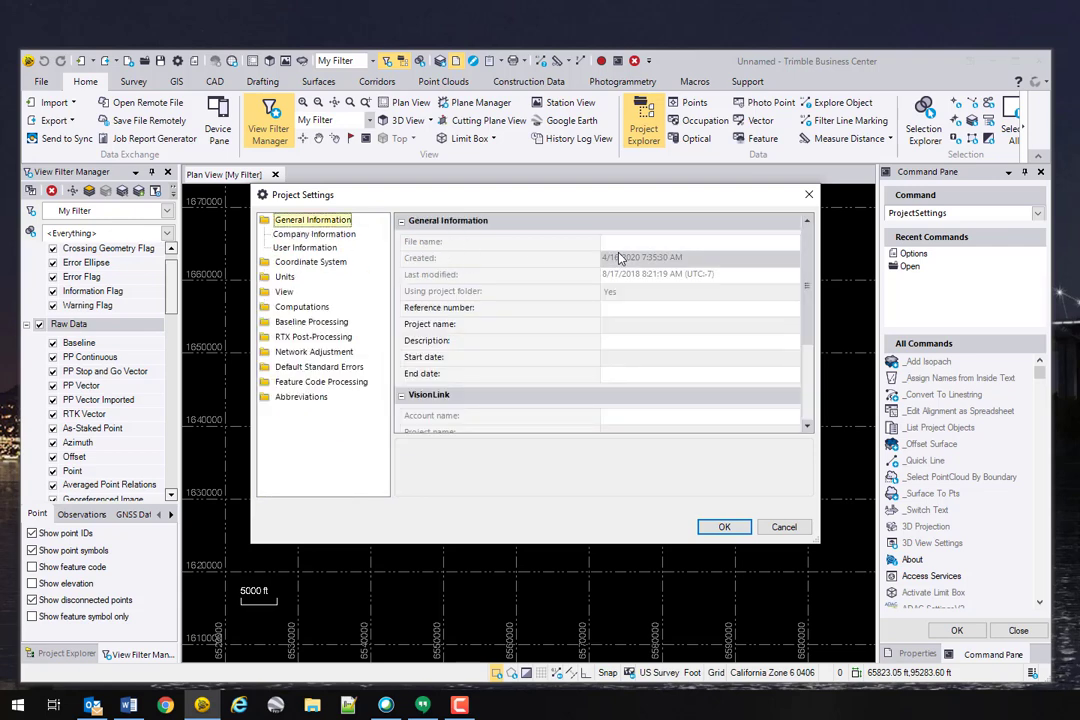
click(314, 234)
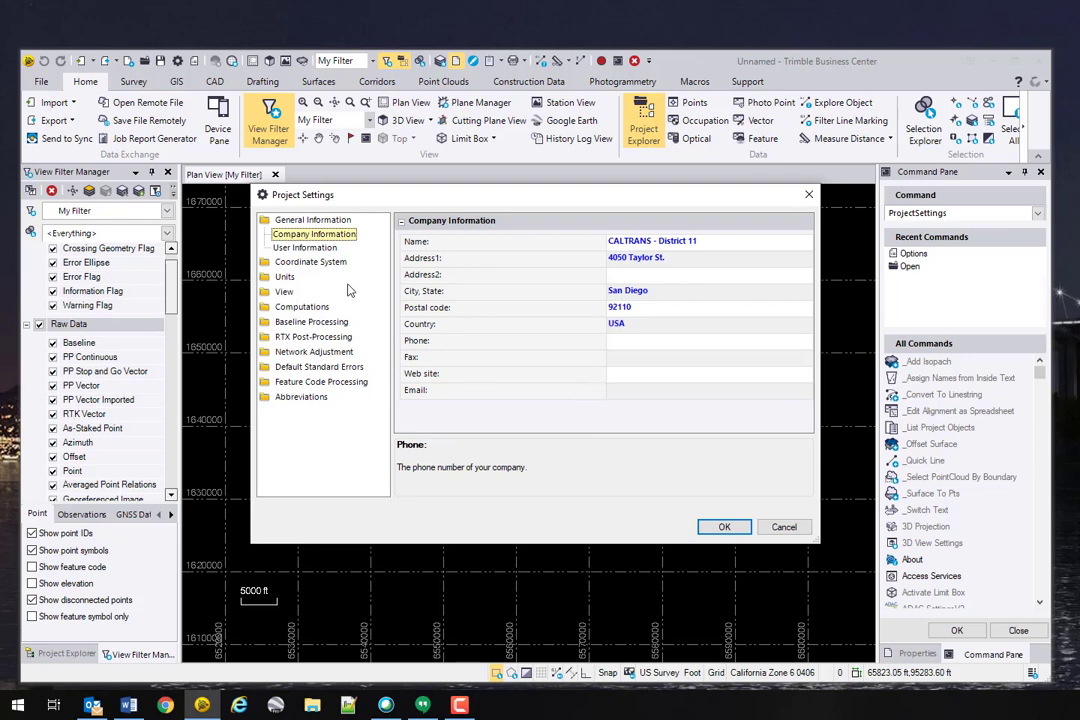
click(306, 248)
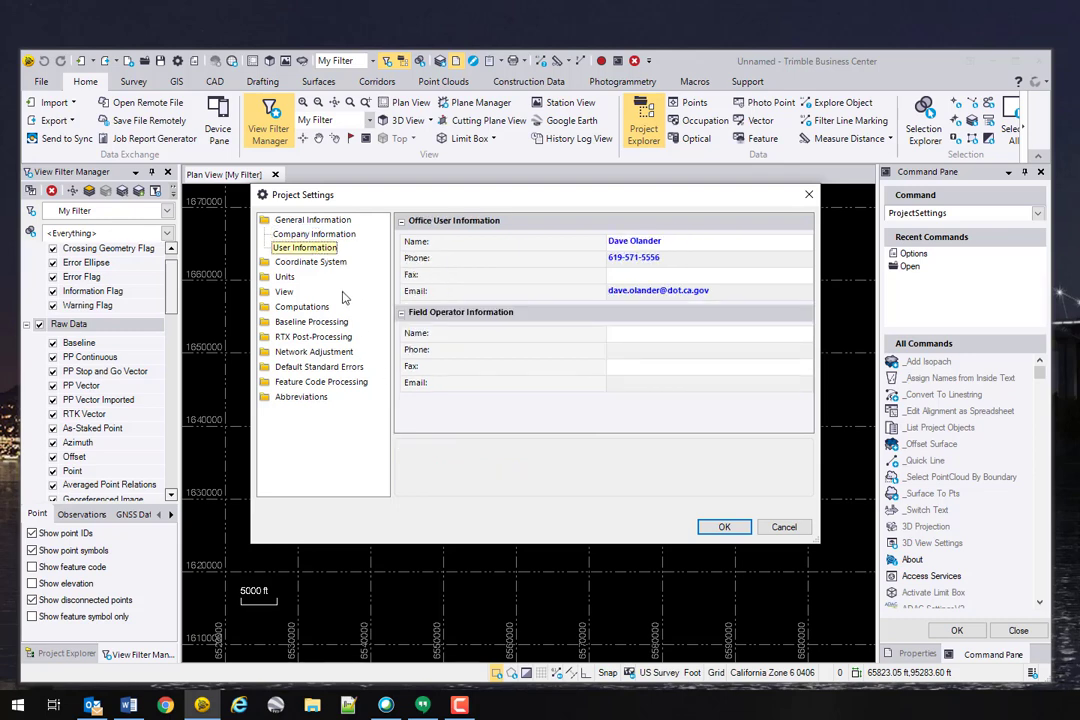
click(284, 278)
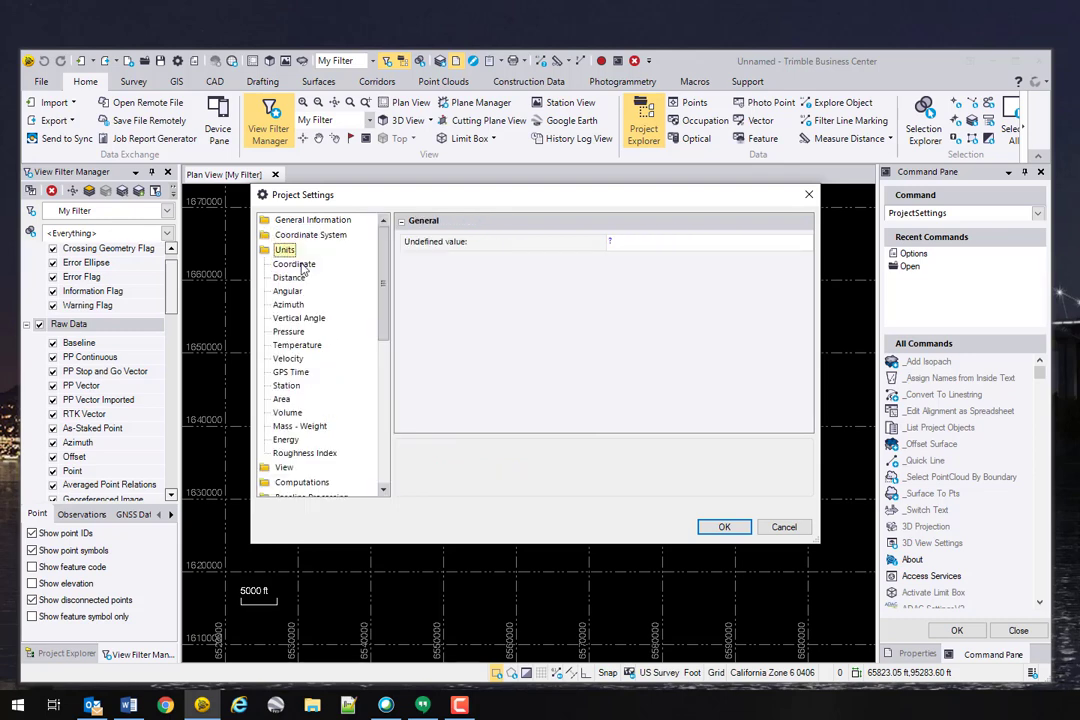
click(296, 265)
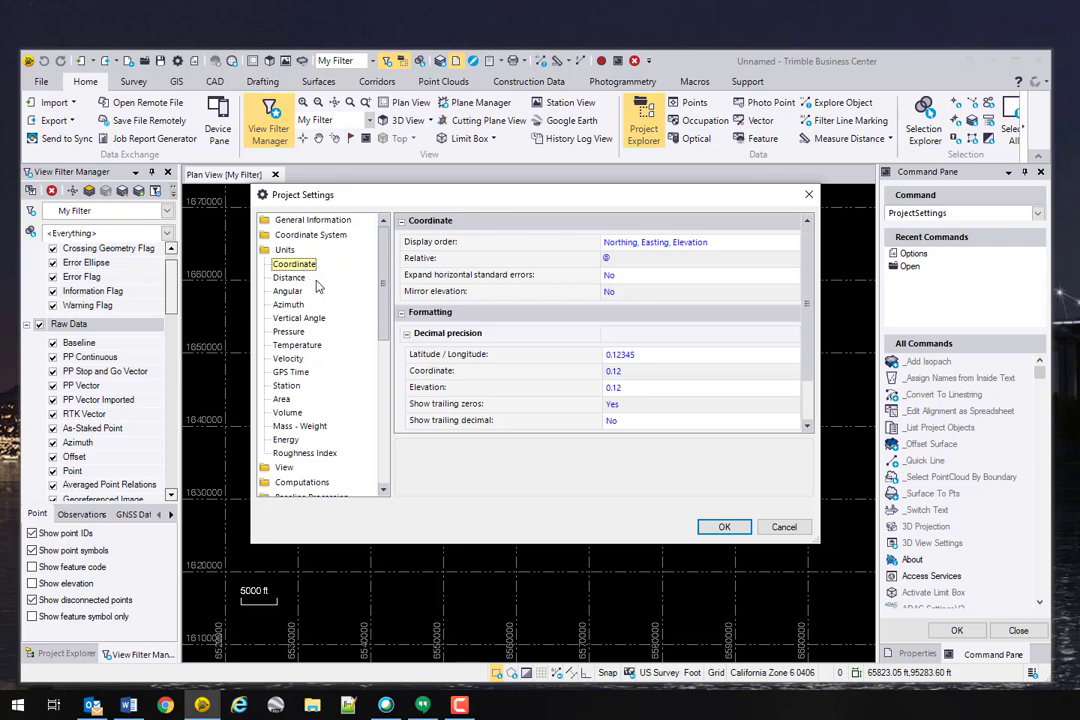
click(290, 278)
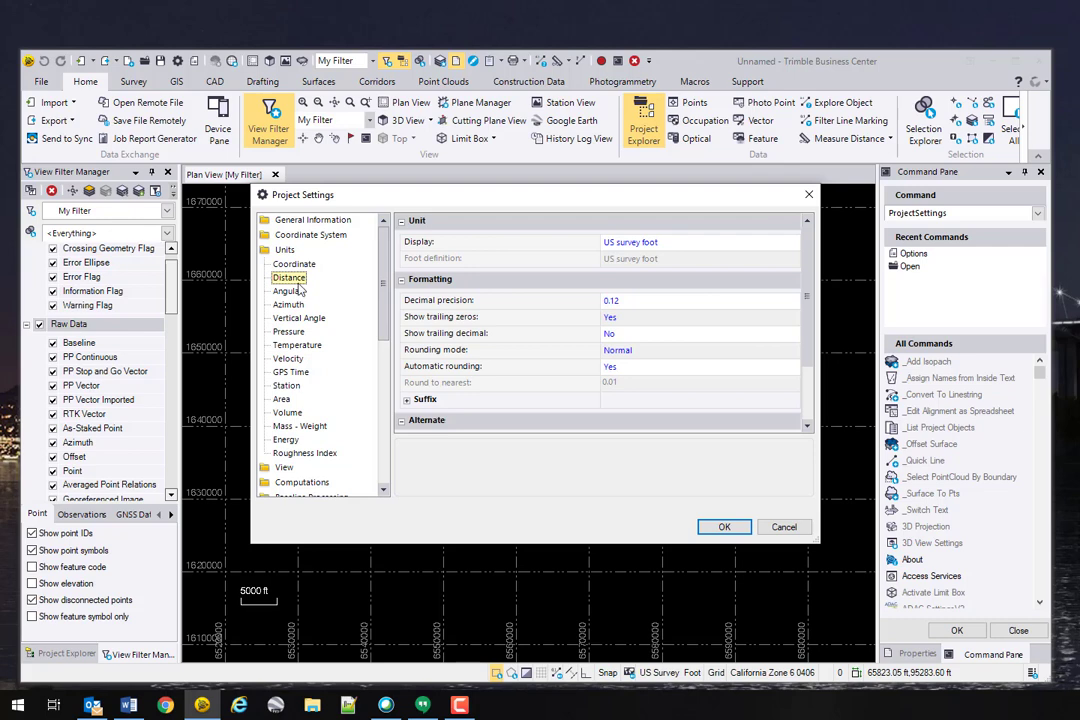
click(288, 291)
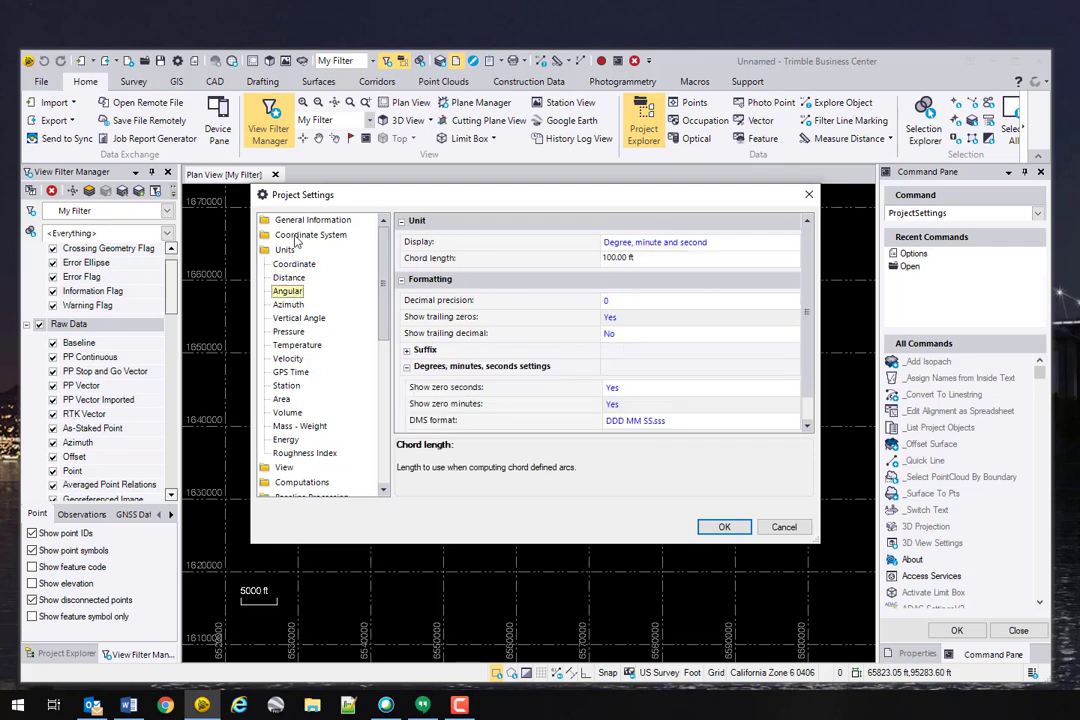
click(281, 250)
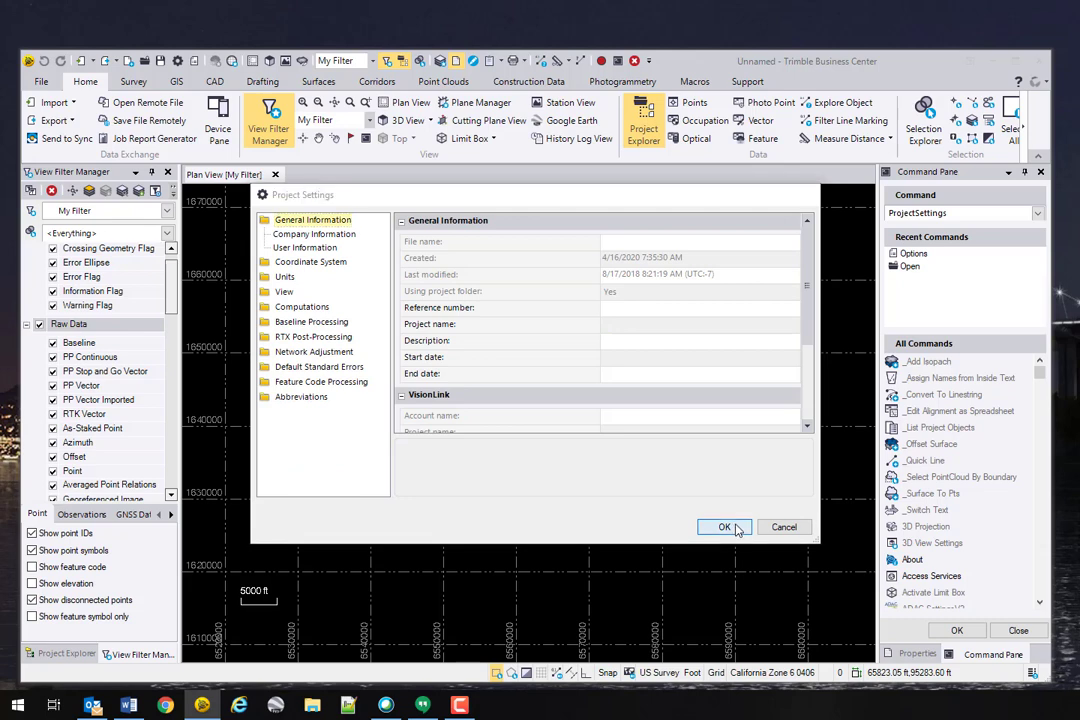
click(725, 527)
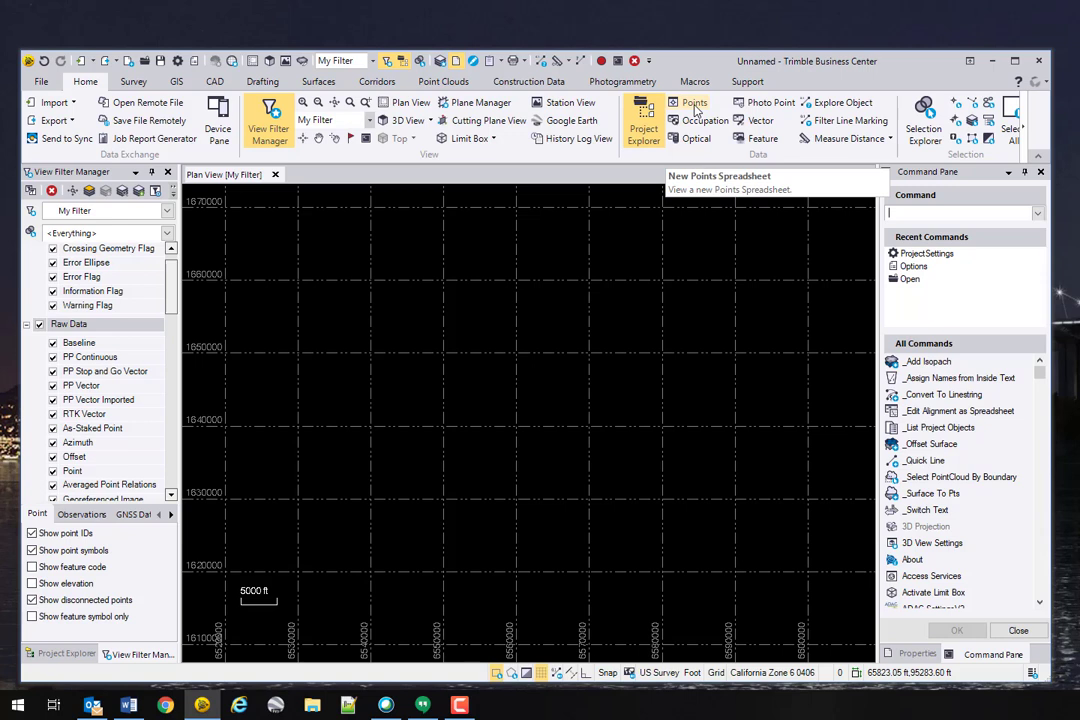
Step: Choose Save As Template from the File menu to open the Save Project As Template dialog
click(43, 82)
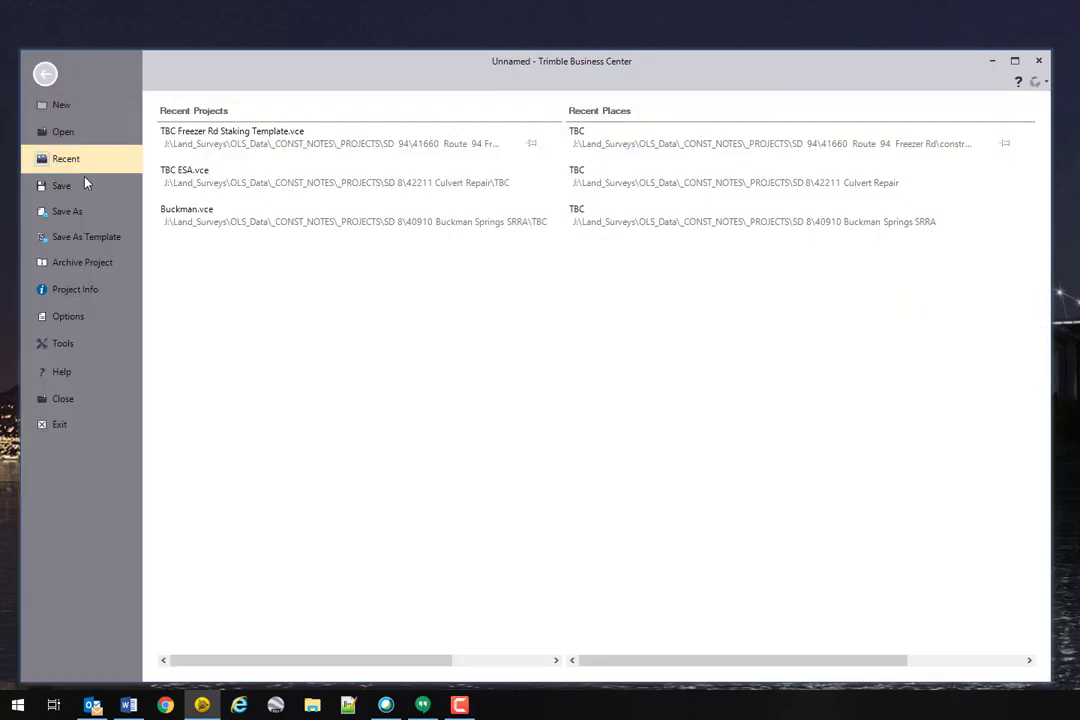
click(47, 77)
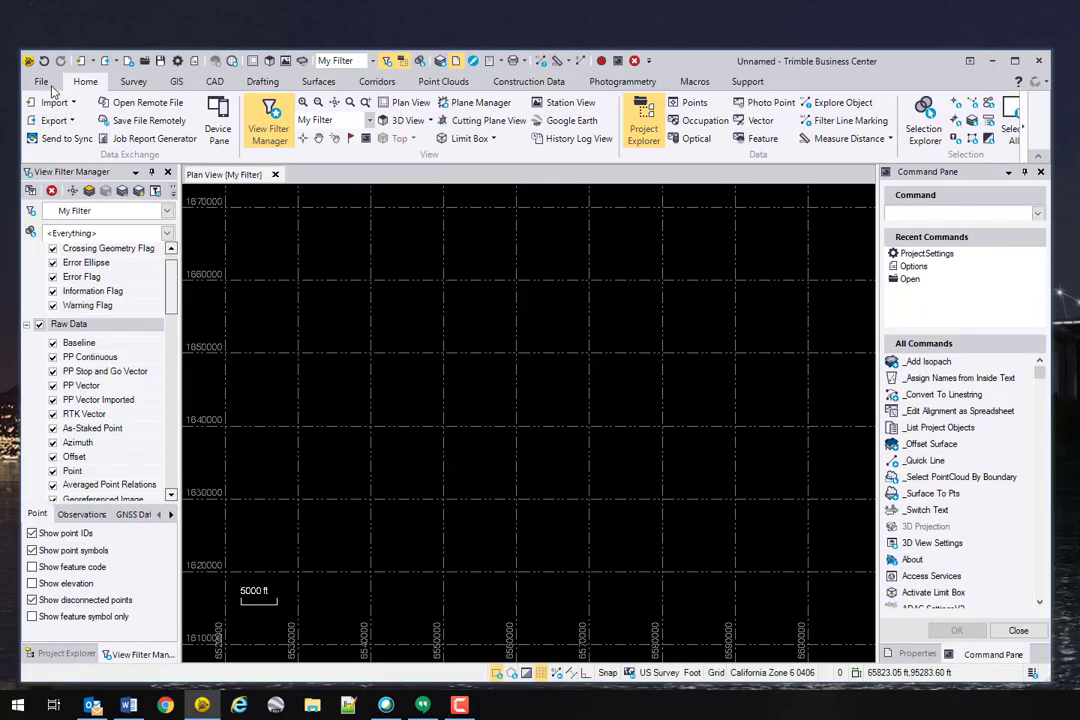
click(43, 81)
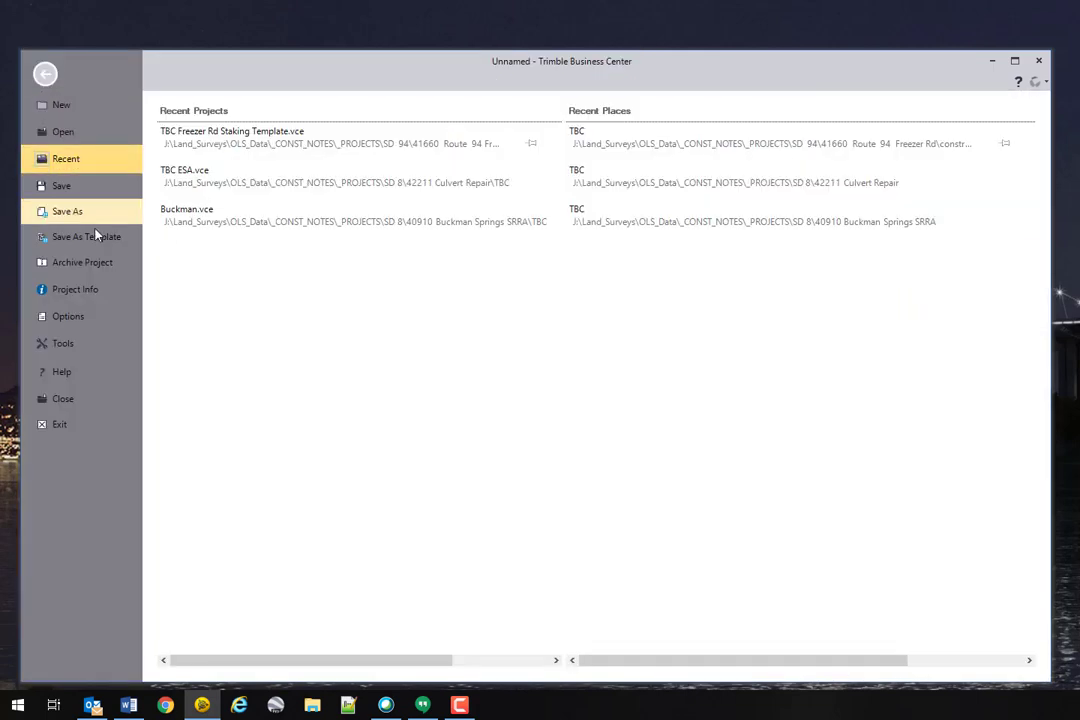
click(90, 237)
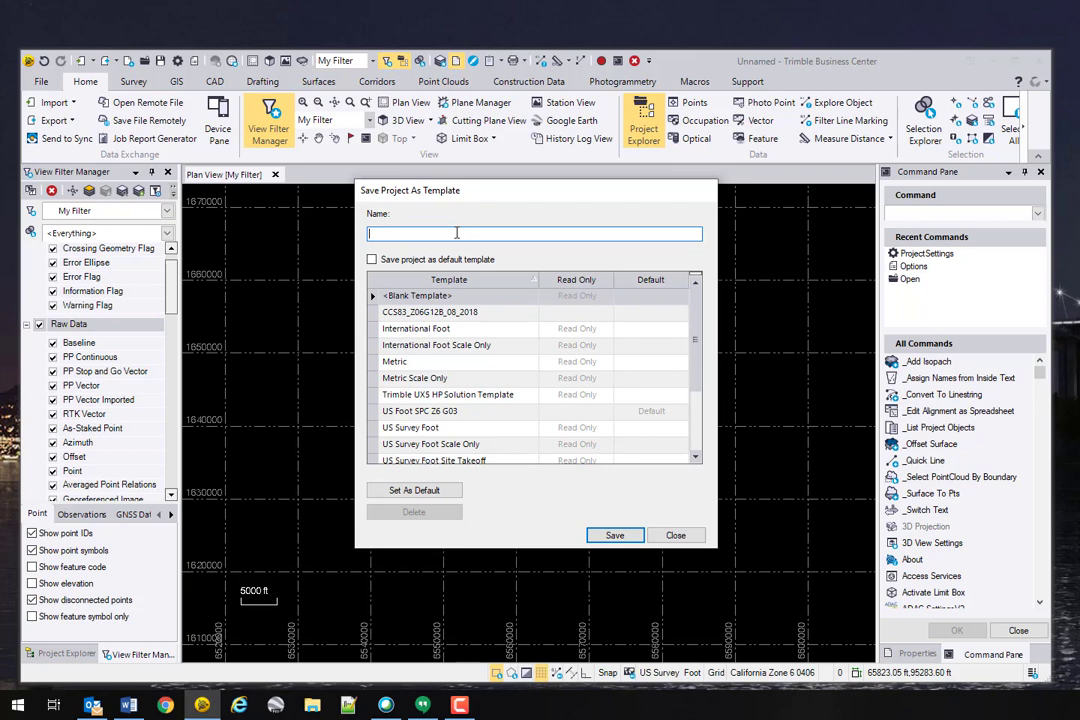
Step: Save the project as default template CCS83_Z06G12B_DBO, renamed from CCS83_Z06G12B_08_2018
click(430, 312)
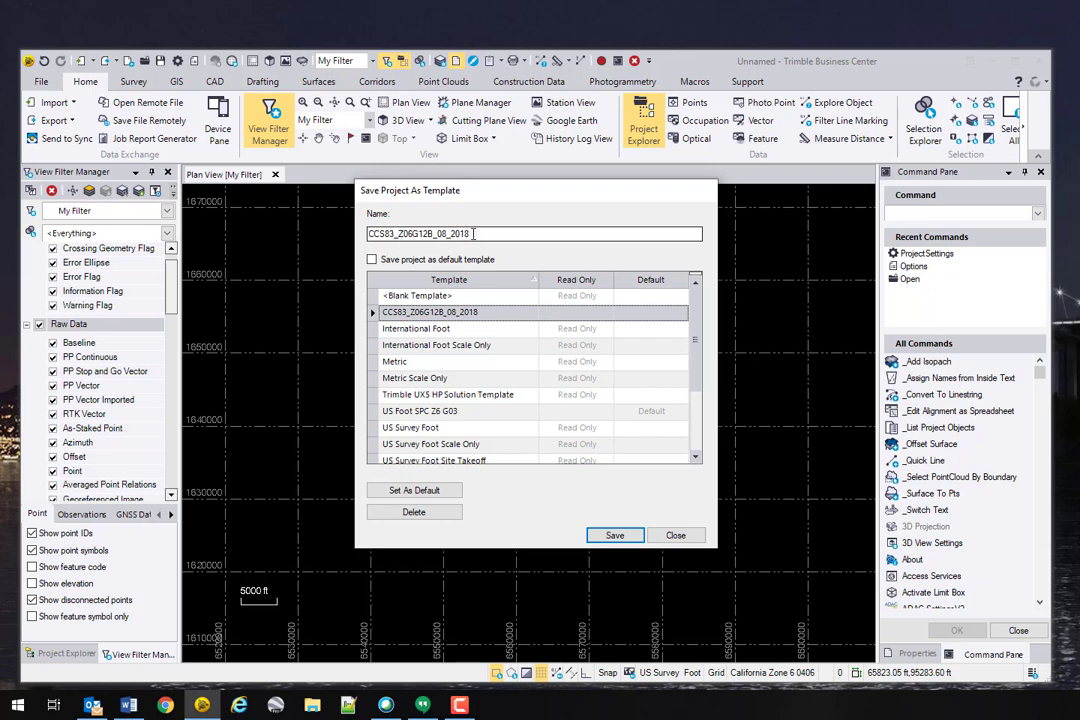
drag(473, 233, 434, 240)
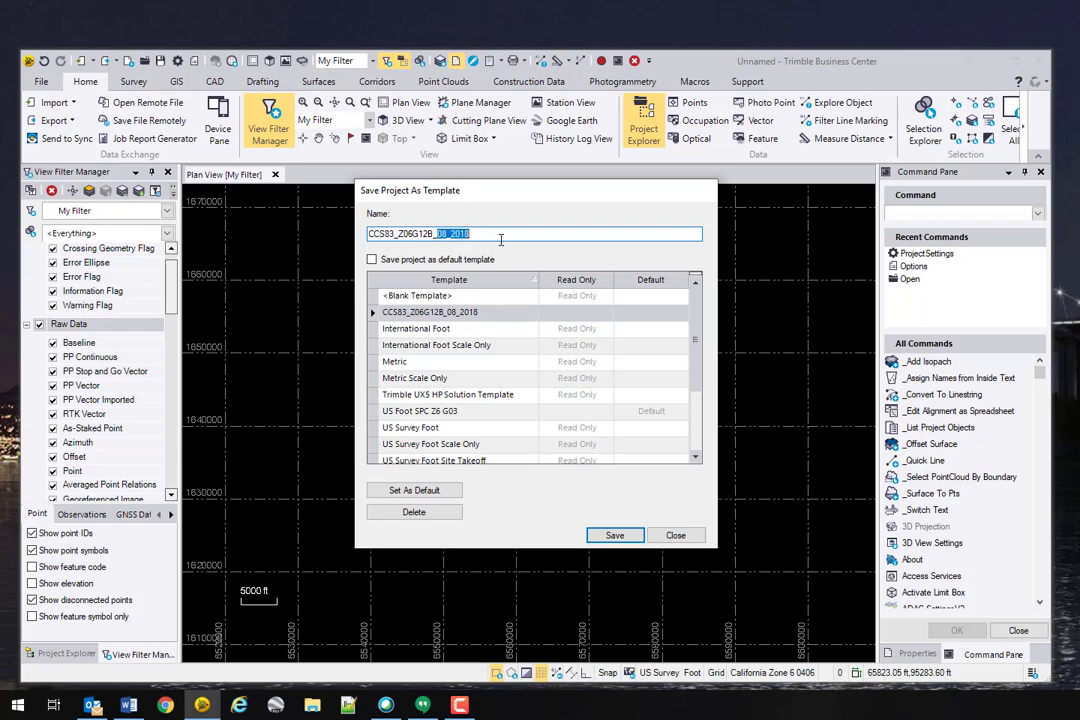
text(_DBO)
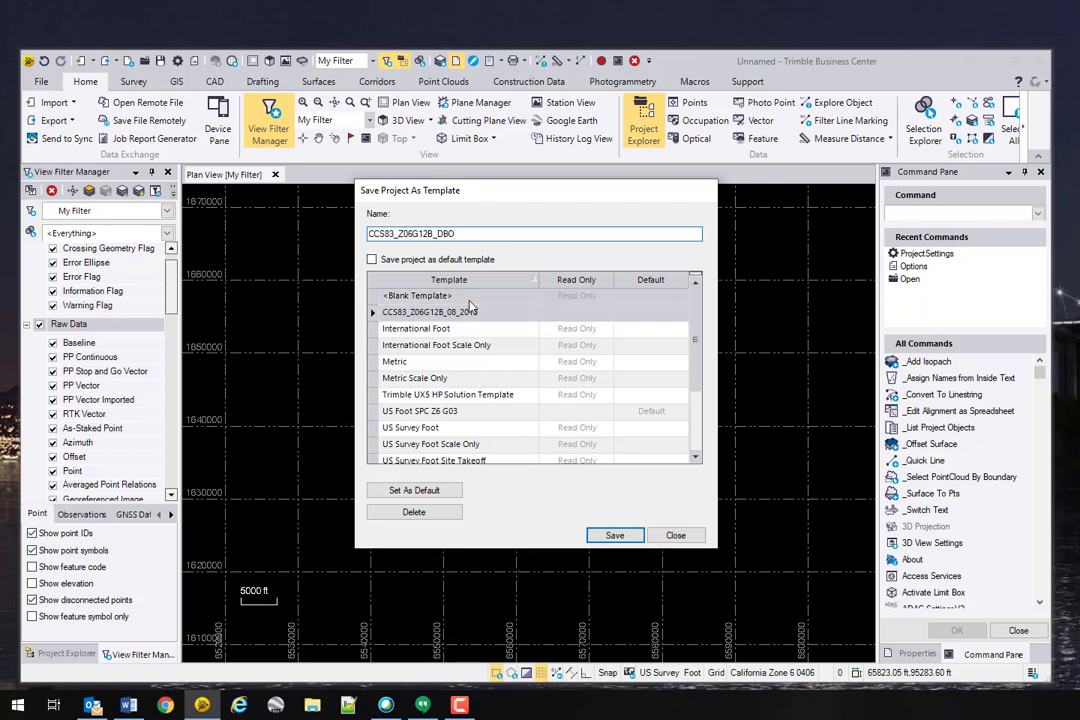
click(372, 260)
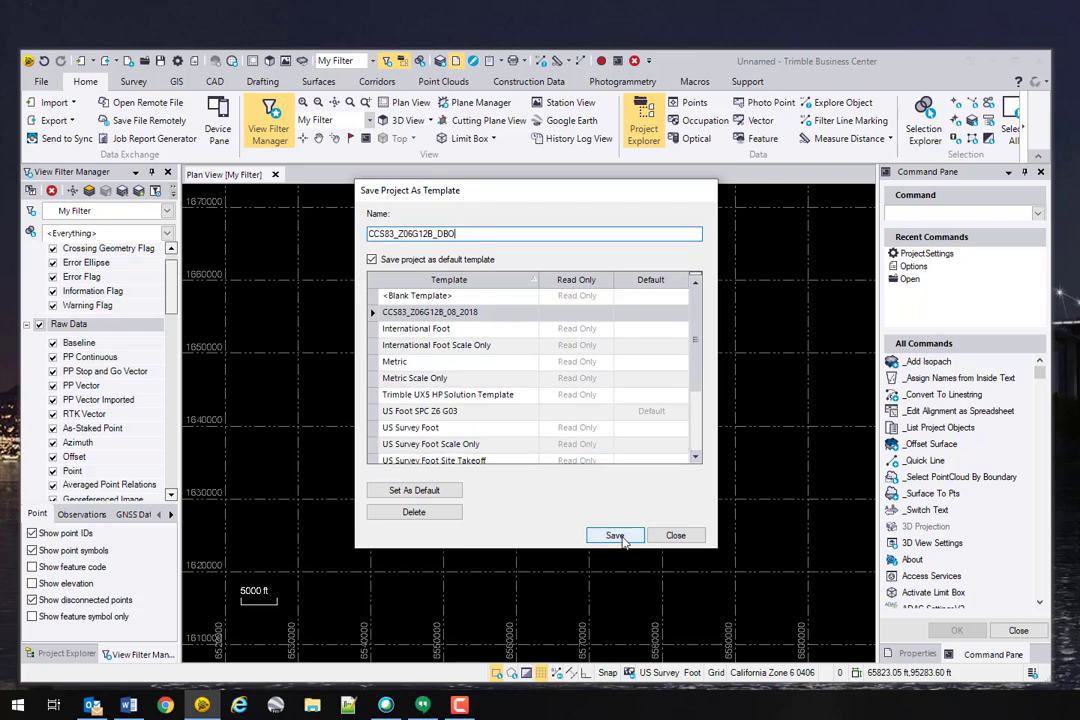
click(628, 539)
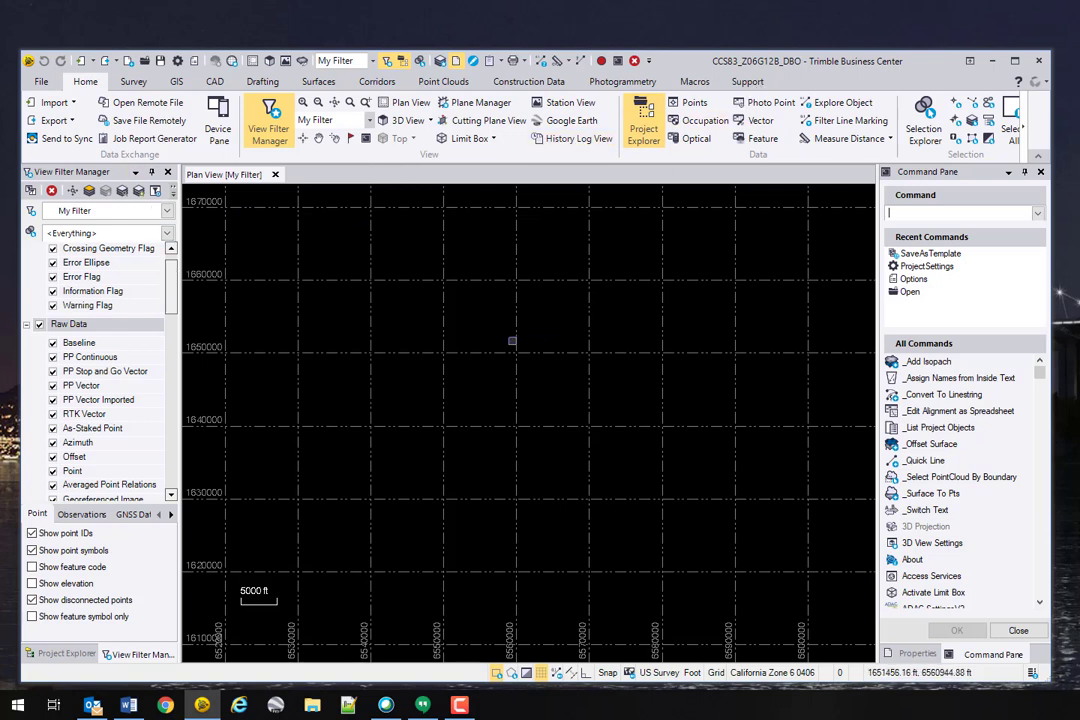
click(41, 81)
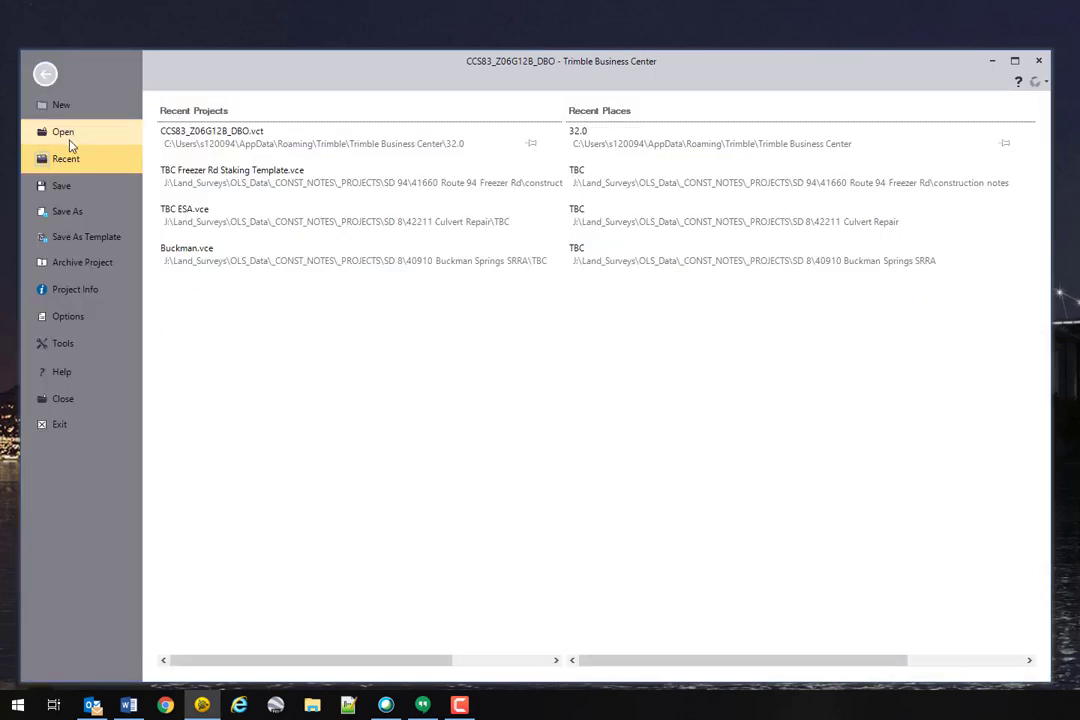
click(64, 106)
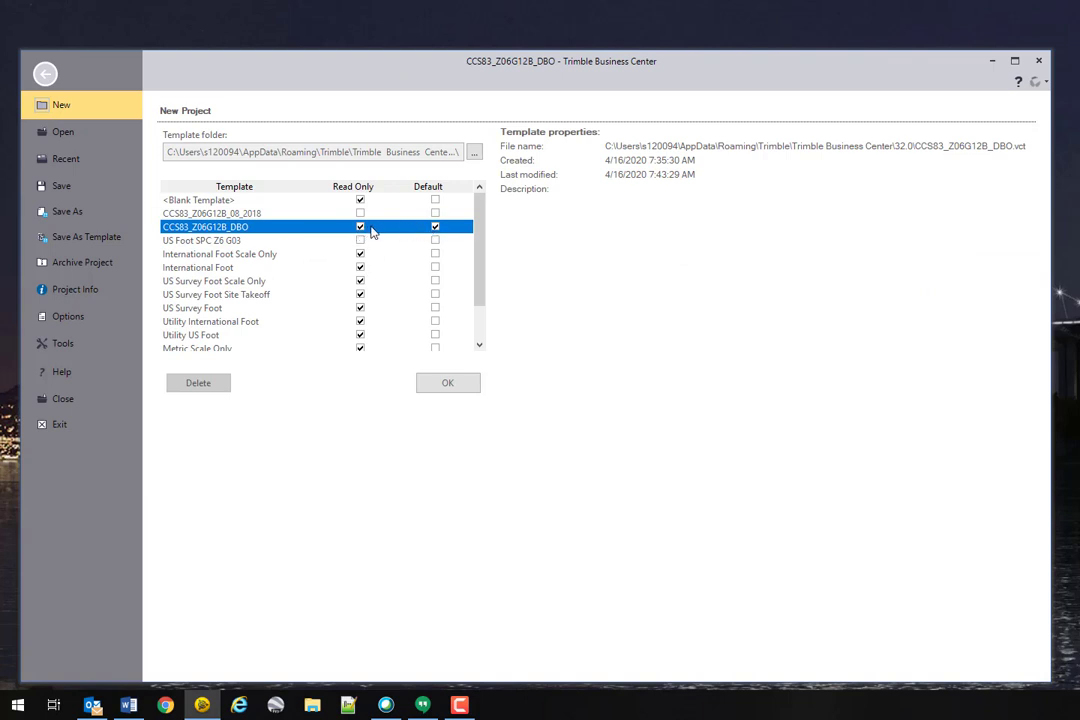
click(45, 73)
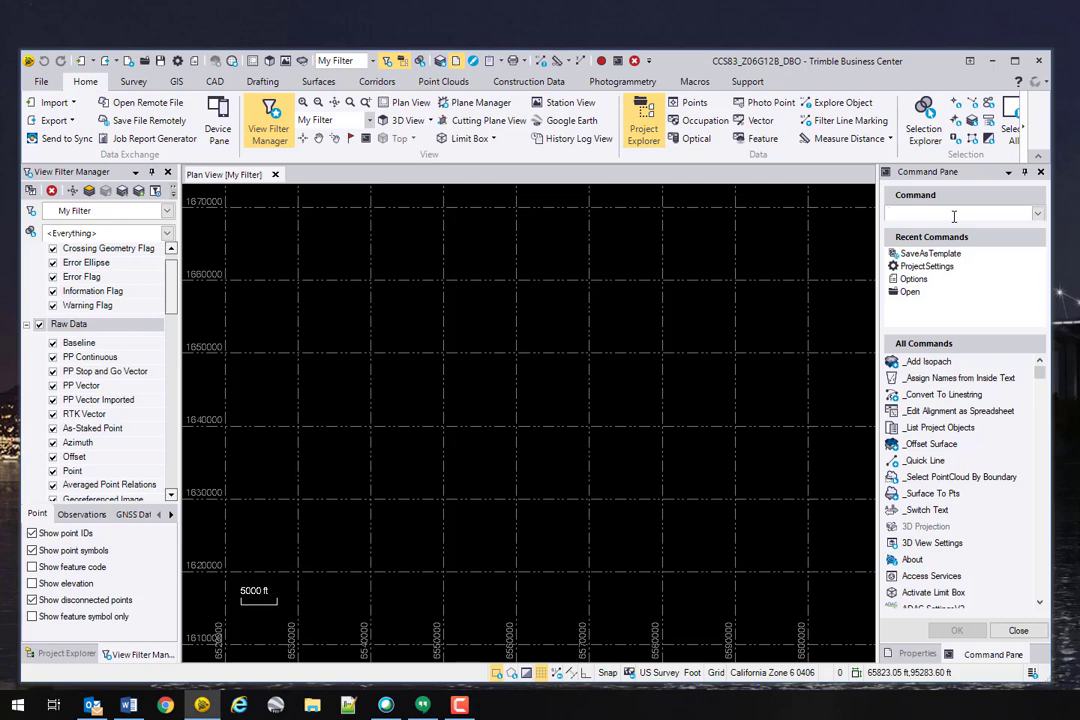
Step: Create a new Unnamed project from the default template (California Zone 6 0406, US Survey Foot)
text(newpr)
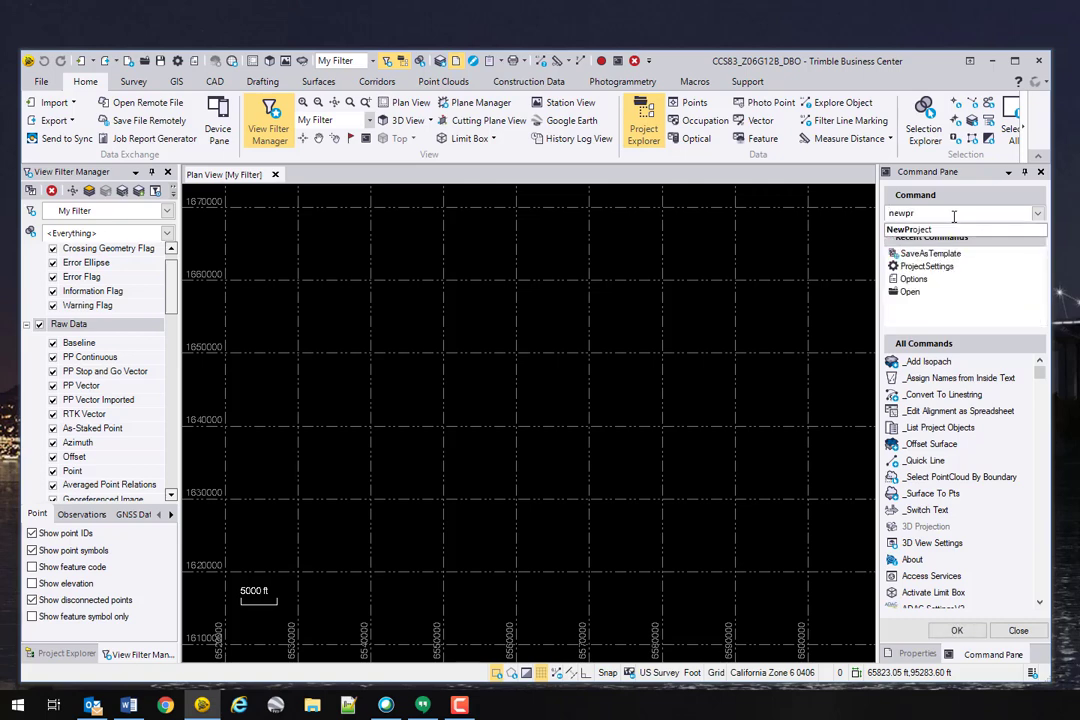
key(BackSpace)
key(BackSpace)
text(def)
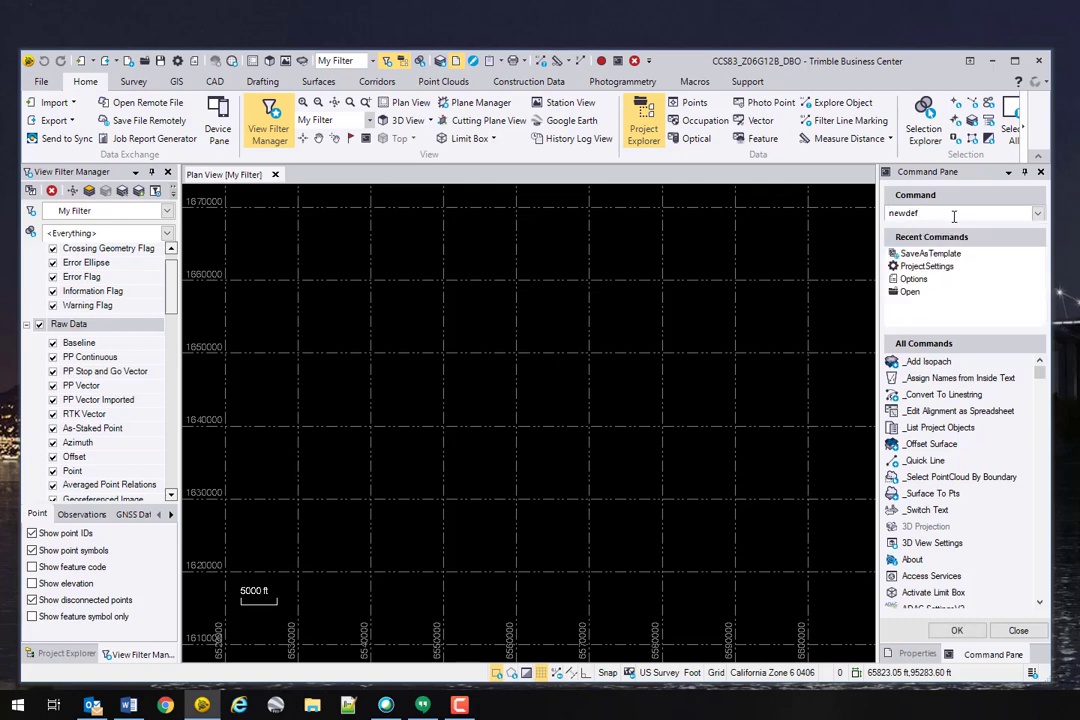
key(BackSpace)
key(BackSpace)
key(BackSpace)
text(pro)
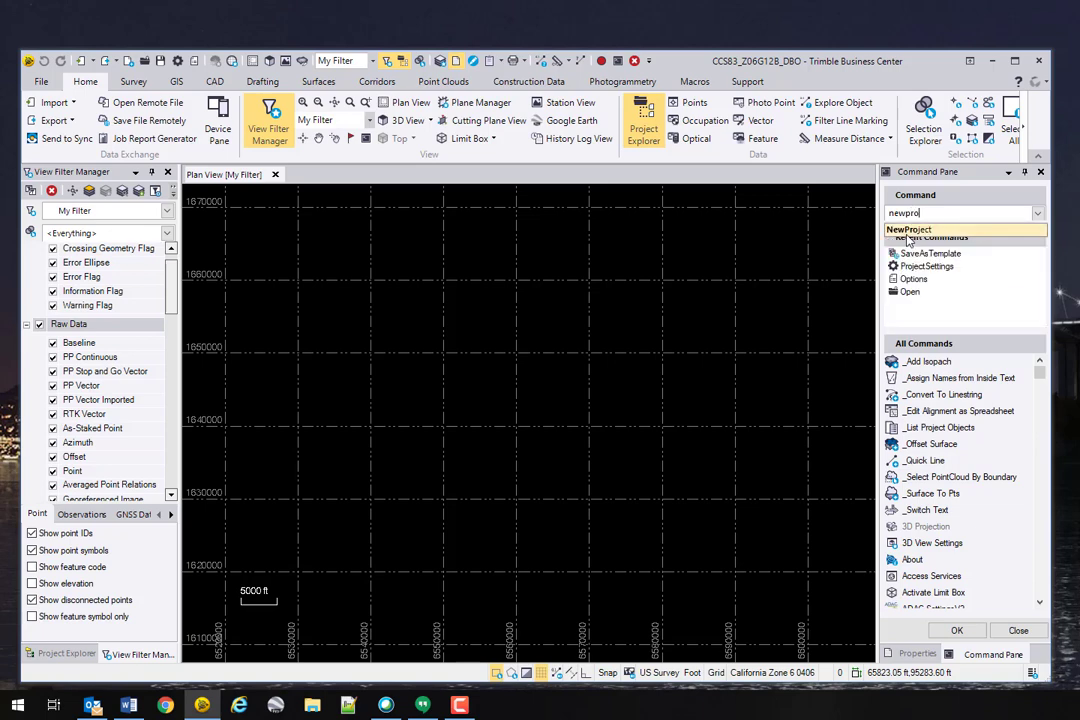
click(910, 229)
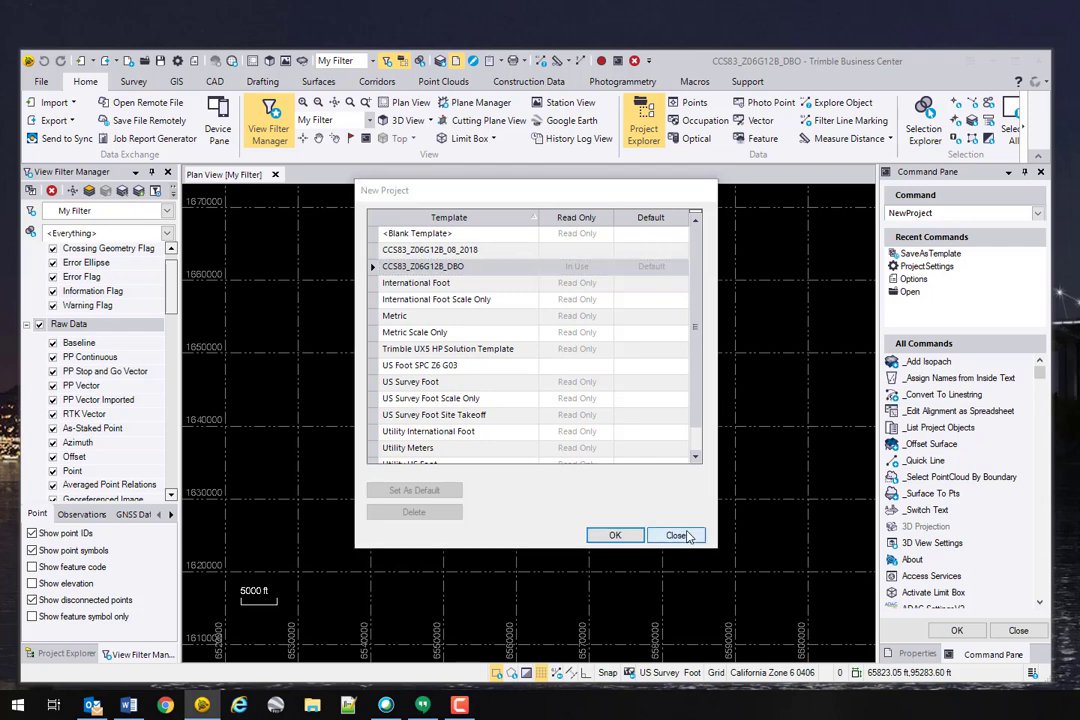
click(688, 535)
click(97, 61)
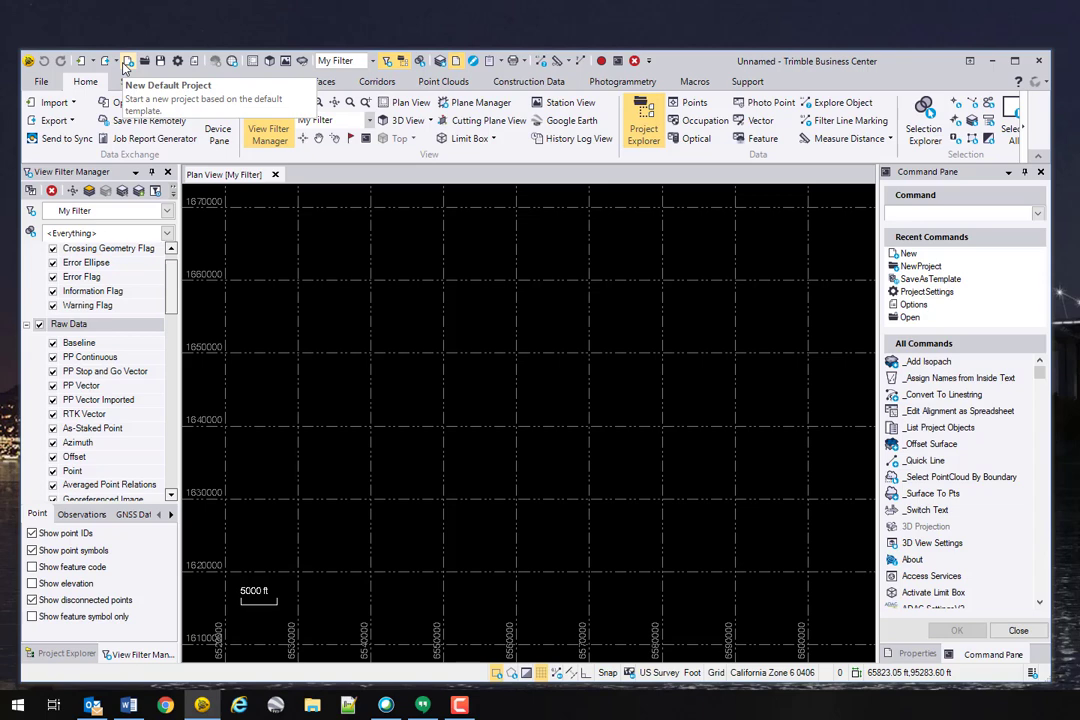
click(41, 83)
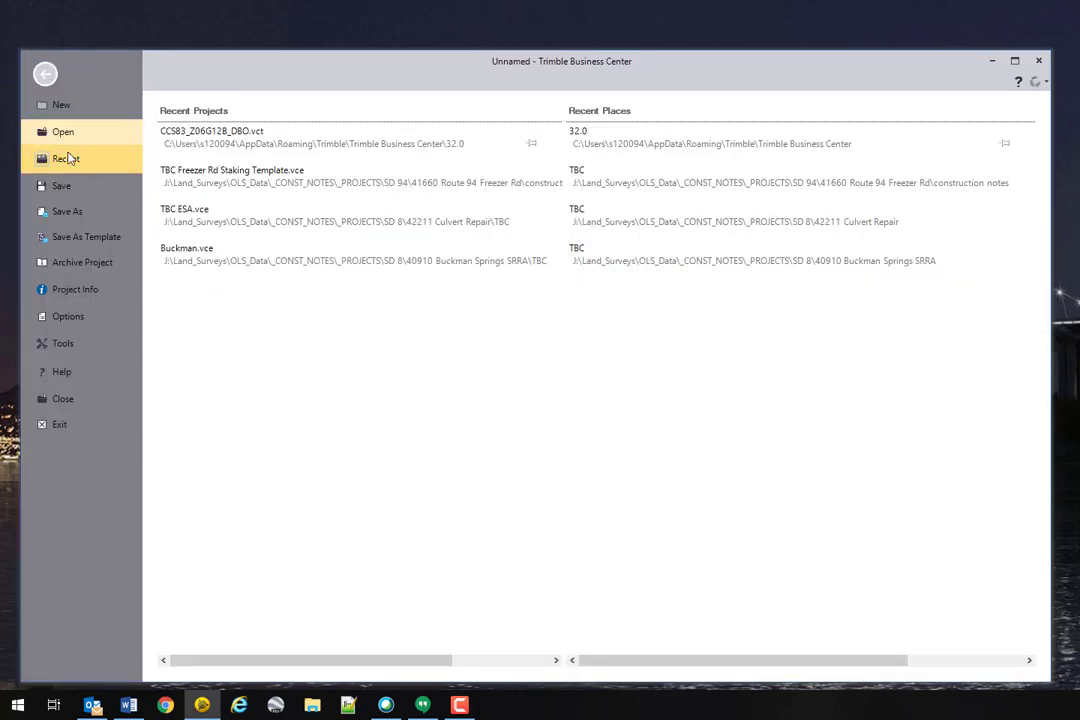
click(62, 104)
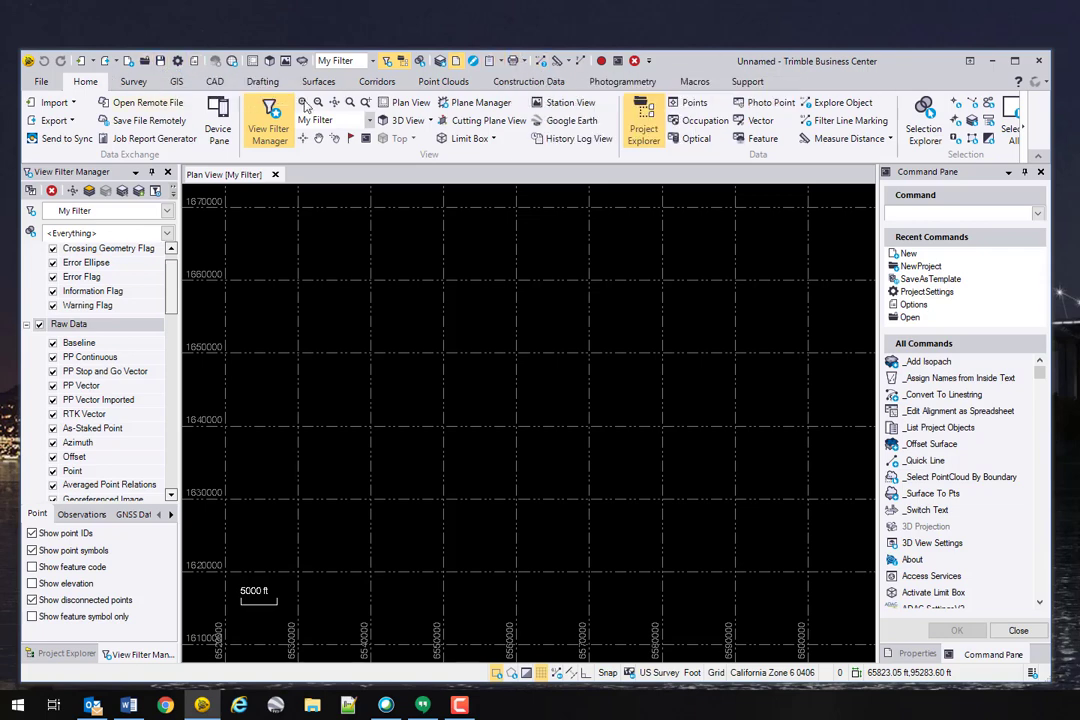
Step: Open Project Settings by searching 'settings' in the Command Pane
click(40, 82)
click(43, 75)
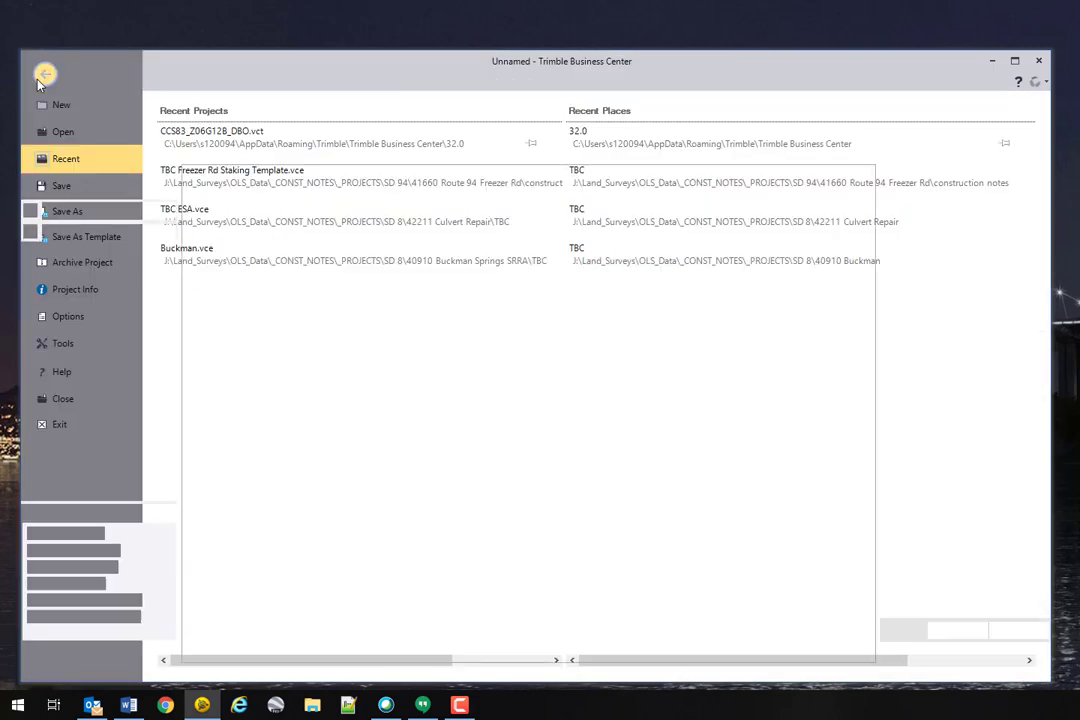
click(936, 214)
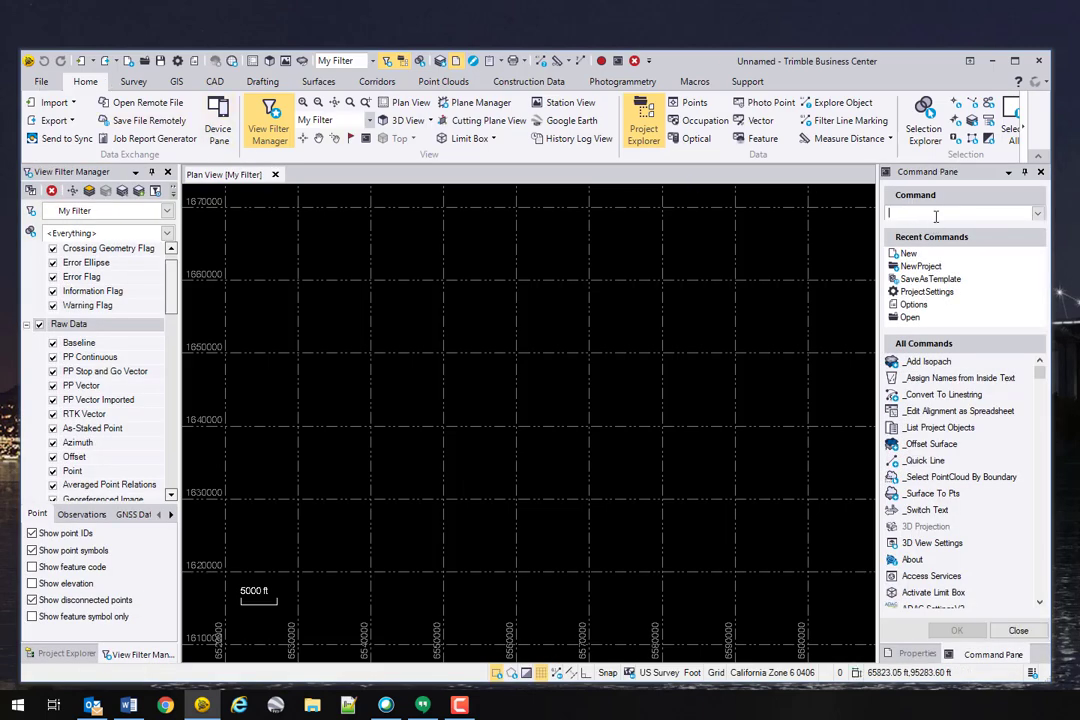
text(proje)
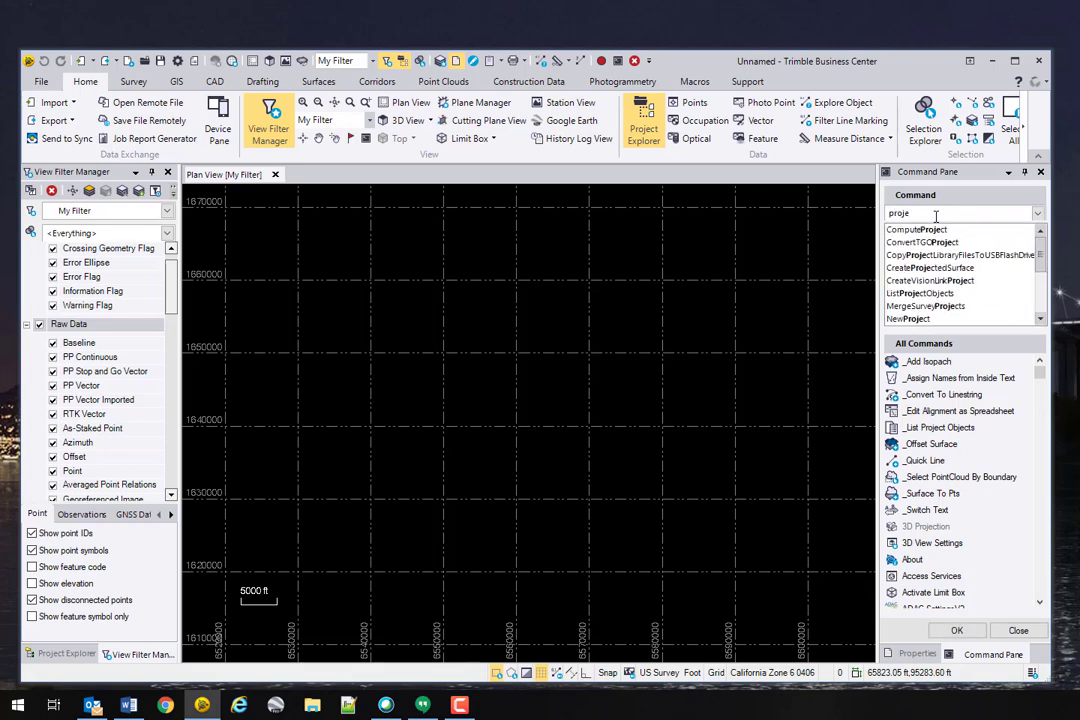
key(BackSpace)
key(BackSpace)
key(BackSpace)
key(BackSpace)
key(BackSpace)
text(sett)
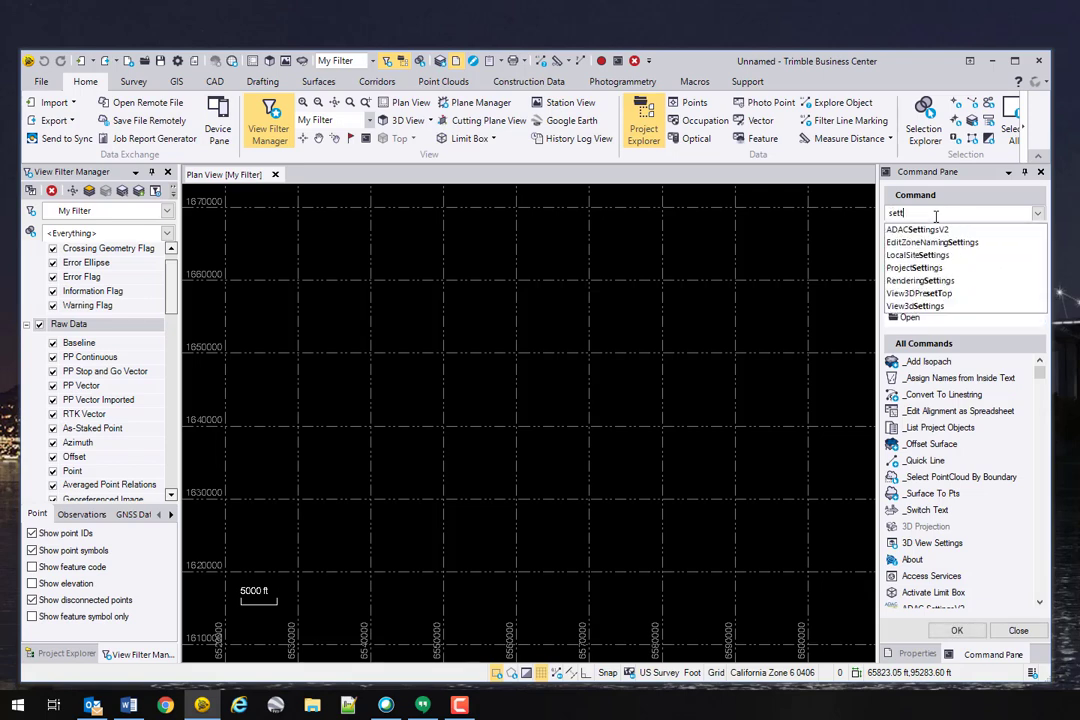
text(ings)
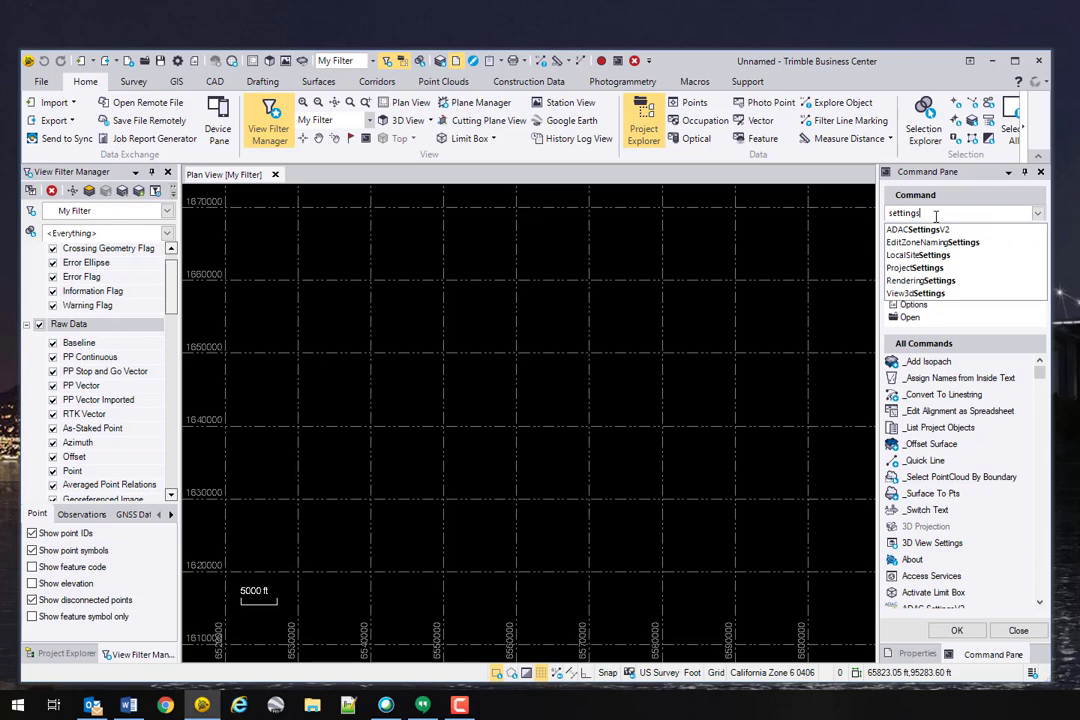
click(938, 268)
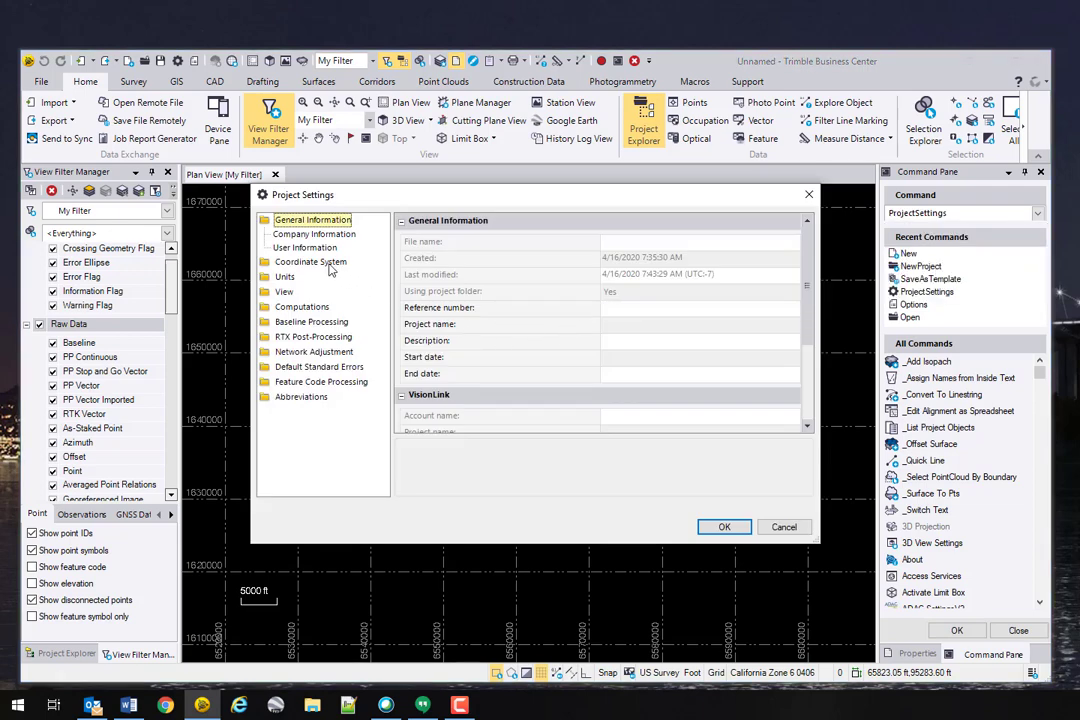
Step: Change the coordinate system to California Zone 5 0405, keep GEOID18 (Conus), and apply
click(311, 262)
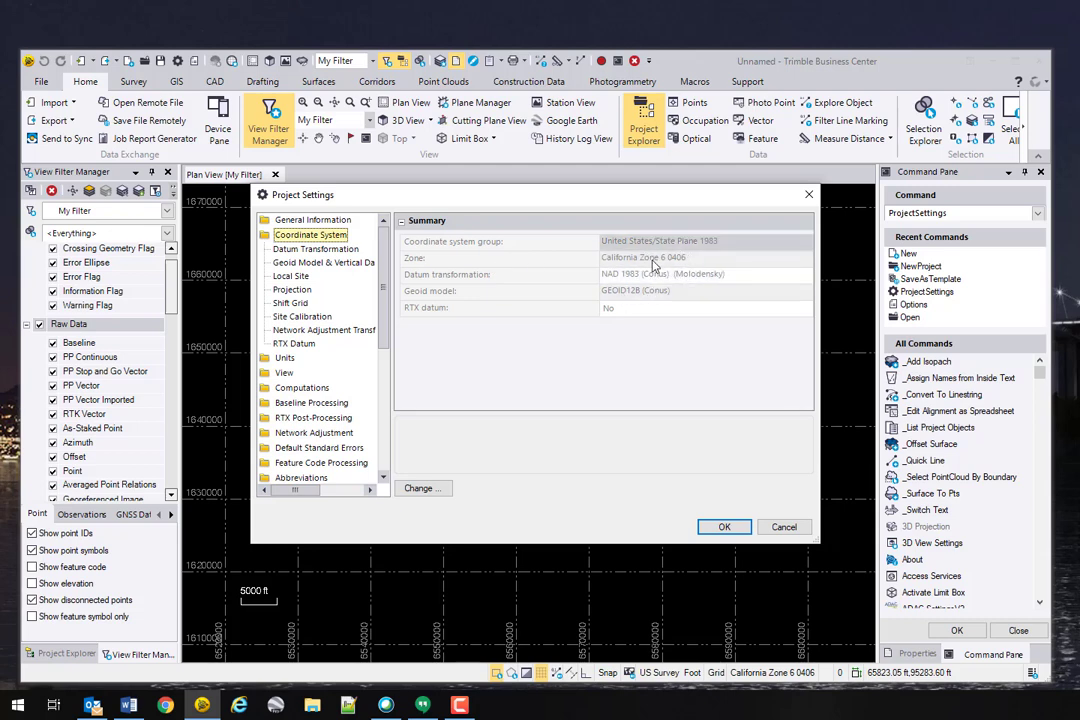
click(420, 488)
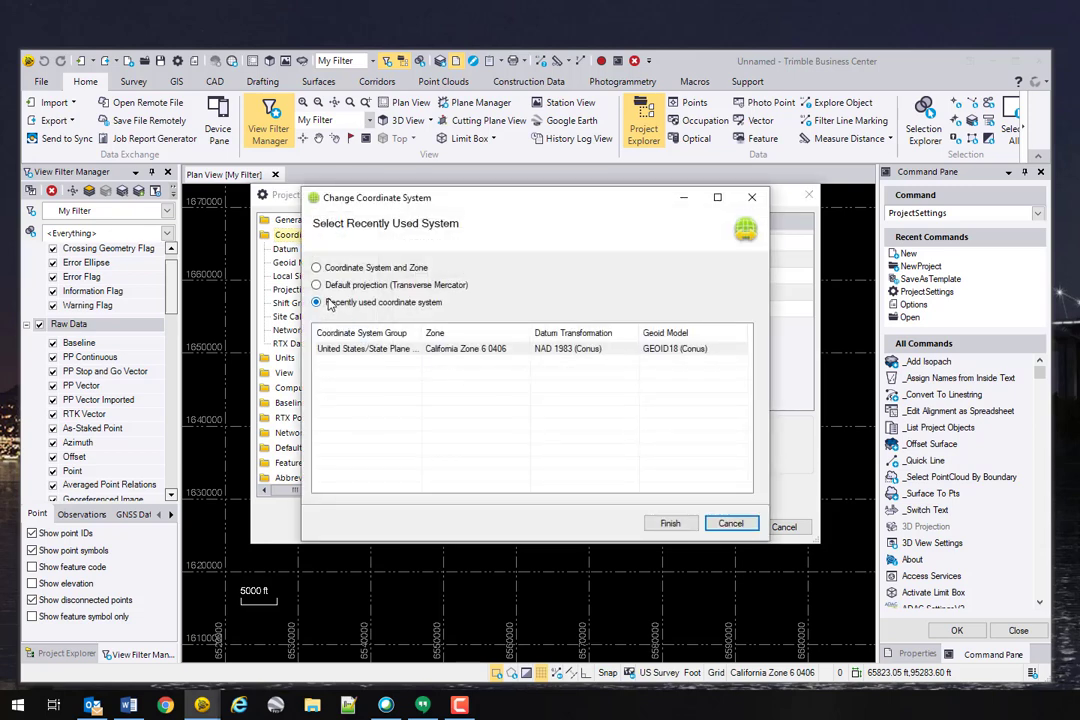
click(316, 268)
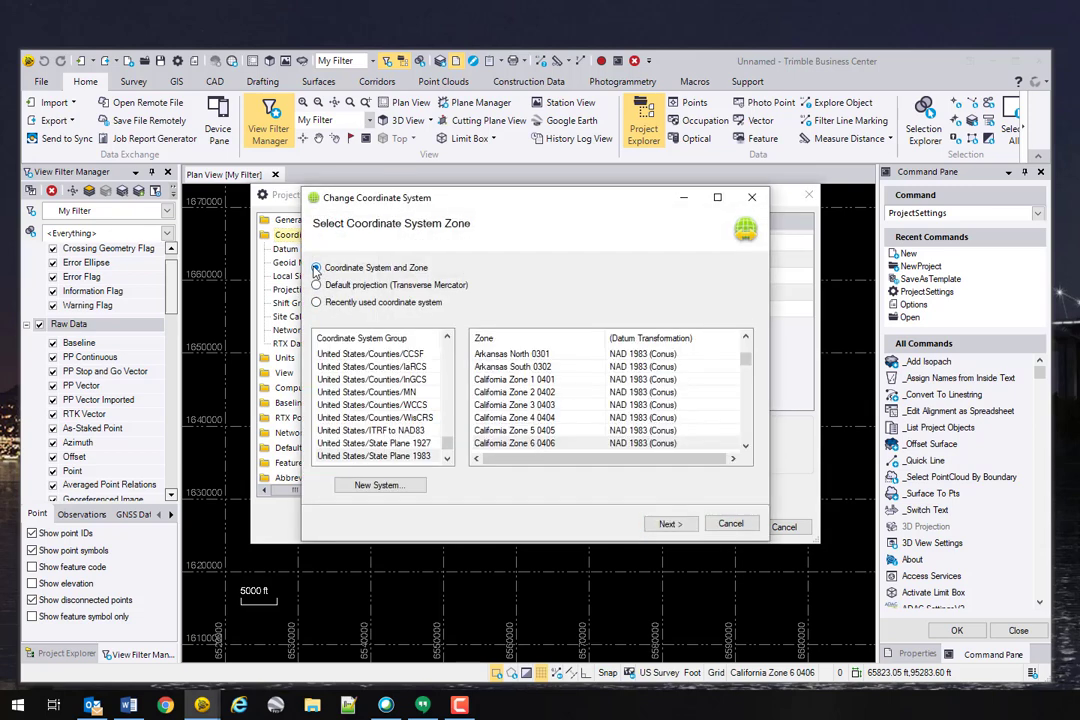
click(543, 431)
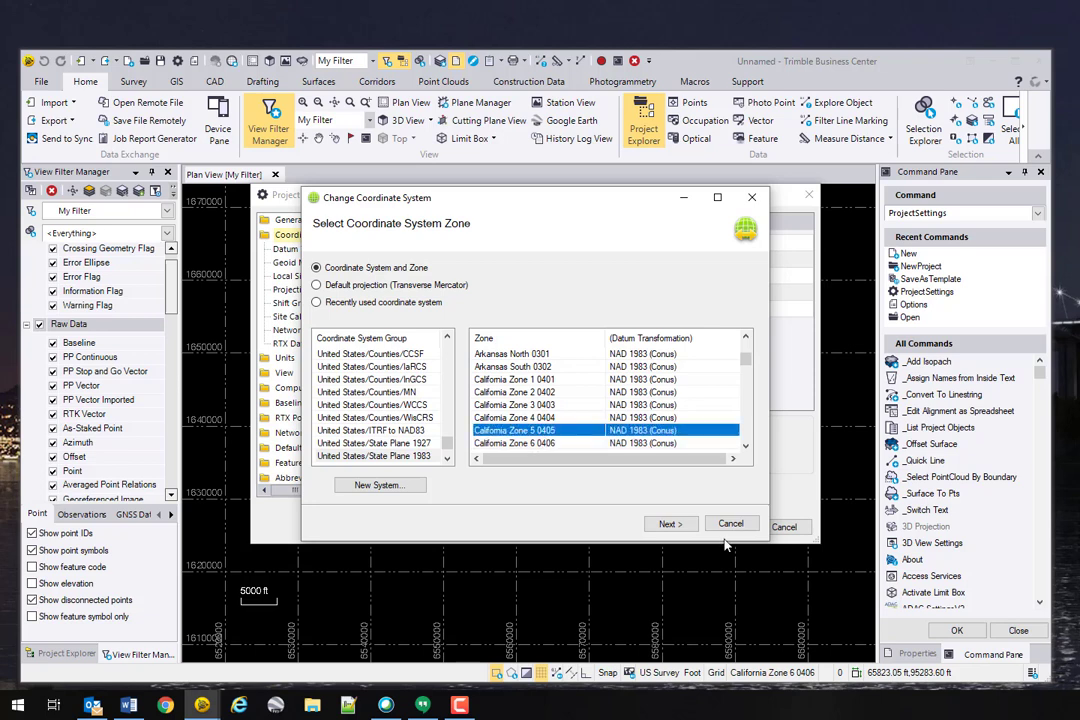
click(669, 524)
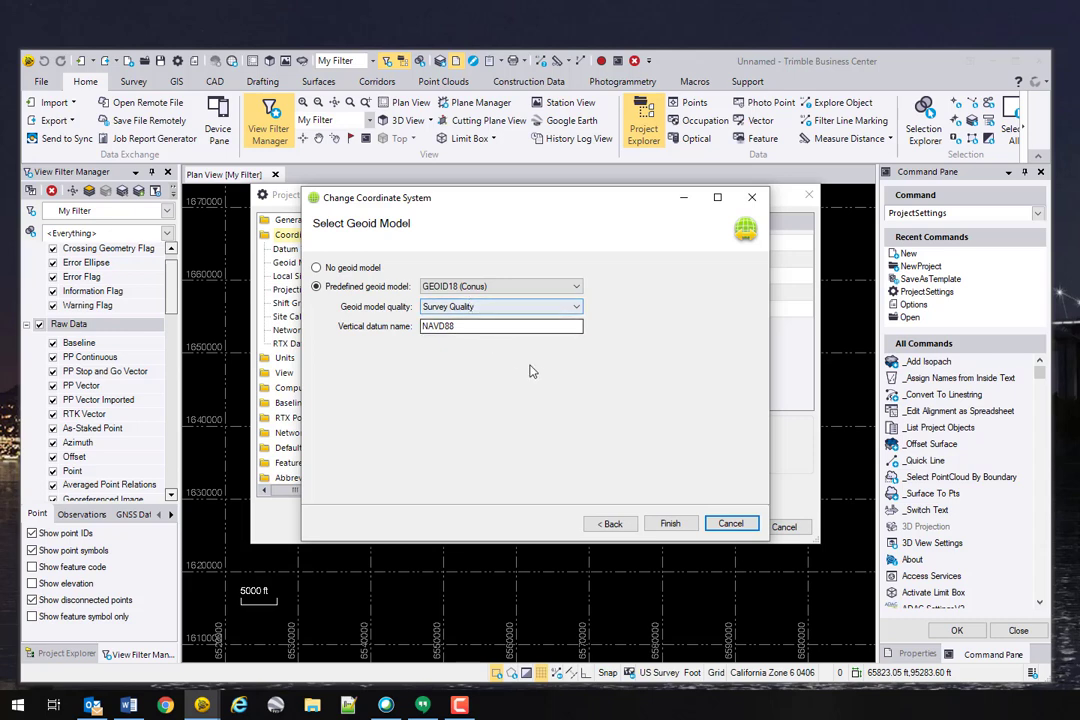
click(667, 523)
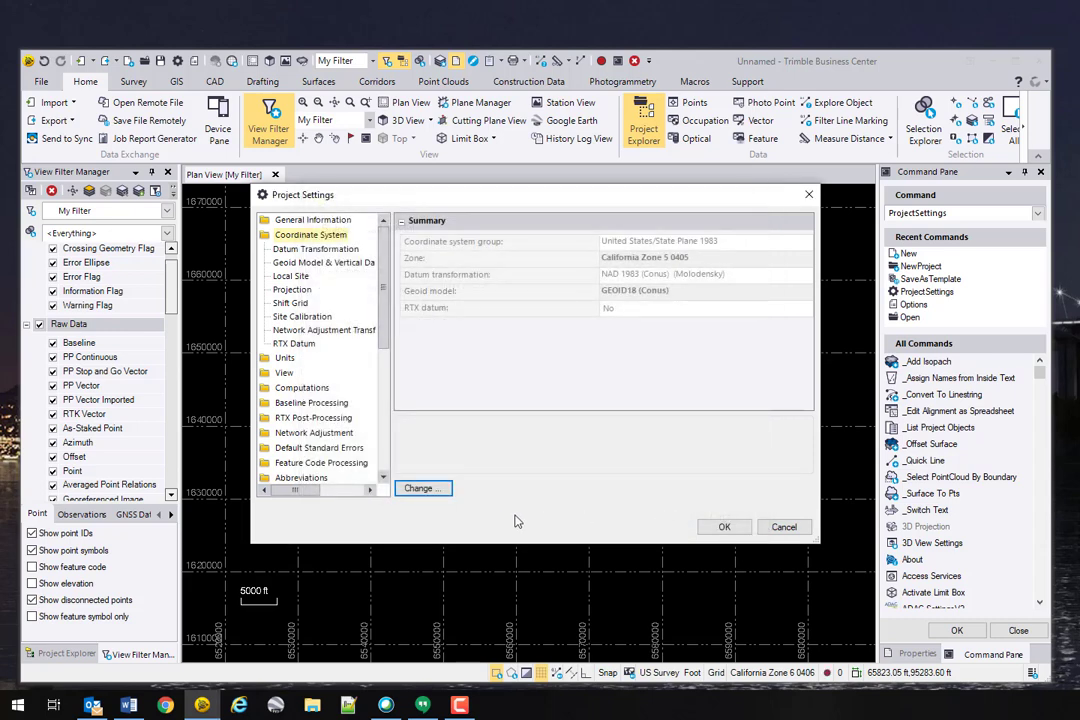
click(722, 527)
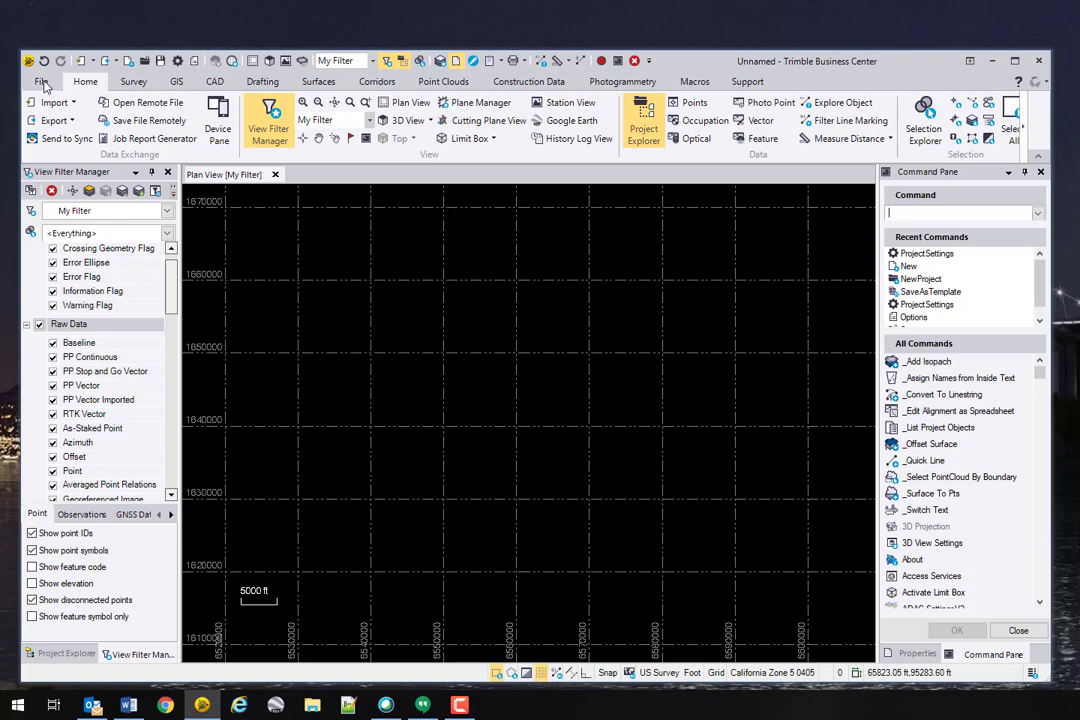
Step: Save the project as template CCS83_Z05G12B_DBO, changing the zone digit from 6 to 5
click(42, 82)
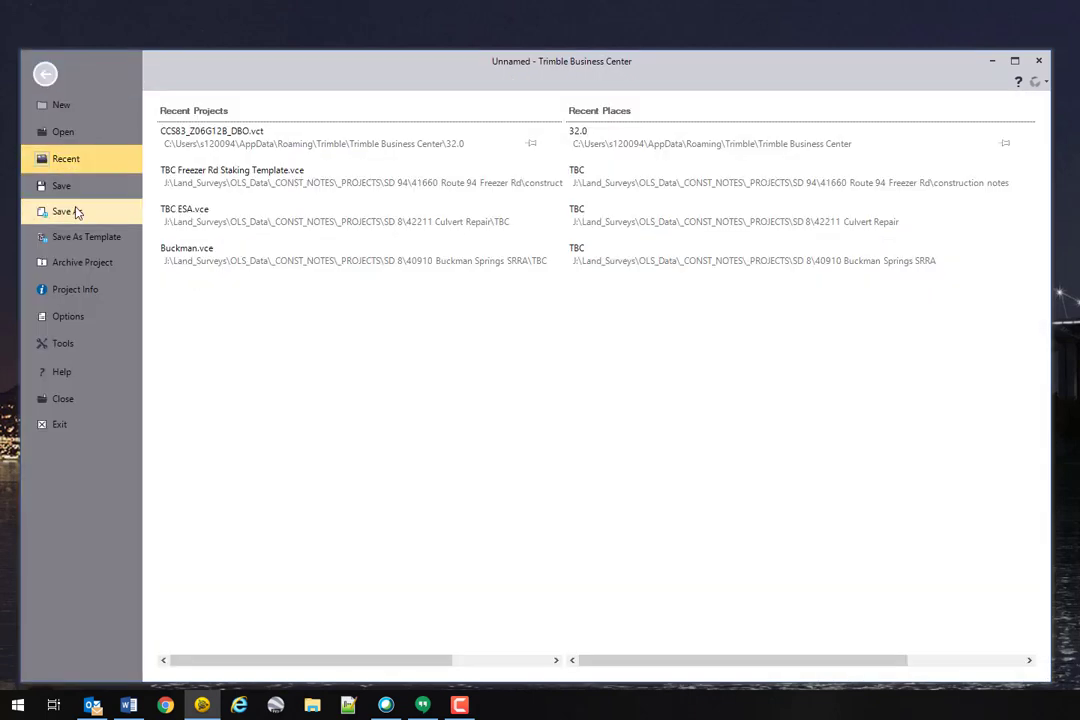
click(85, 238)
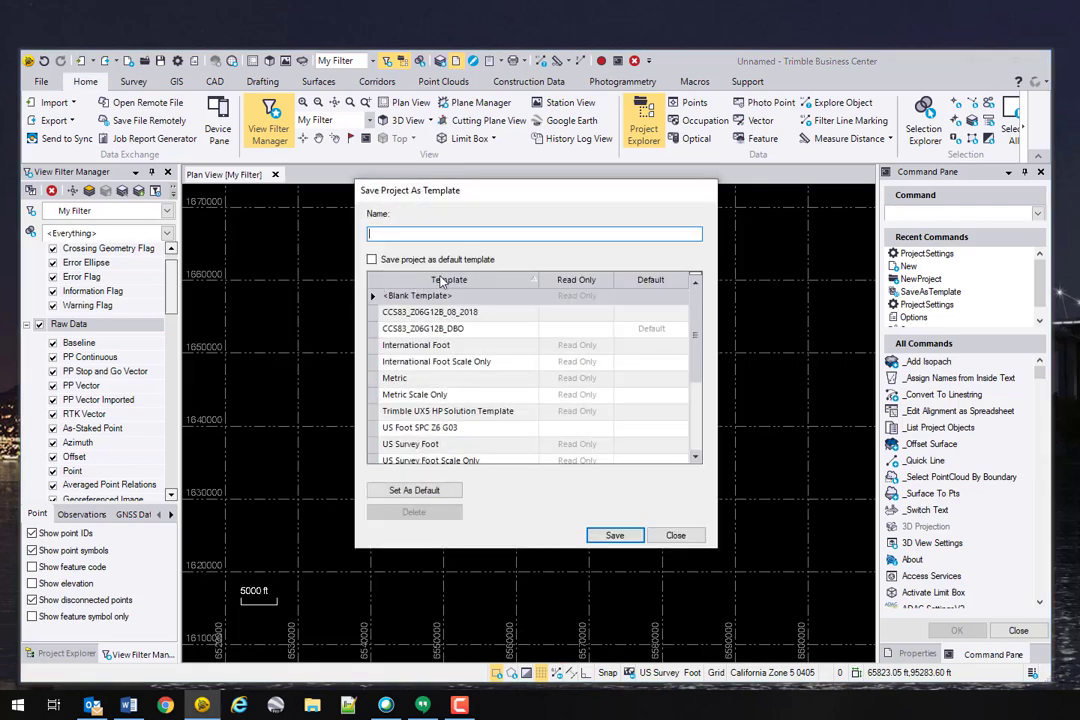
click(450, 328)
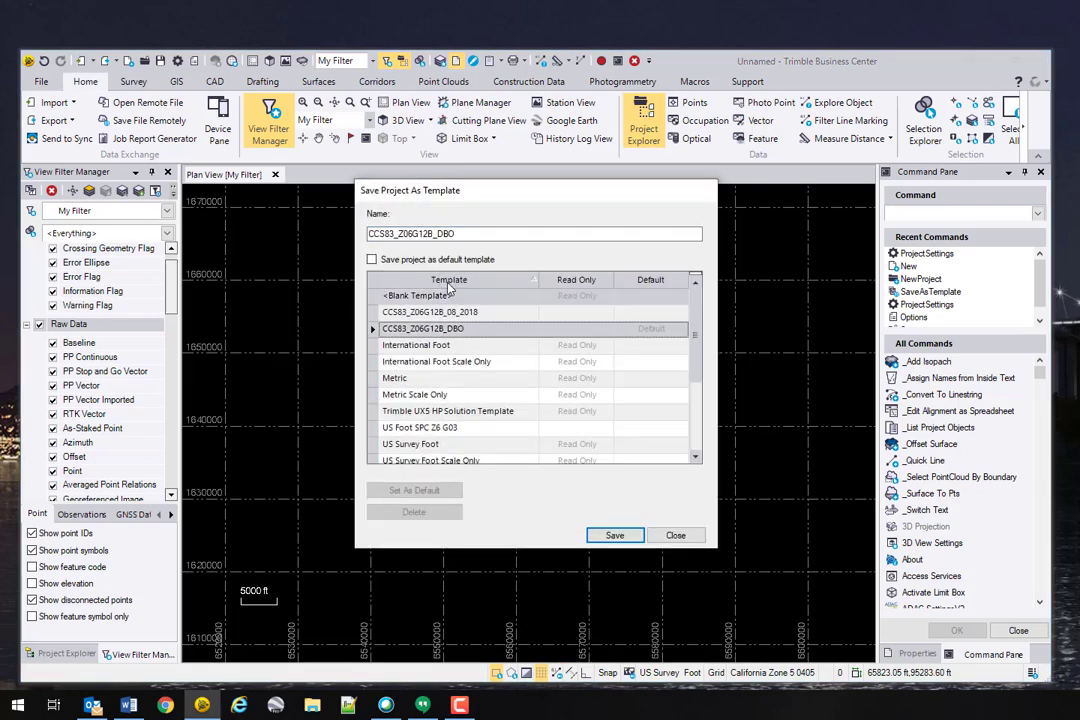
click(412, 235)
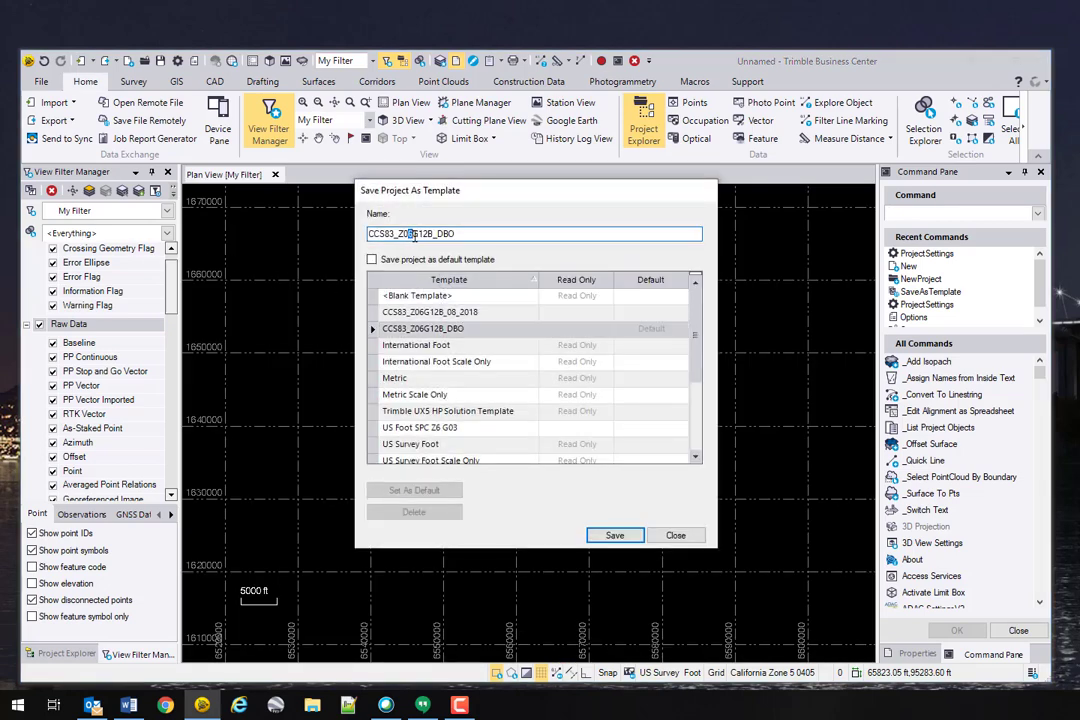
text(5)
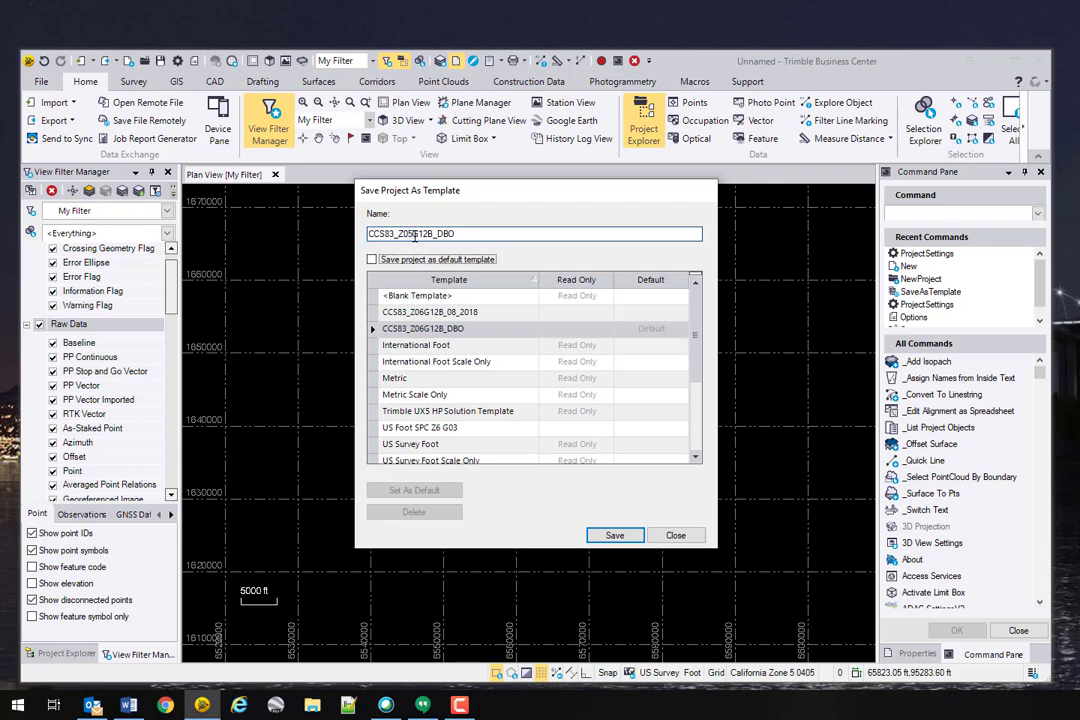
key(Tab)
click(614, 536)
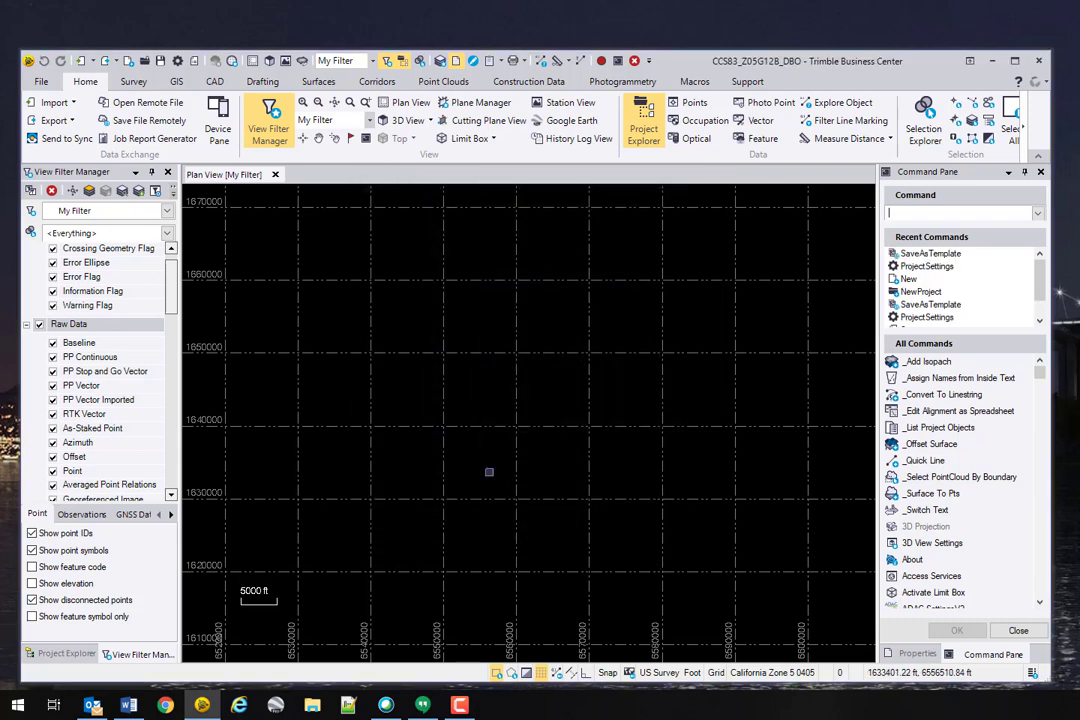
click(41, 82)
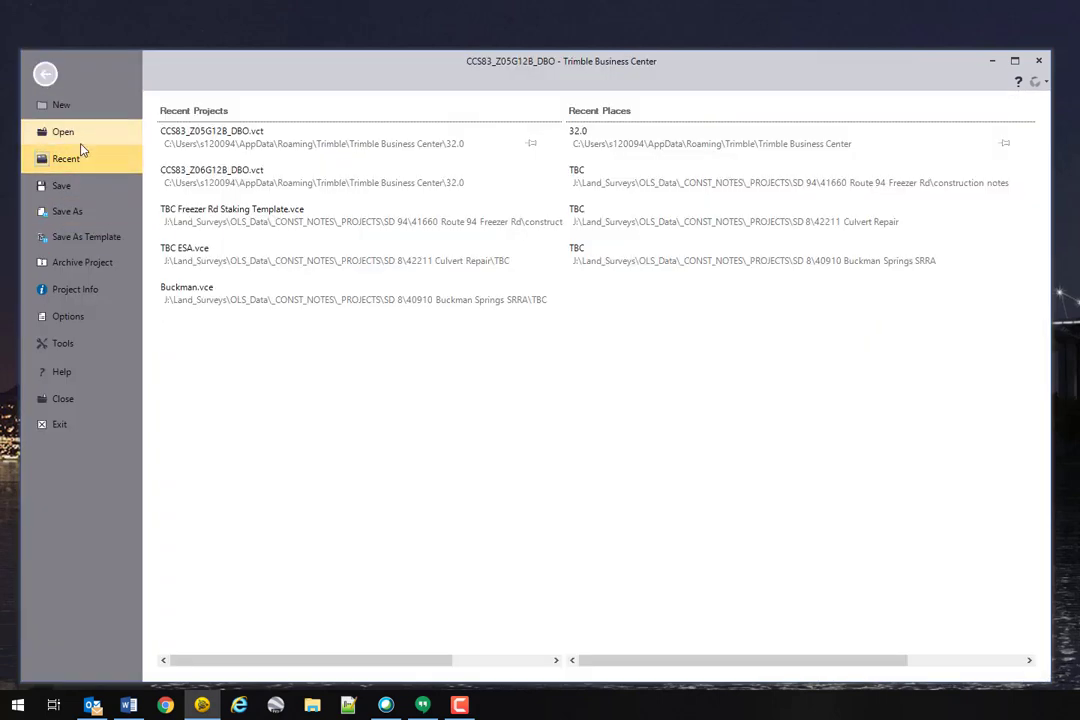
Step: Delete the outdated CCS83_Z06G12B_08_2018 template from the project template list
click(89, 108)
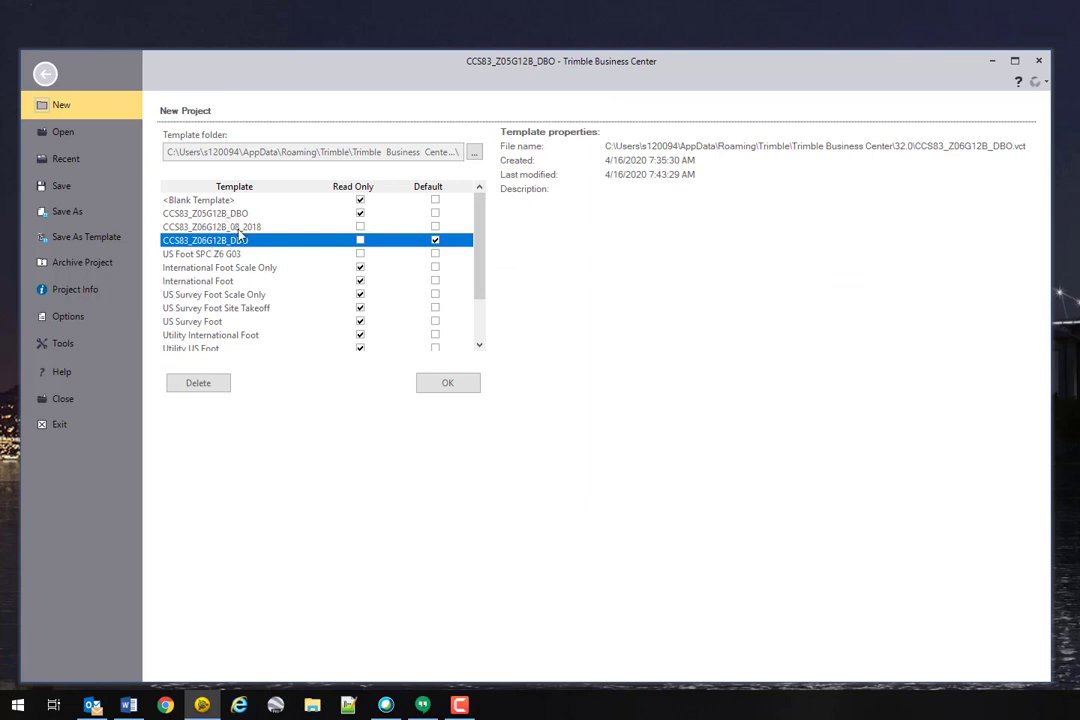
click(238, 228)
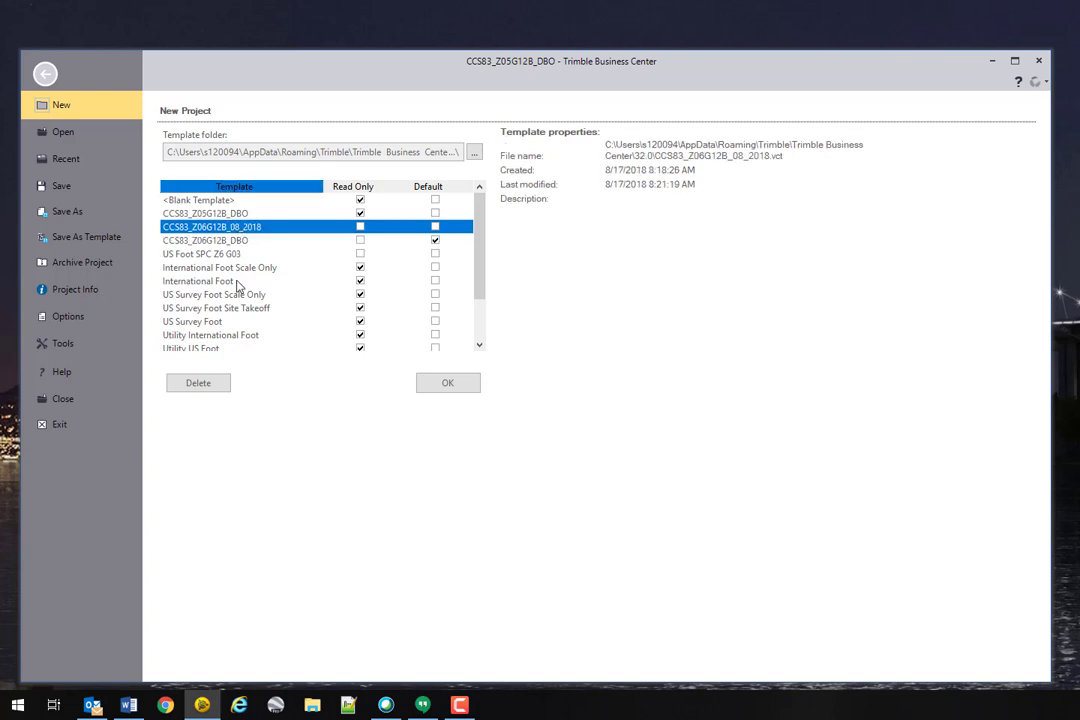
click(198, 384)
click(555, 393)
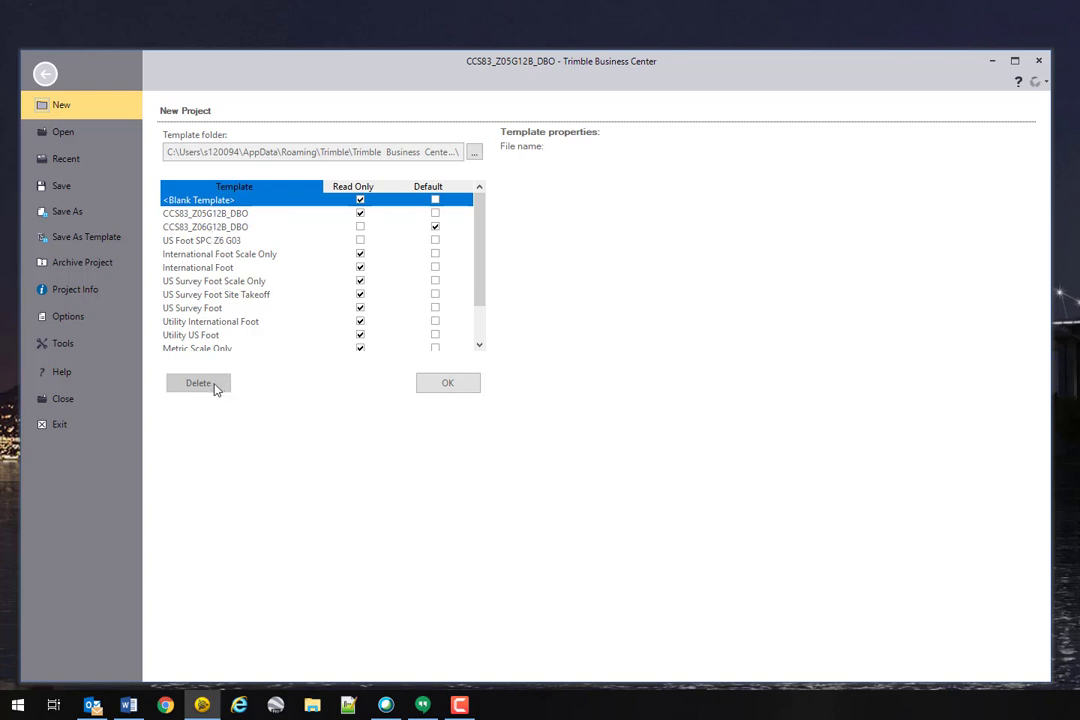
click(44, 72)
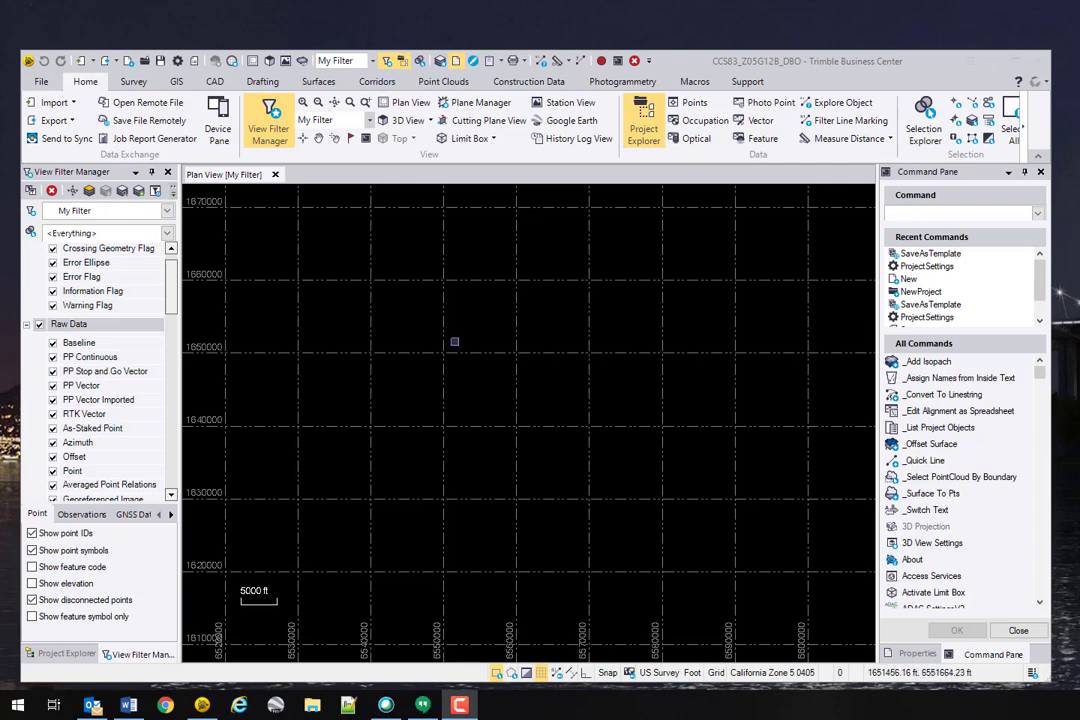
Step: Start a new project from the default CCS83_Z06G12B_DBO template
click(42, 79)
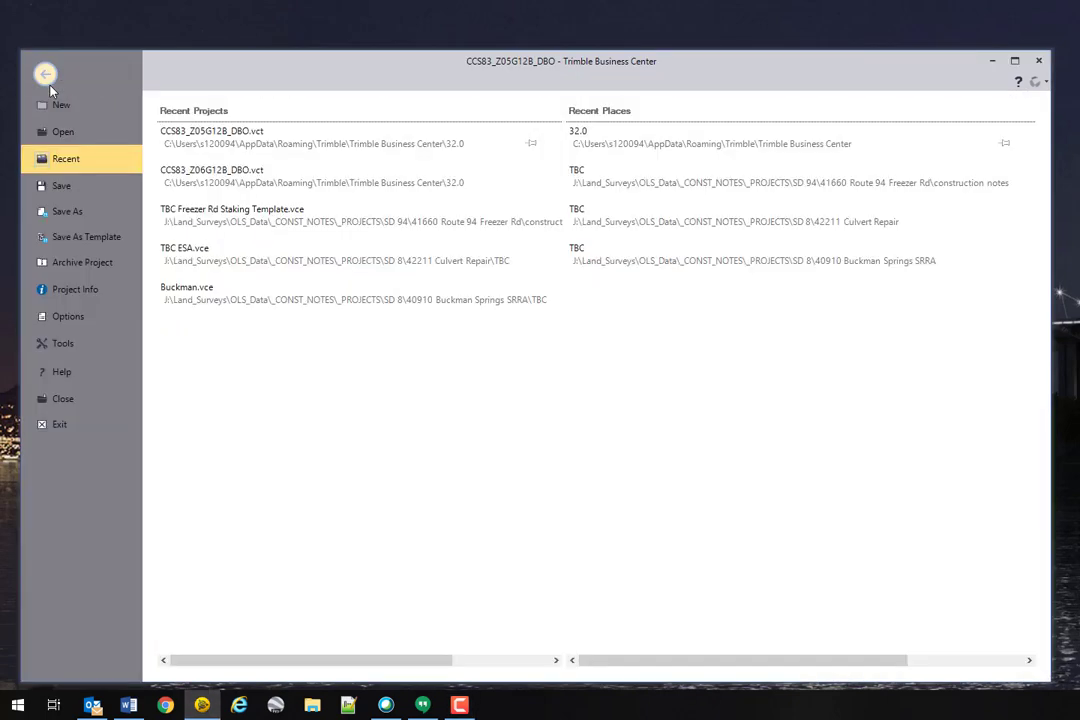
click(60, 104)
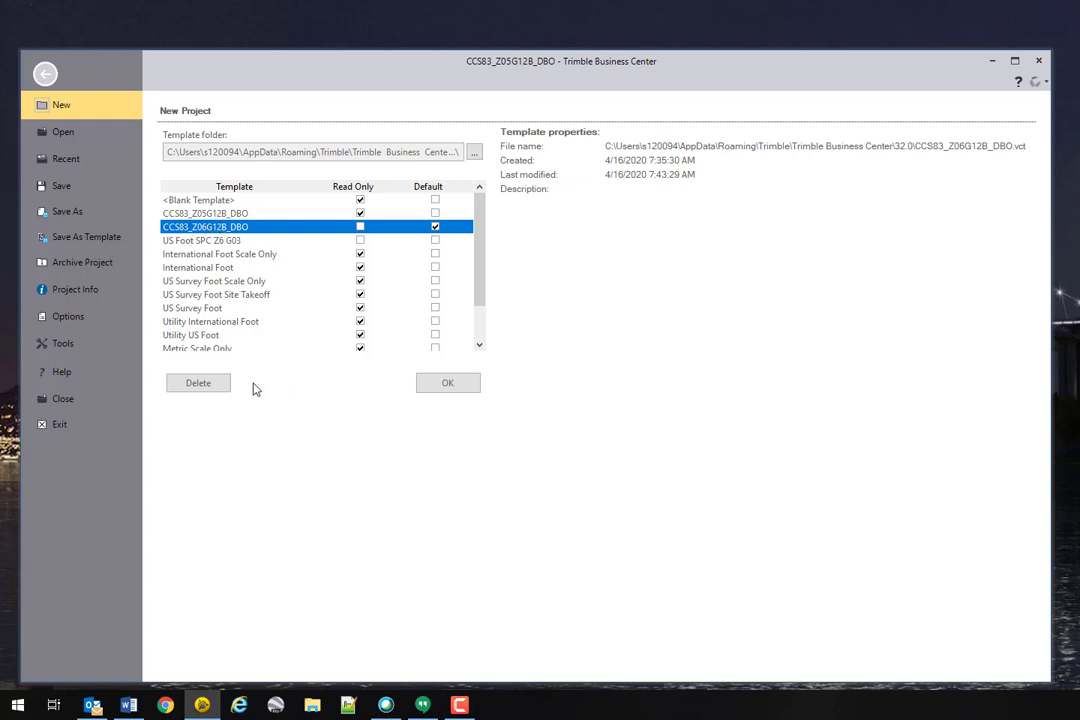
click(424, 385)
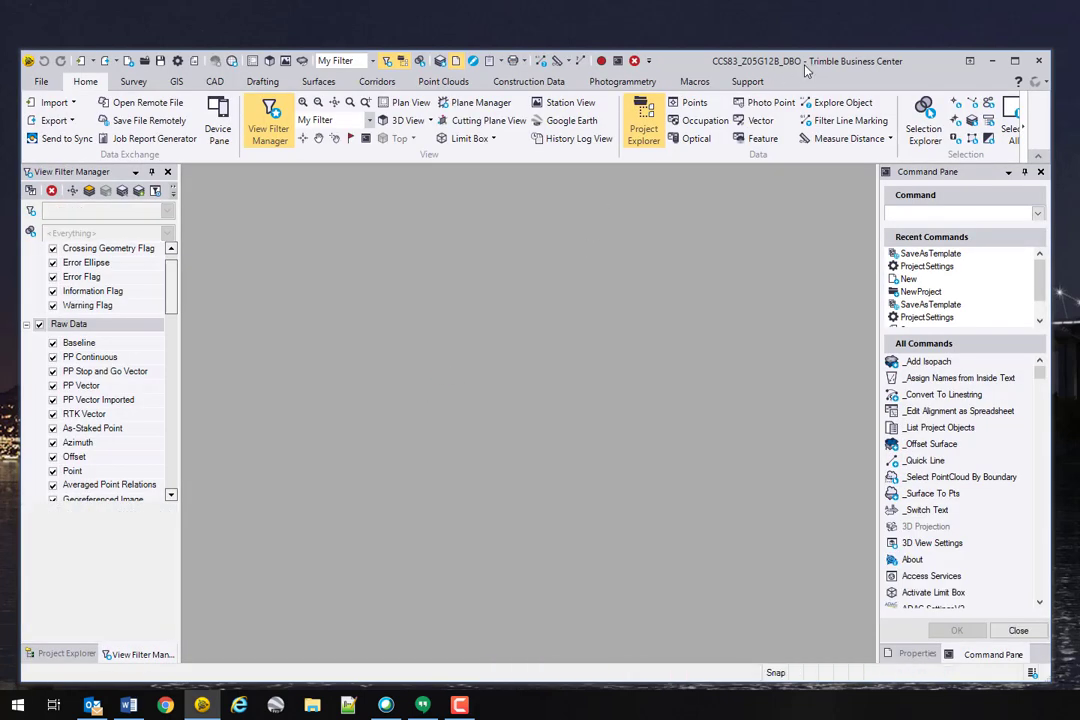